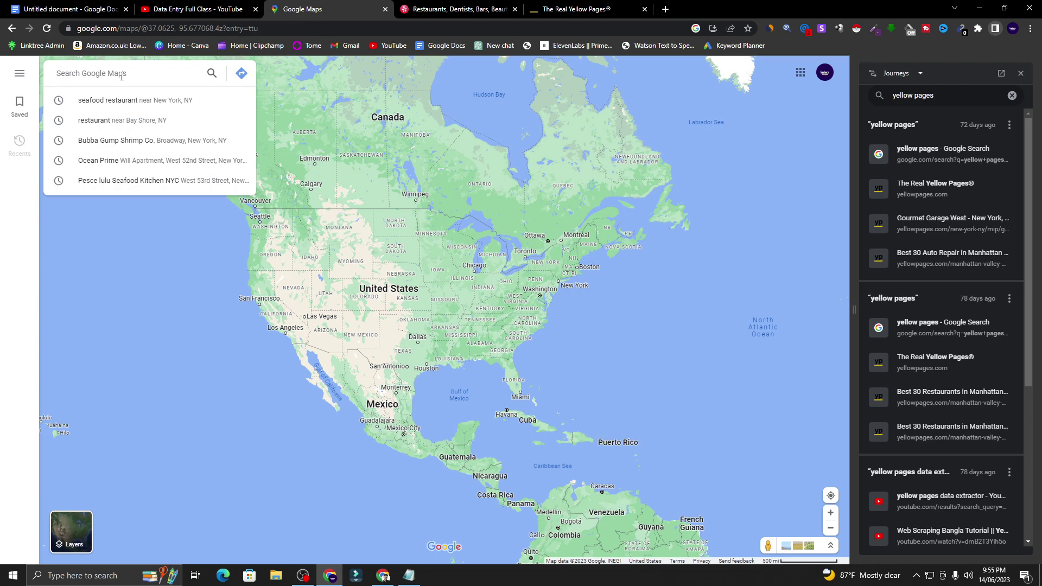
# - Search Google Maps for 'dentist in New York, NY' and look over the results
pyautogui.write('desn')
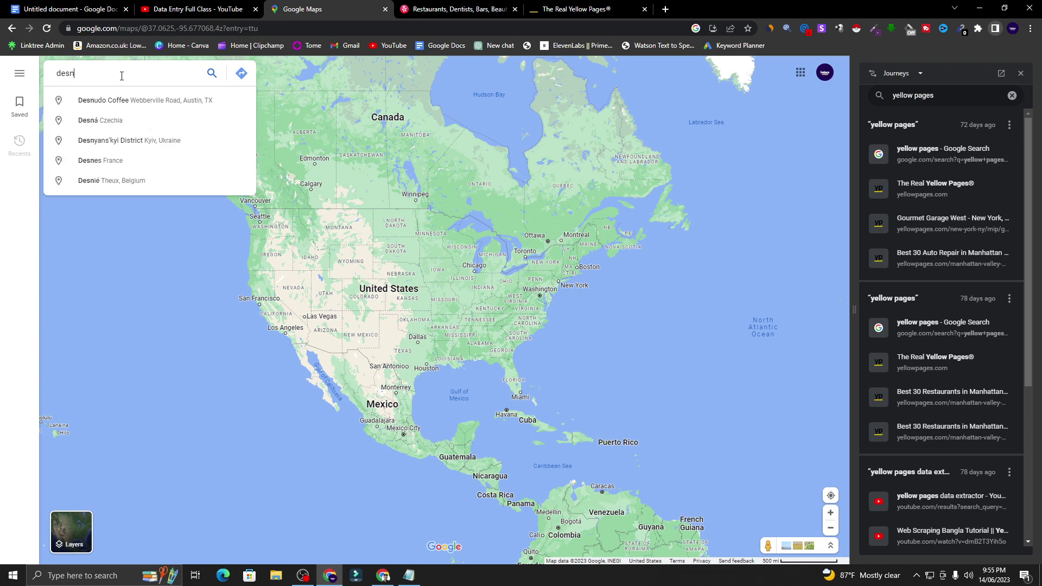
pyautogui.write('tist')
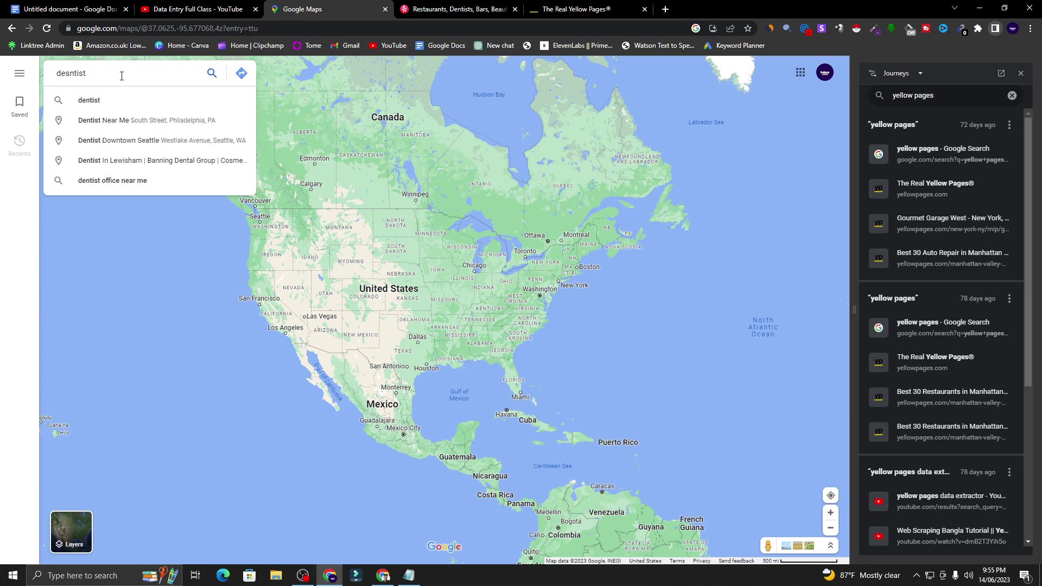
pyautogui.write(' in n')
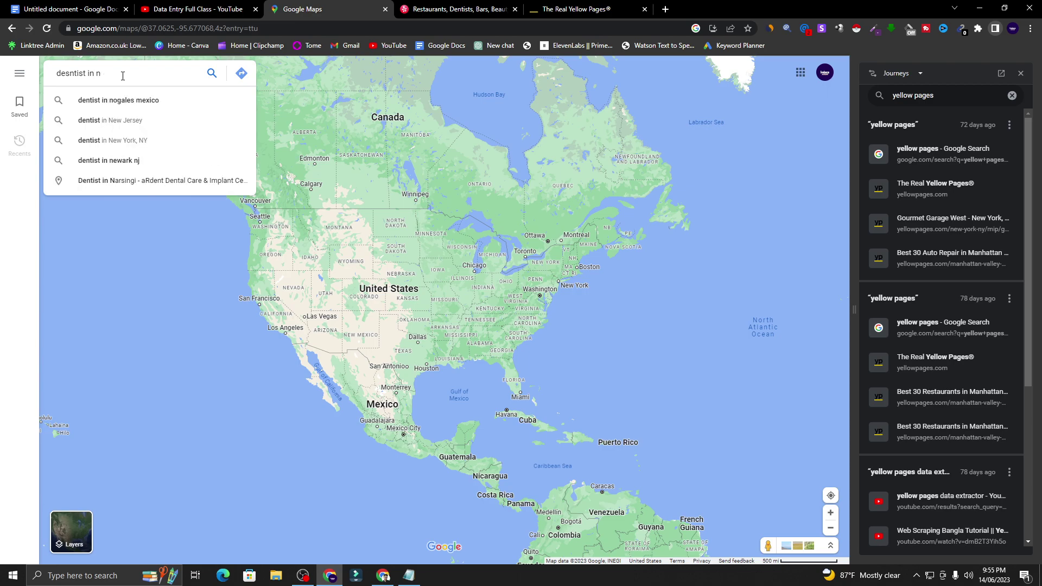
pyautogui.write(' in new')
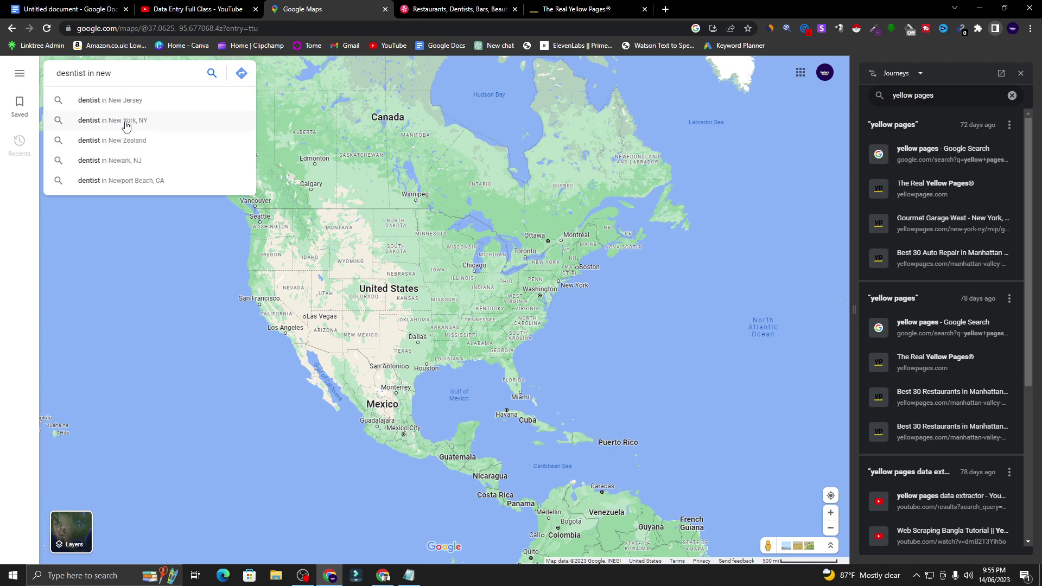
pyautogui.click(124, 120)
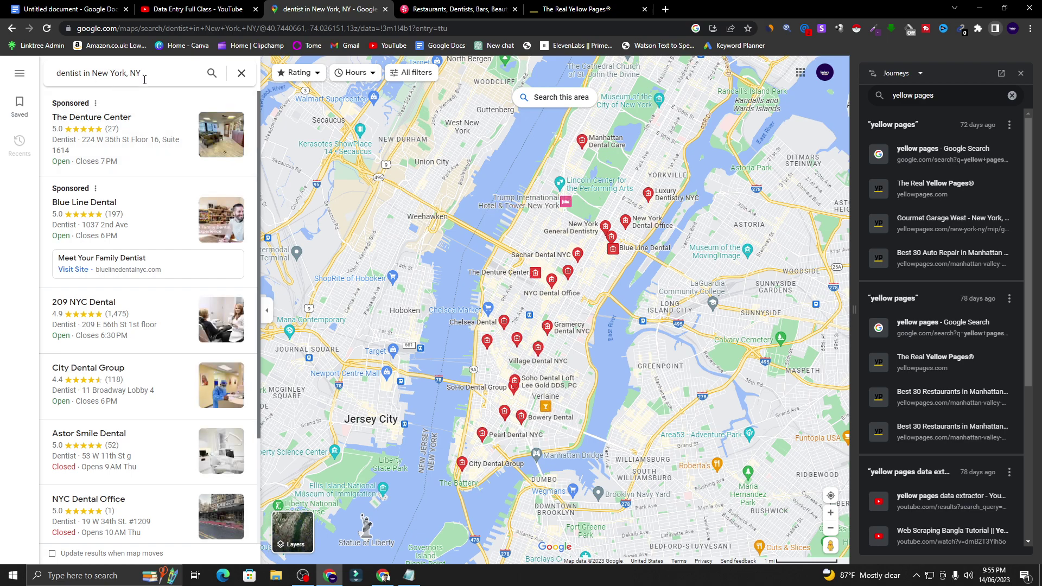
pyautogui.scroll(-6, 85, 193)
pyautogui.scroll(6, 85, 192)
# - Close the Journeys panel and open The Denture Center in a new tab
pyautogui.click(1020, 72)
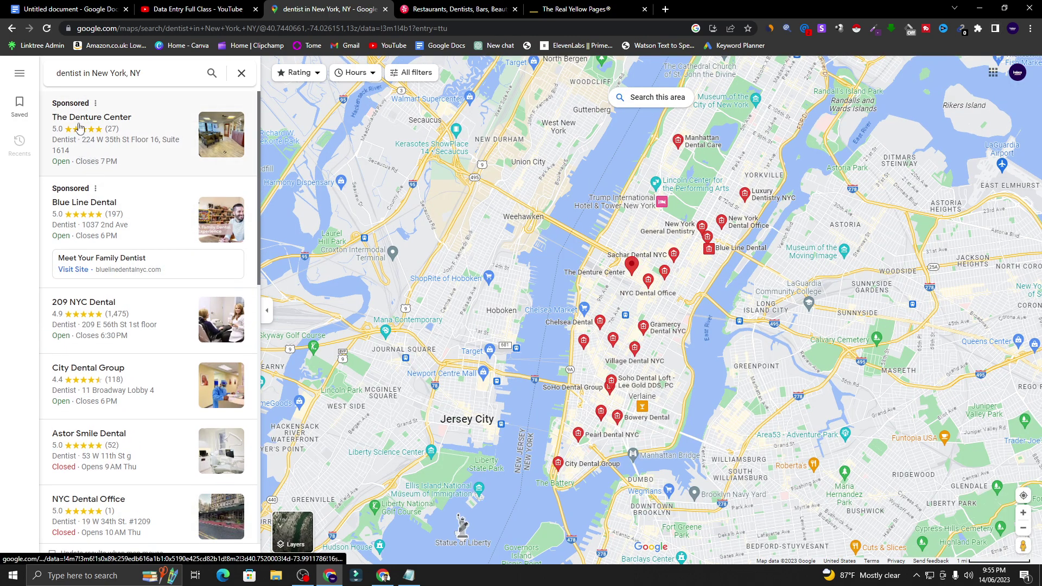
pyautogui.rightClick(113, 122)
pyautogui.click(142, 127)
# - On The Denture Center's place page, select its name, then bring up Windows search
pyautogui.click(415, 6)
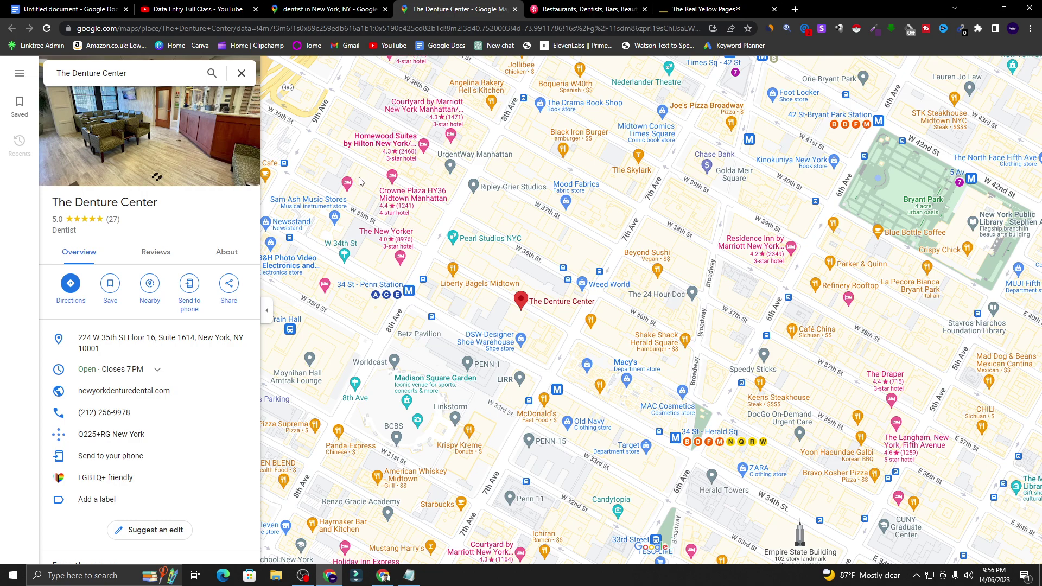
pyautogui.moveTo(53, 206); pyautogui.dragTo(161, 206)
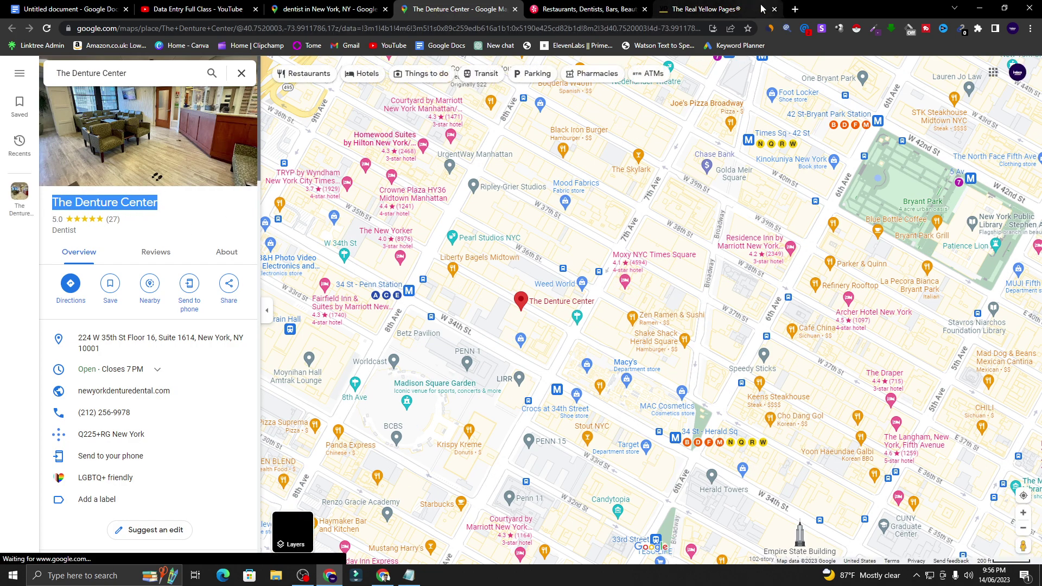
pyautogui.click(794, 10)
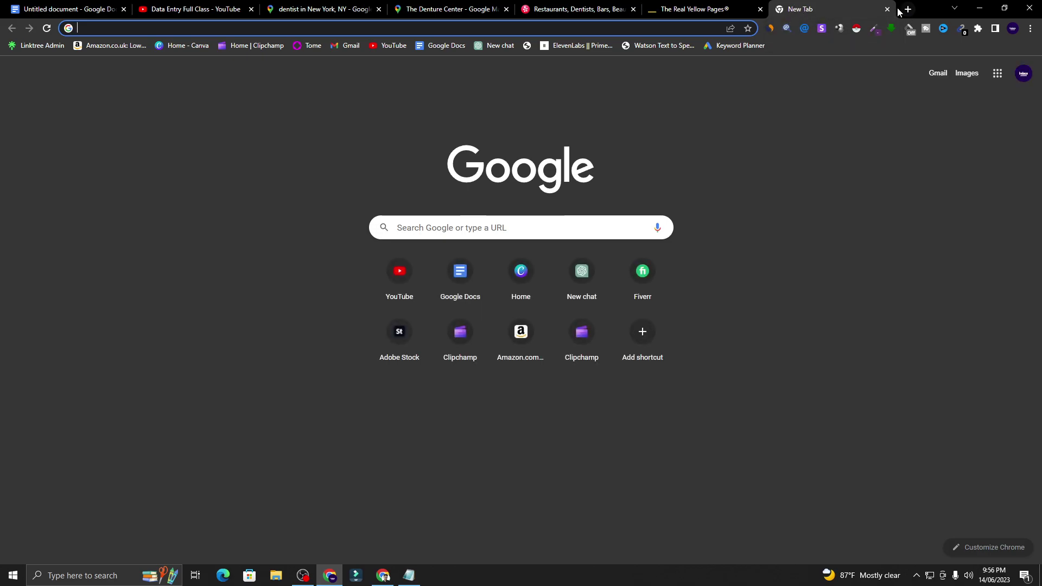
pyautogui.click(887, 9)
pyautogui.click(81, 575)
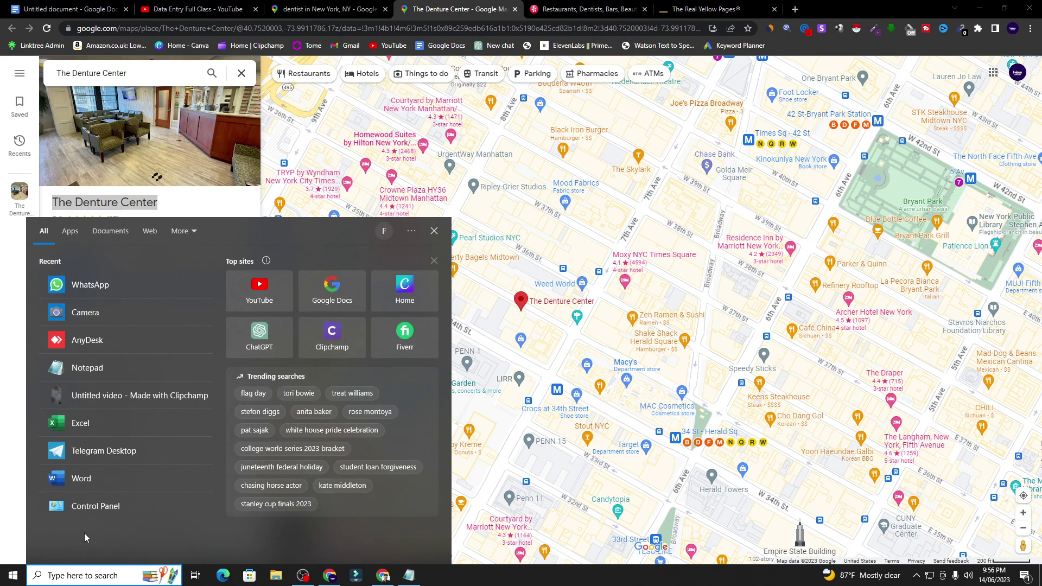
pyautogui.click(95, 425)
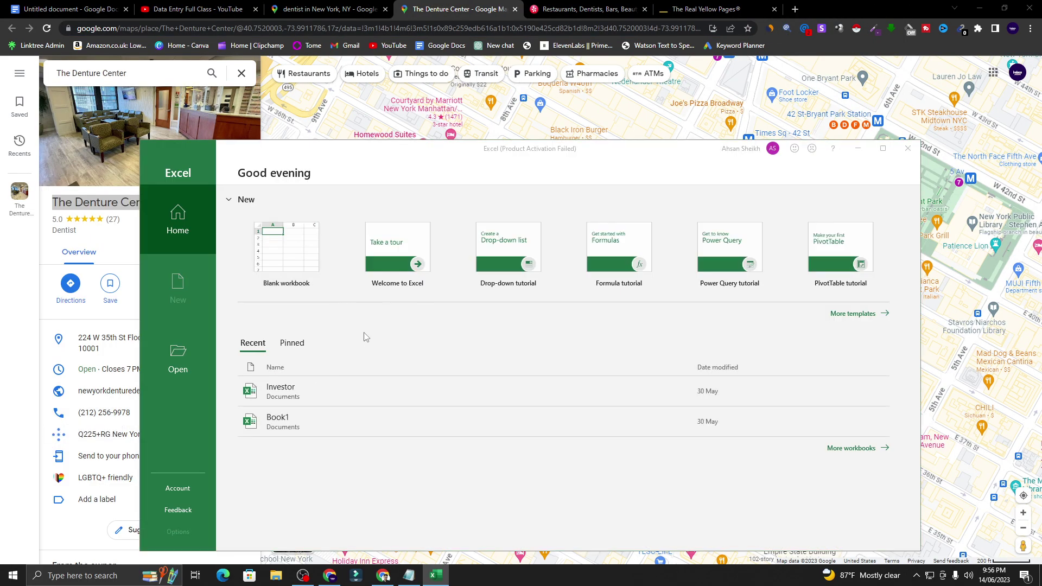
pyautogui.click(653, 228)
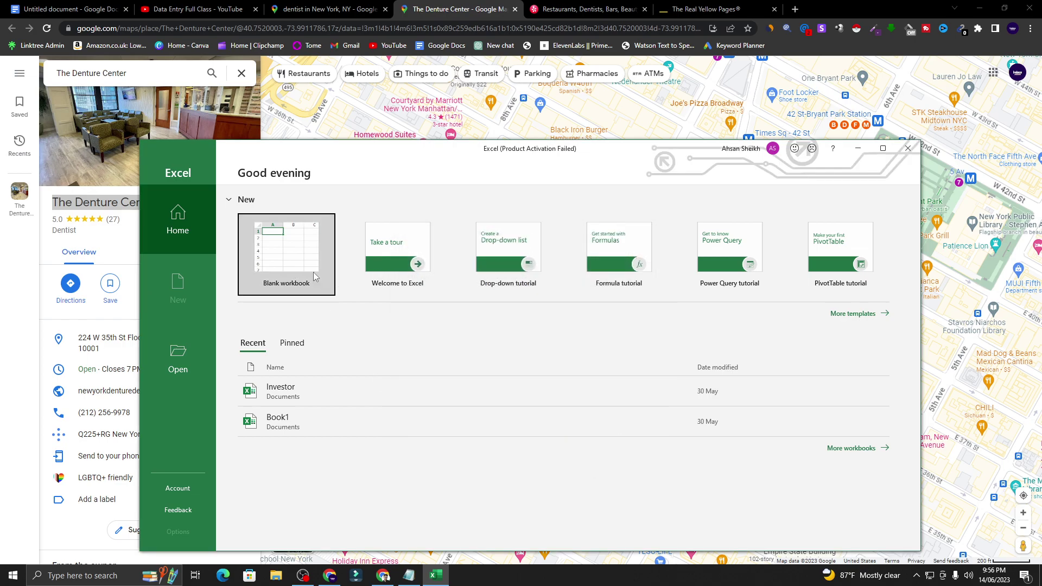
pyautogui.click(300, 255)
pyautogui.click(907, 148)
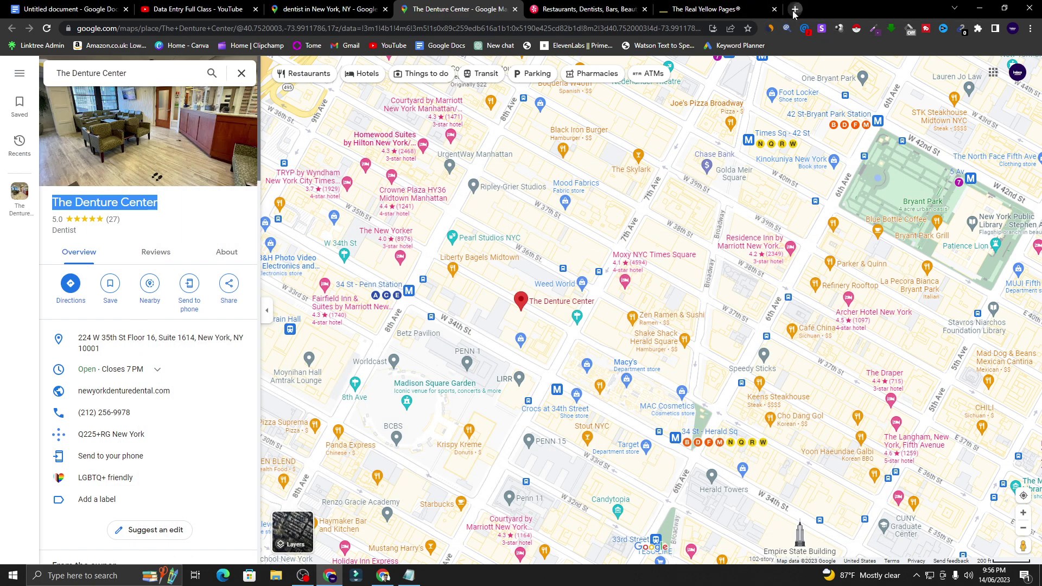
# - Create a new blank Google Sheets spreadsheet from the Google apps menu
pyautogui.click(795, 9)
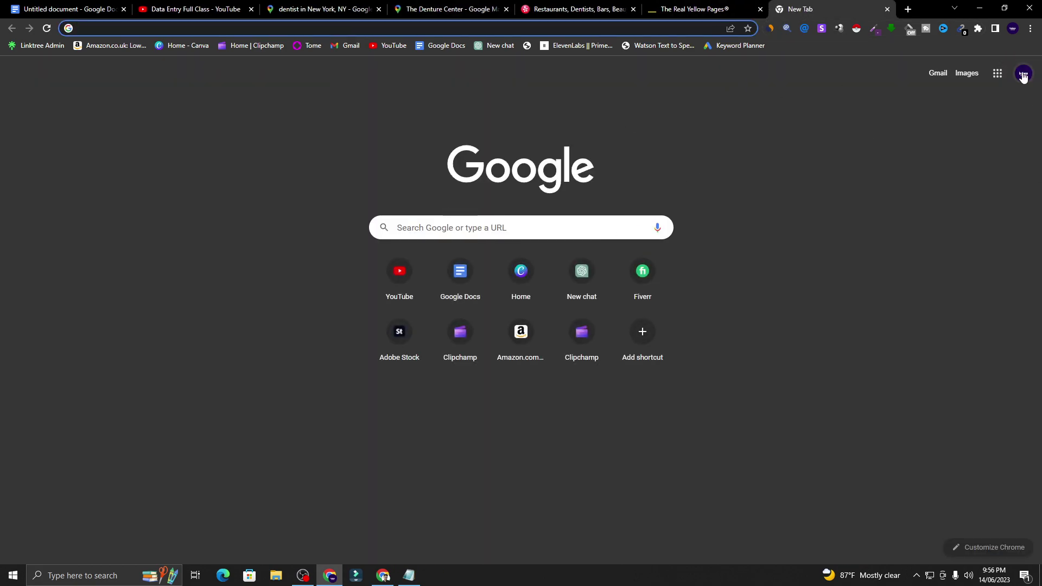
pyautogui.click(998, 73)
pyautogui.scroll(-2, 950, 234)
pyautogui.scroll(-2, 951, 234)
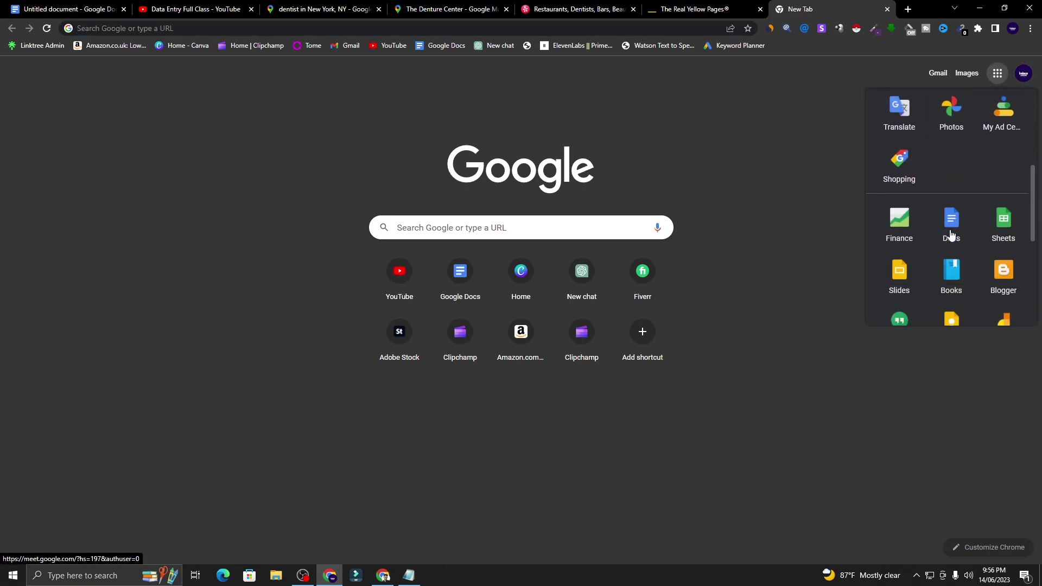
pyautogui.click(1002, 227)
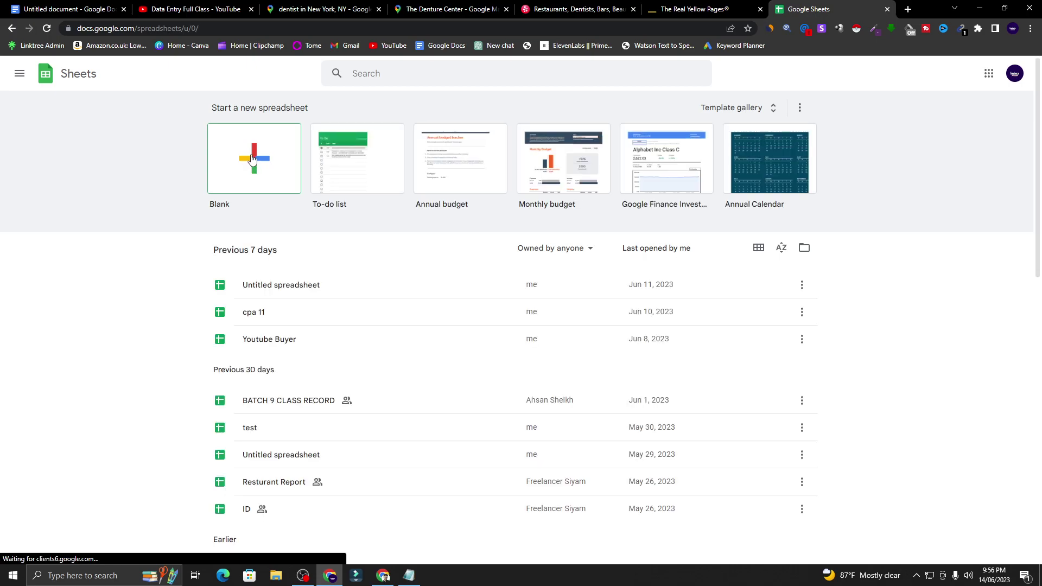
pyautogui.click(250, 162)
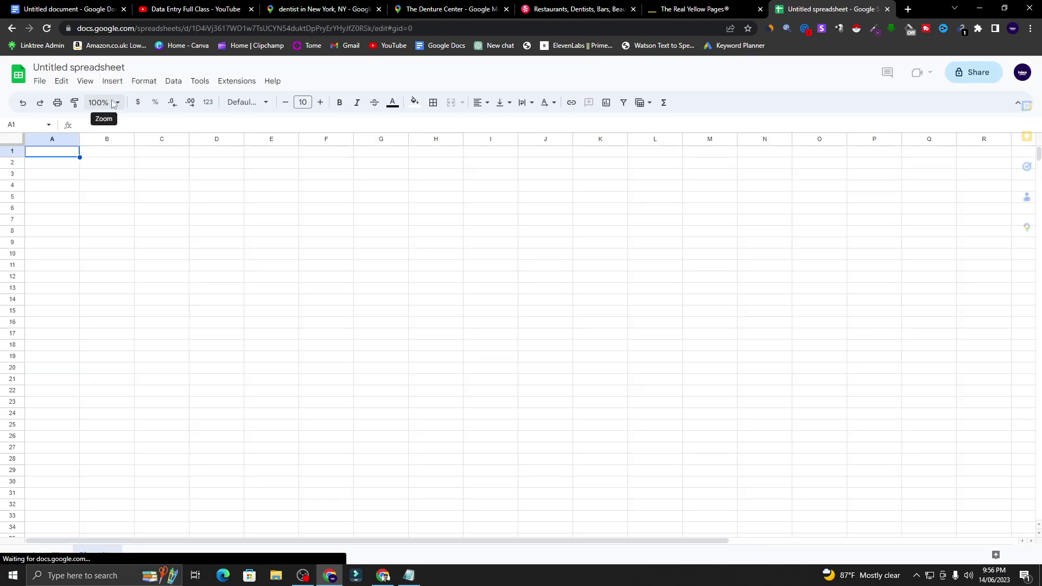
# - Zoom the sheet to 200% and bring the data entry brief back to front
pyautogui.click(102, 102)
pyautogui.click(103, 226)
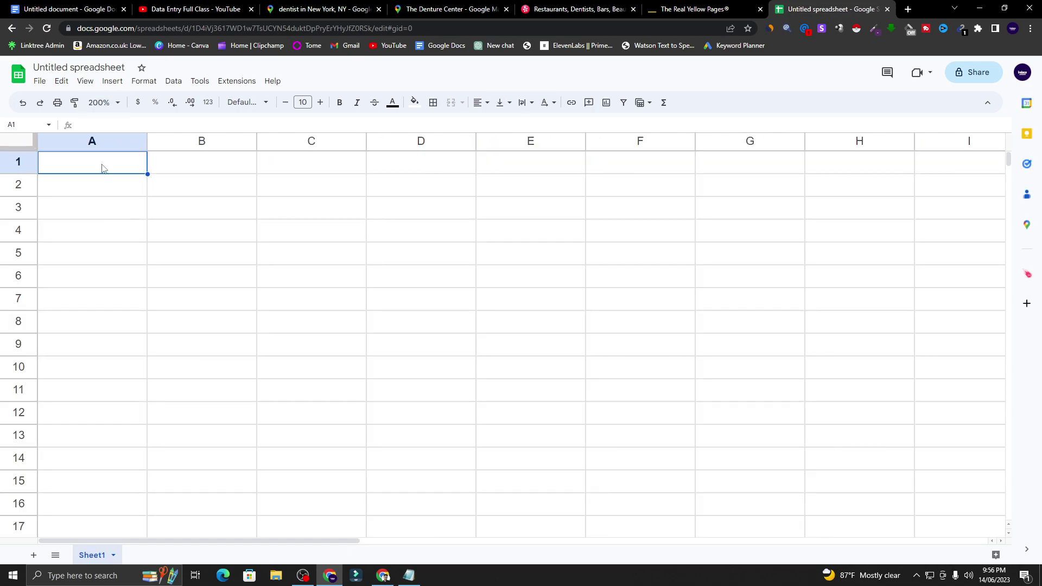
pyautogui.click(86, 8)
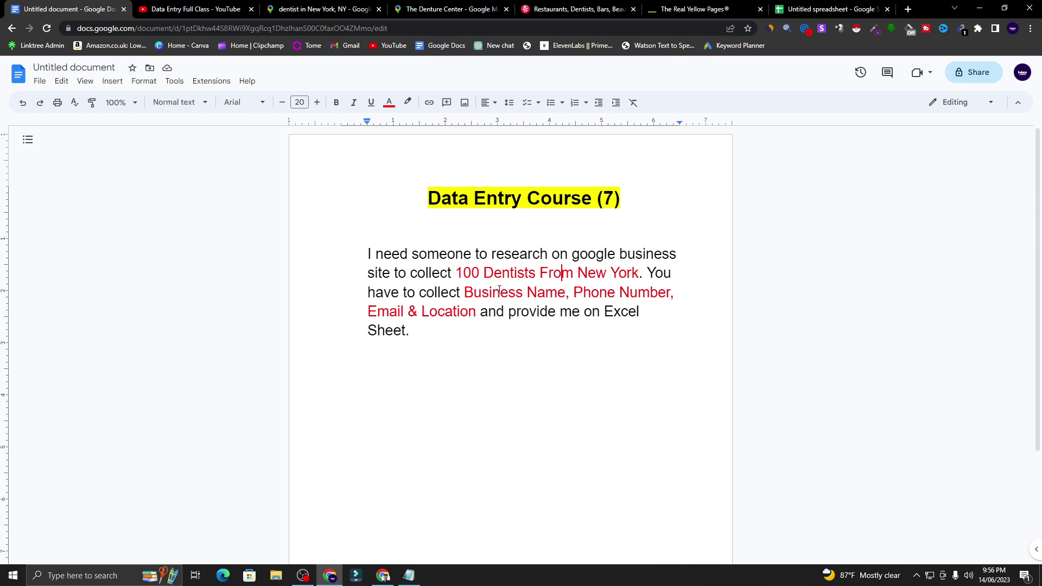
# - Enter the headers 'Business Name' in A1 and 'Phone Number' in B1
pyautogui.moveTo(465, 293); pyautogui.dragTo(566, 299)
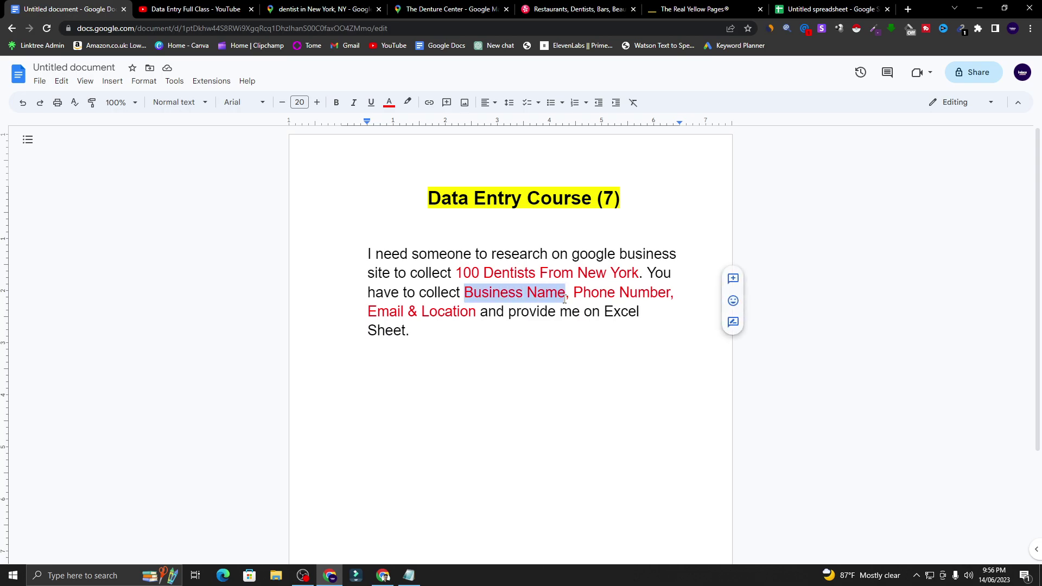
pyautogui.click(830, 9)
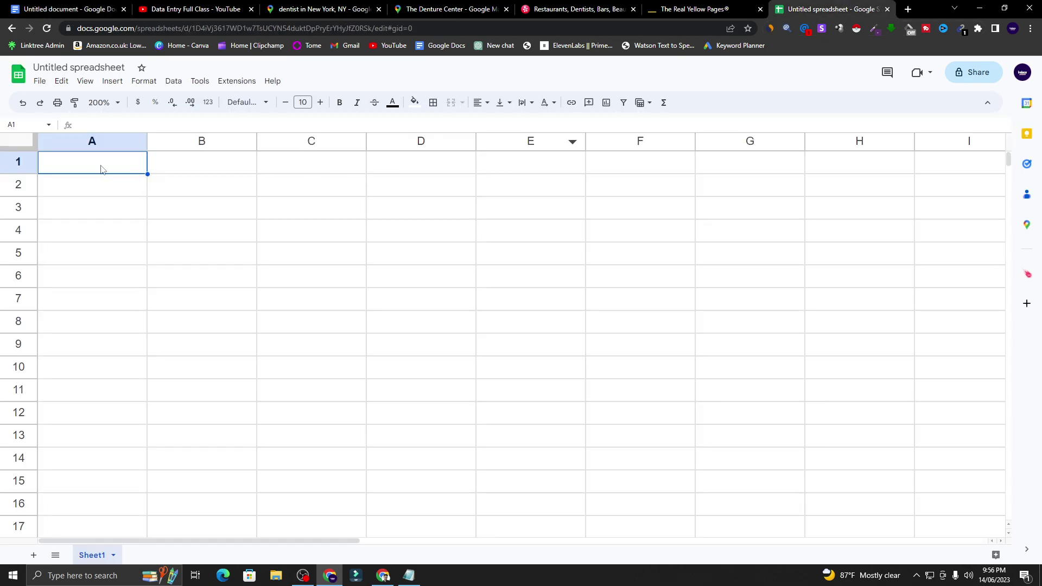
pyautogui.write('Busine')
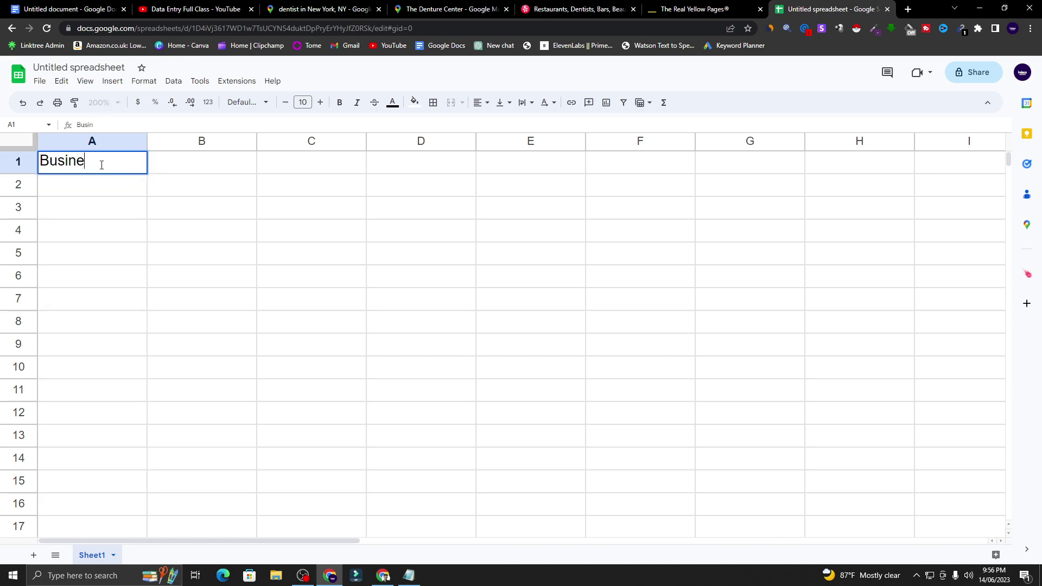
pyautogui.write('ss Name')
pyautogui.click(238, 162)
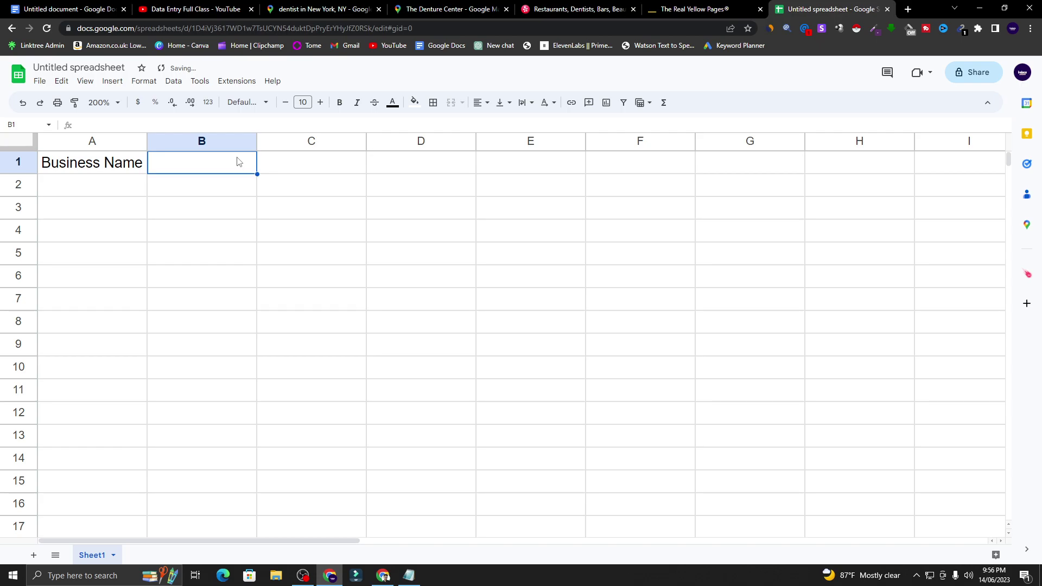
pyautogui.write('Phone Numbert')
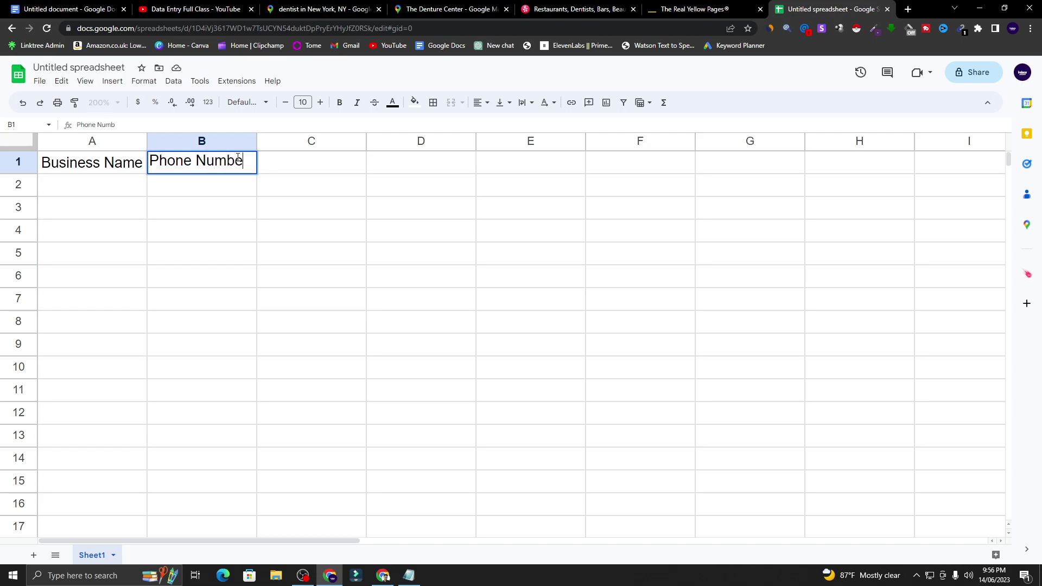
pyautogui.click(282, 166)
# - Add 'Email Address' in C1 and 'Location' in D1, then select row 1
pyautogui.write('Email Address')
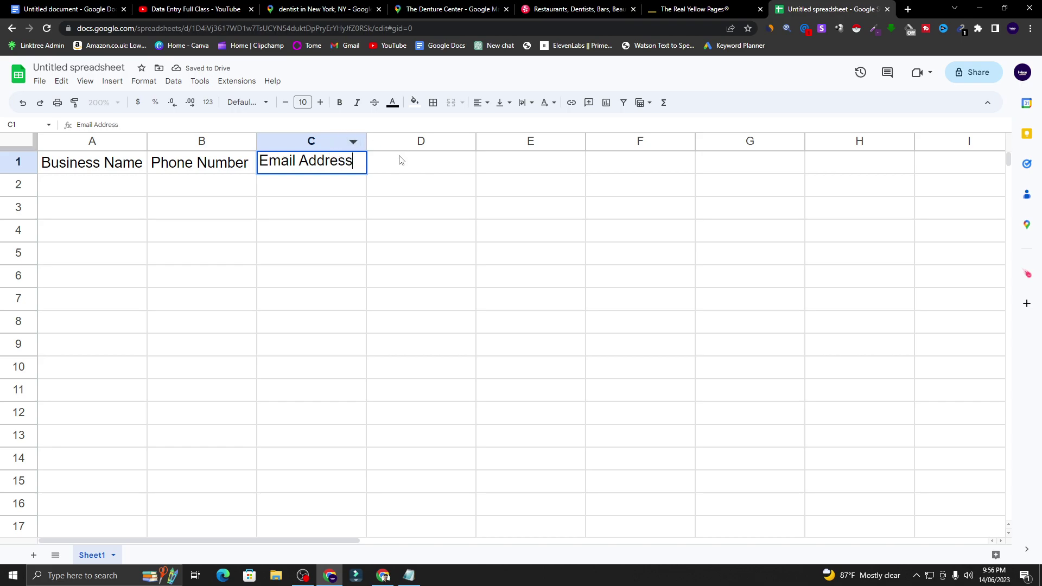
pyautogui.click(401, 160)
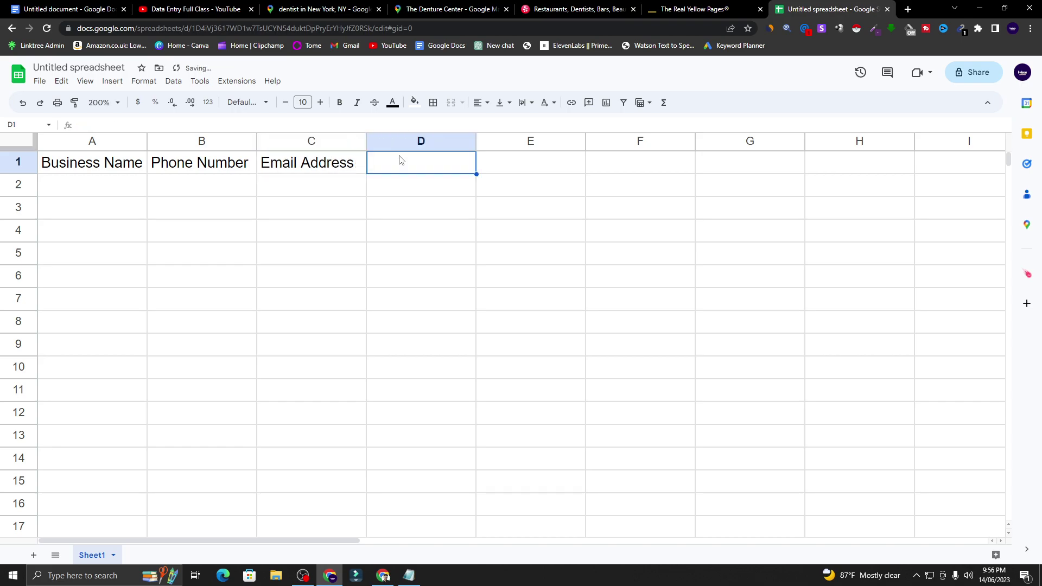
pyautogui.write('Location')
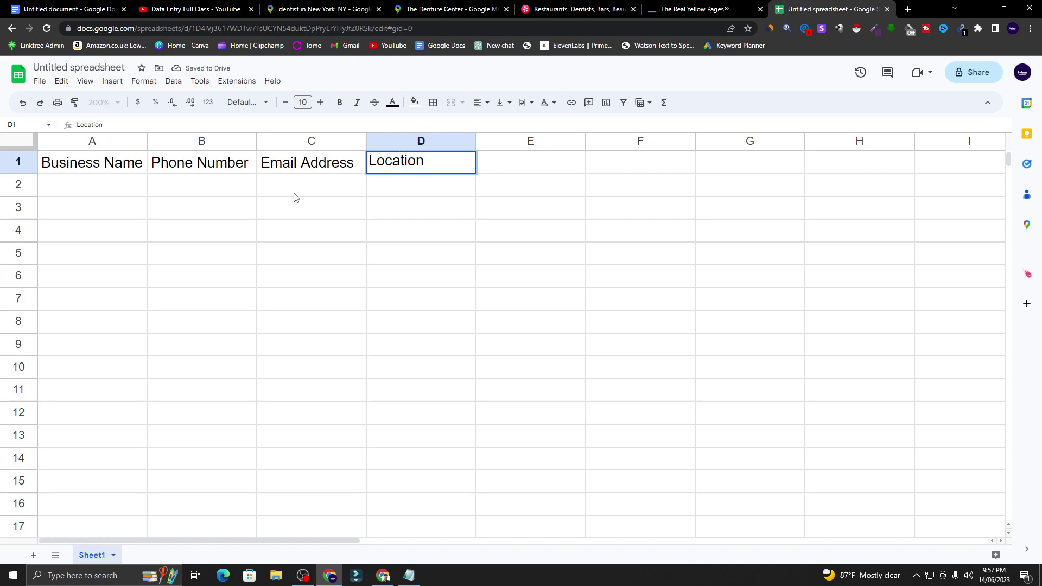
pyautogui.click(274, 196)
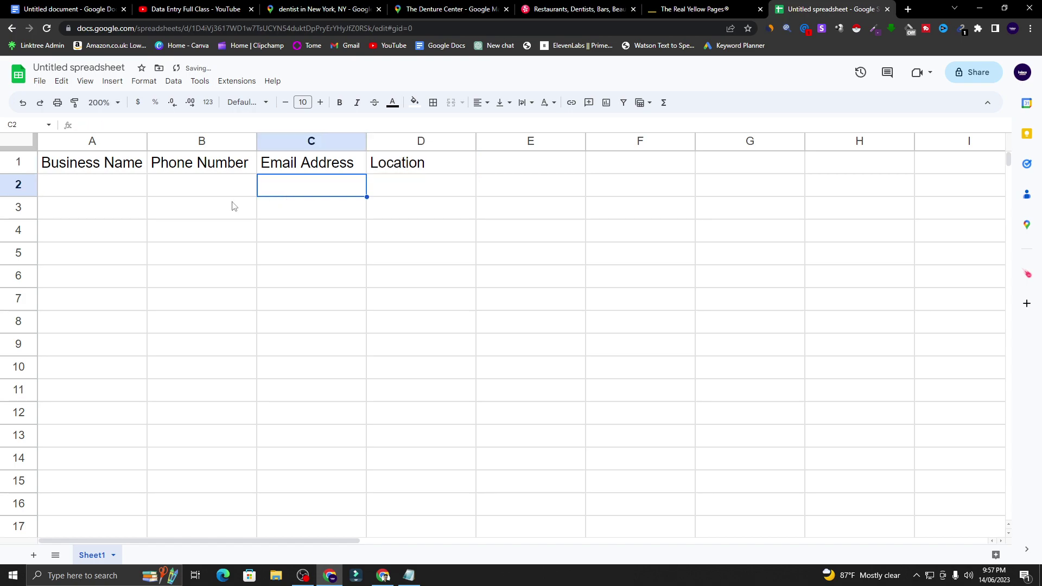
pyautogui.click(517, 167)
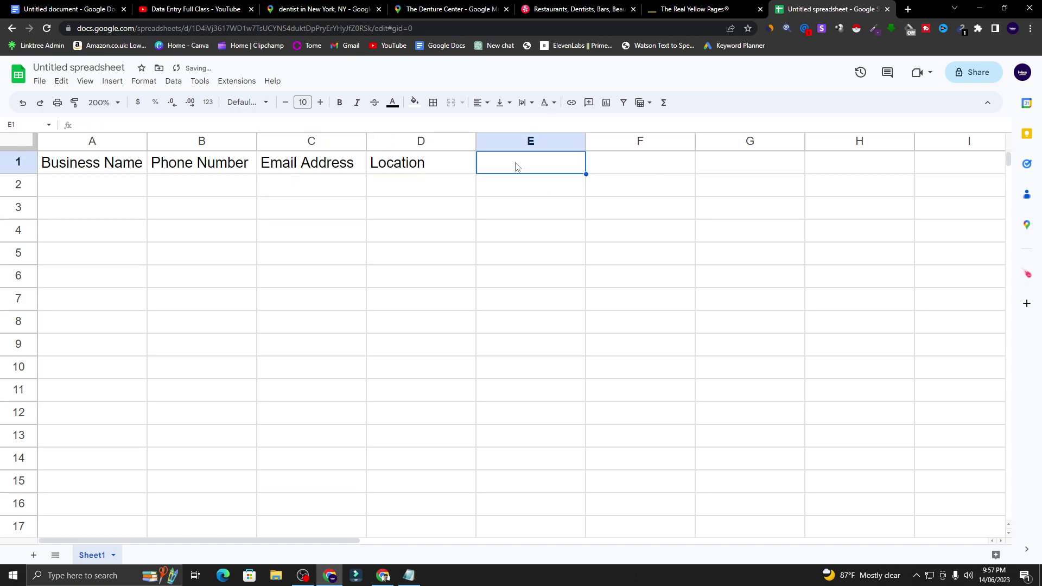
pyautogui.click(516, 192)
pyautogui.click(24, 163)
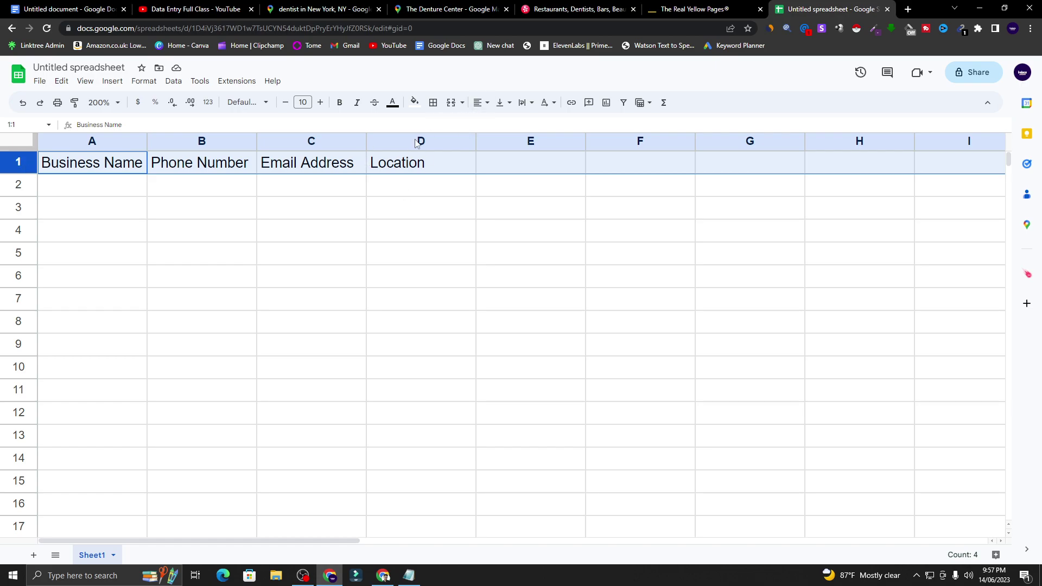
# - Widen columns A through D to fit their header text
pyautogui.click(164, 186)
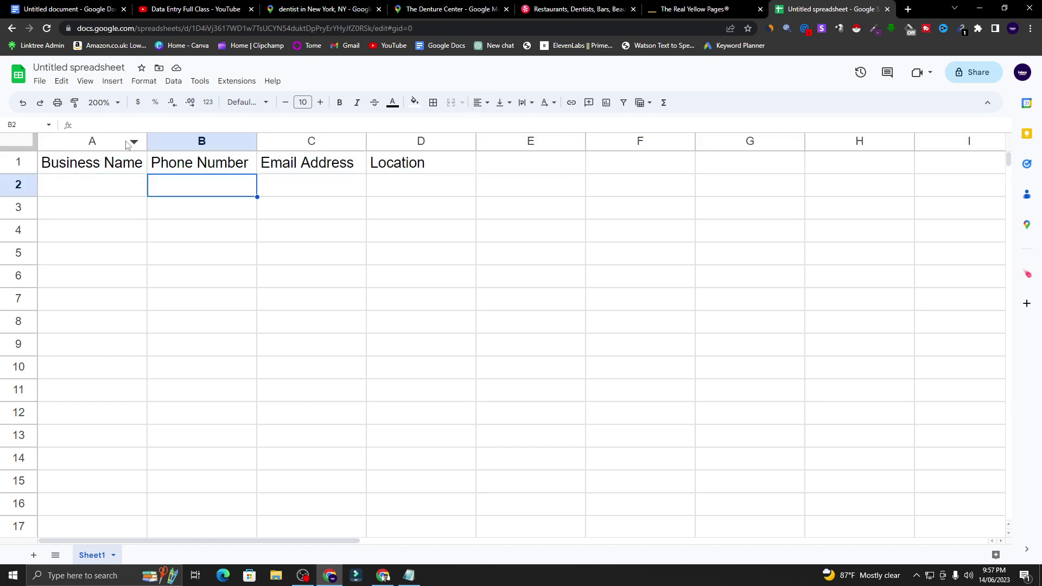
pyautogui.moveTo(146, 141); pyautogui.dragTo(218, 141)
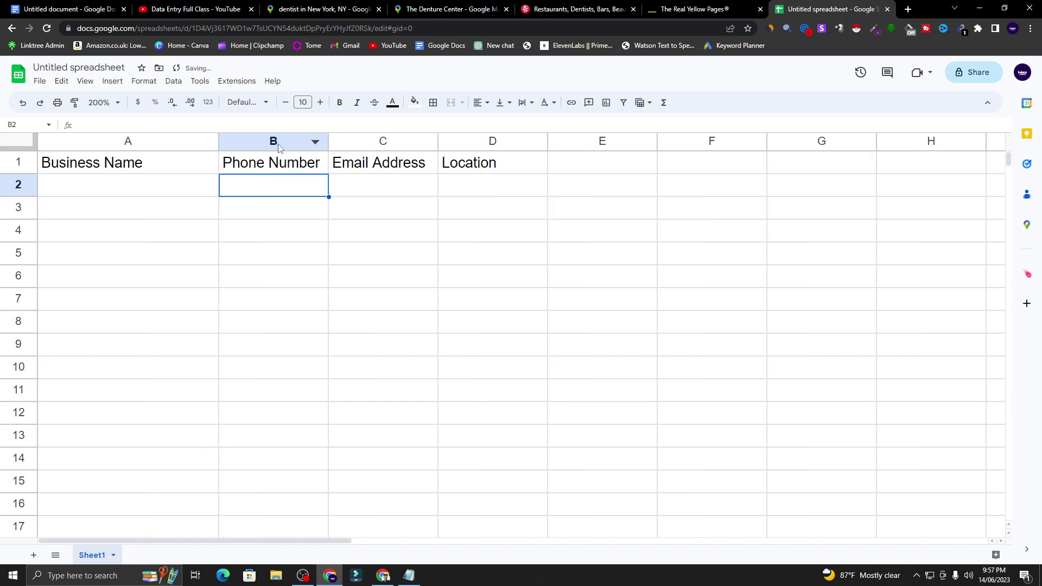
pyautogui.moveTo(329, 142); pyautogui.dragTo(391, 142)
pyautogui.moveTo(500, 141); pyautogui.dragTo(537, 142)
pyautogui.moveTo(646, 142); pyautogui.dragTo(704, 142)
pyautogui.click(375, 258)
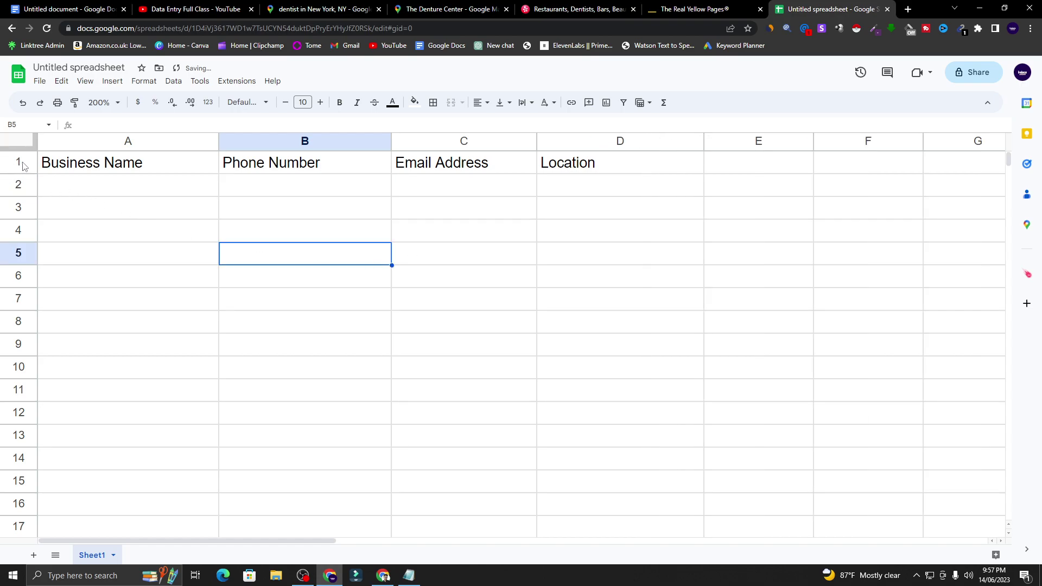
# - Give header row 1 all borders and a yellow fill
pyautogui.click(21, 164)
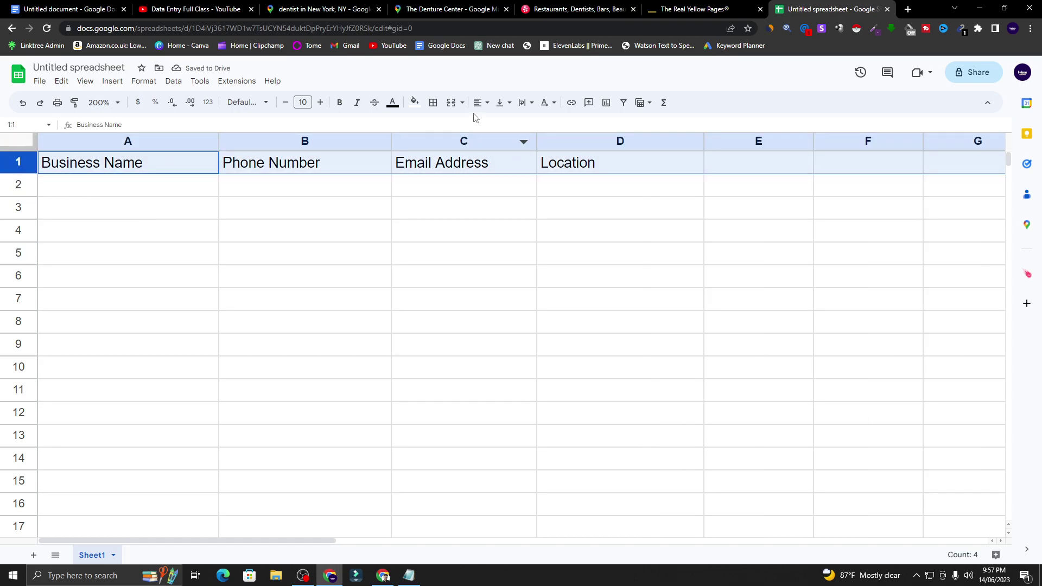
pyautogui.click(438, 104)
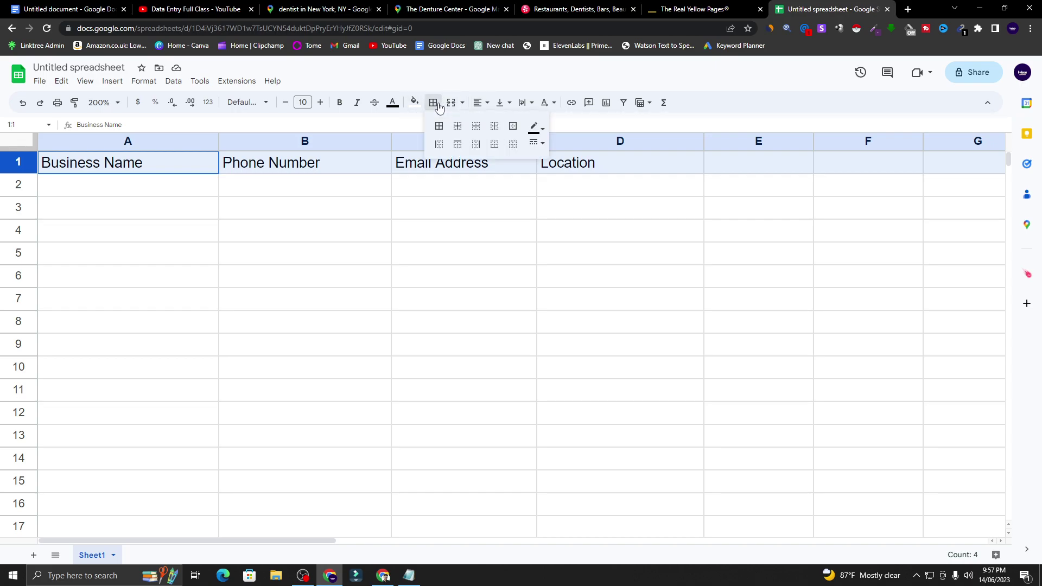
pyautogui.click(439, 126)
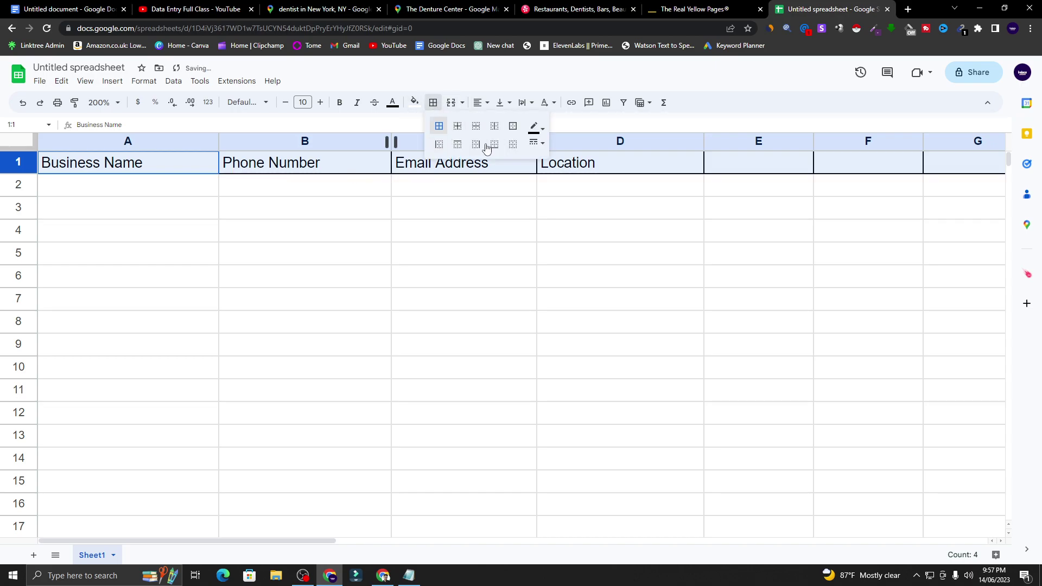
pyautogui.click(417, 103)
pyautogui.click(454, 152)
# - Make the header row's text bold
pyautogui.click(326, 190)
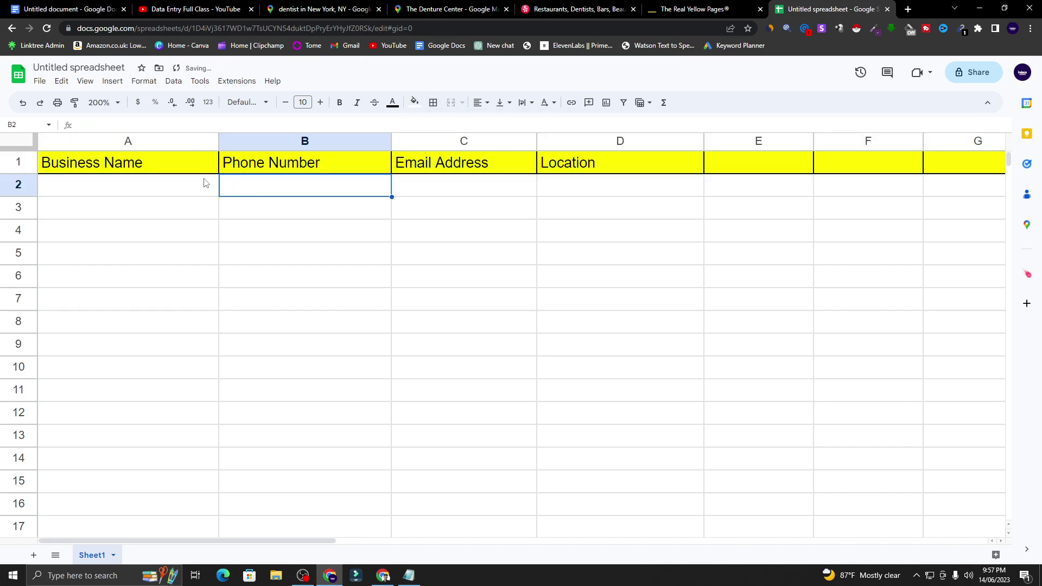
pyautogui.click(18, 163)
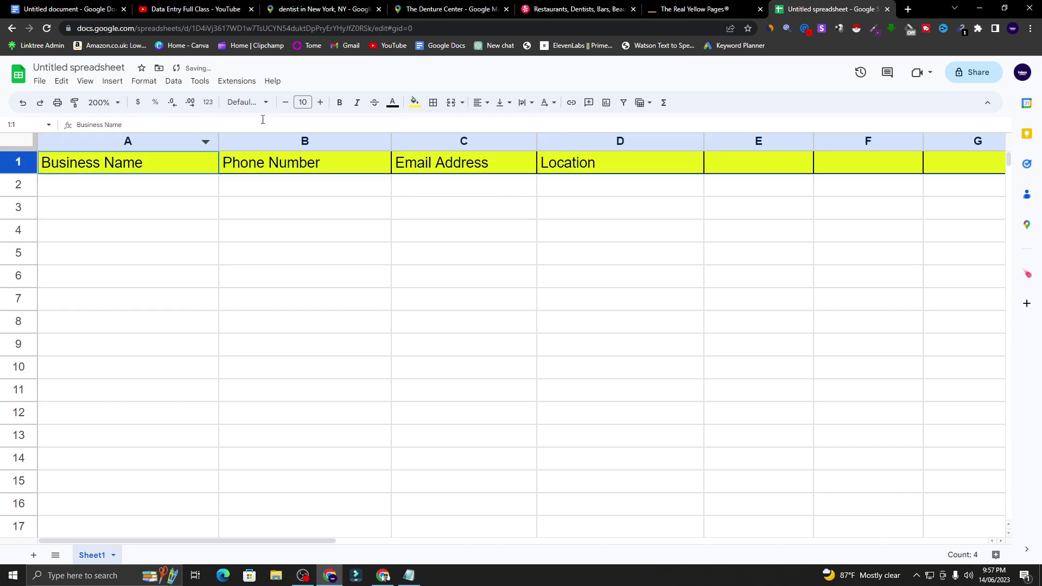
pyautogui.click(339, 103)
pyautogui.click(276, 212)
pyautogui.click(115, 190)
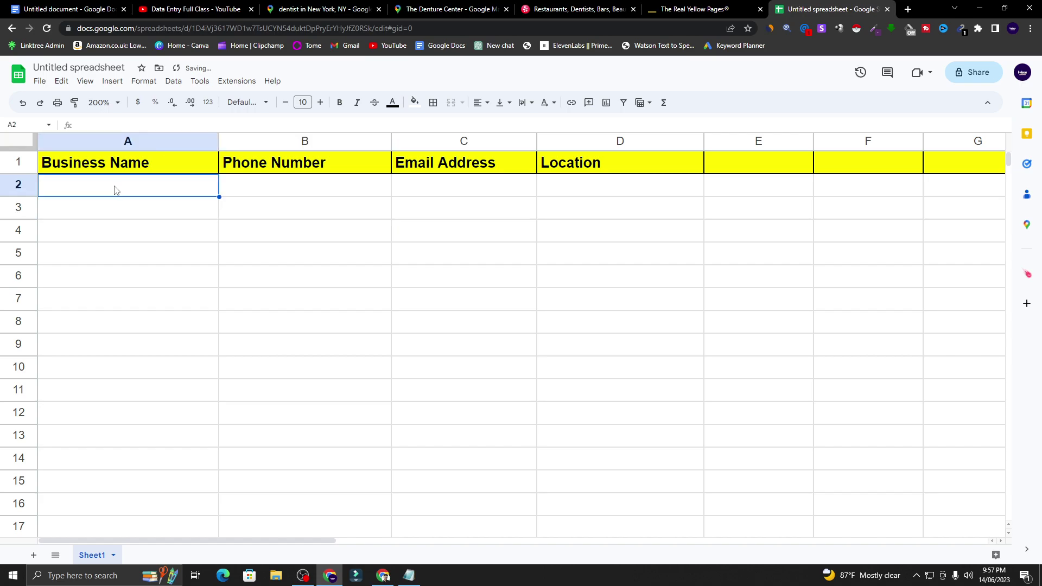
# - Paste 'The Denture Center' from its Maps listing into cell A2
pyautogui.click(437, 7)
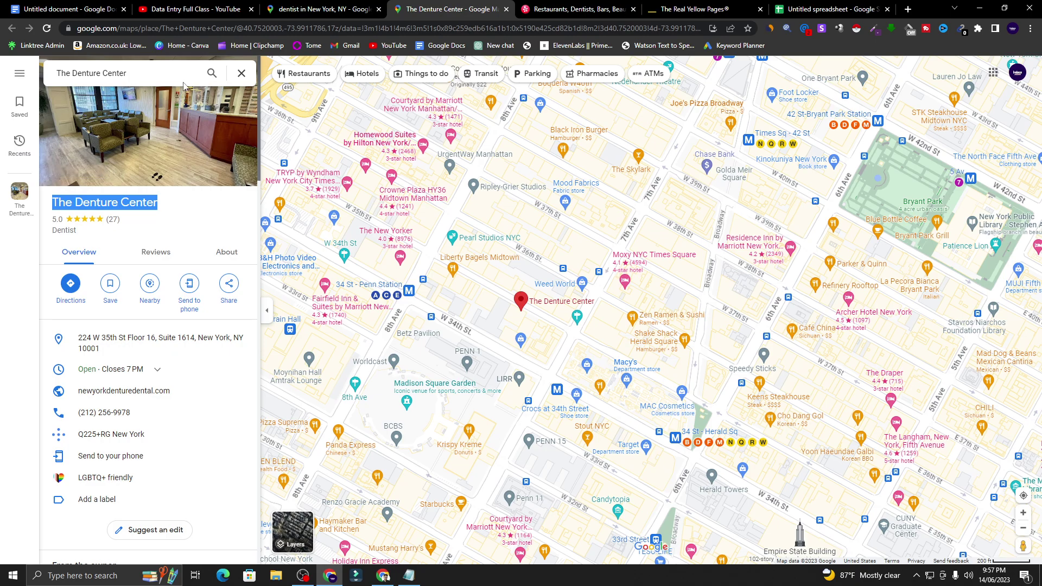
pyautogui.click(362, 6)
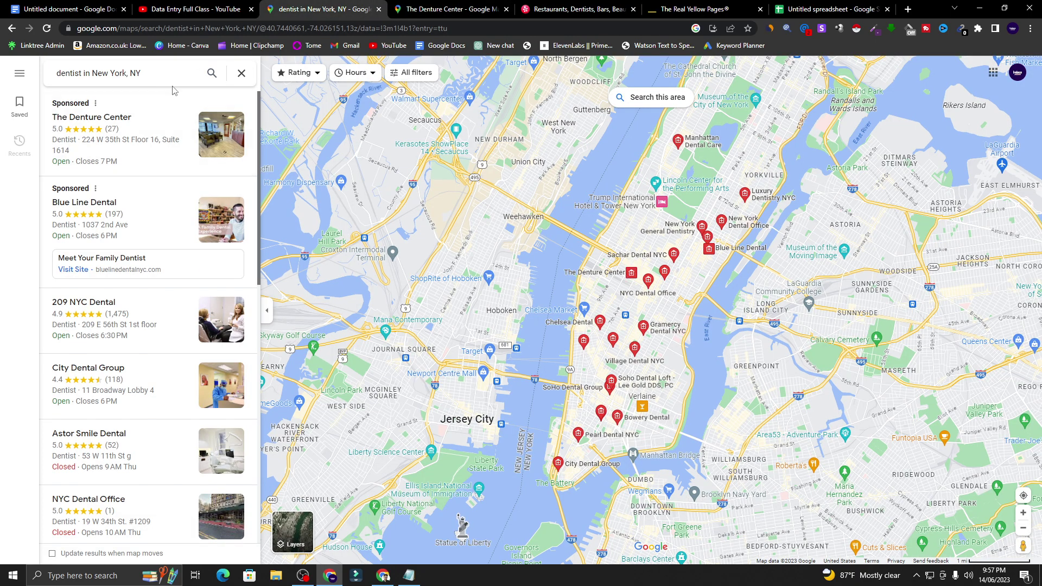
pyautogui.click(396, 7)
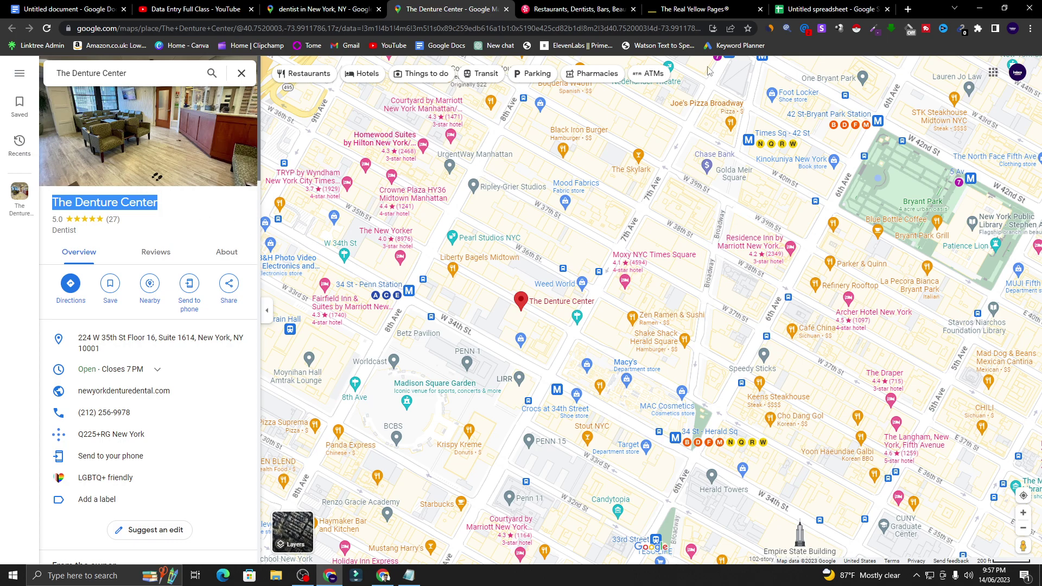
pyautogui.click(827, 9)
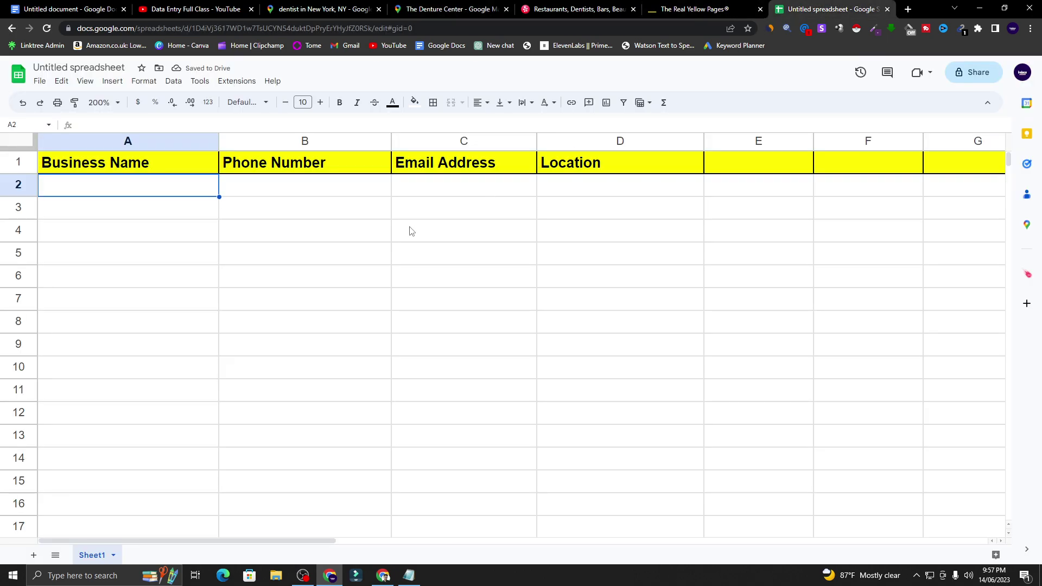
pyautogui.rightClick(111, 189)
pyautogui.click(143, 216)
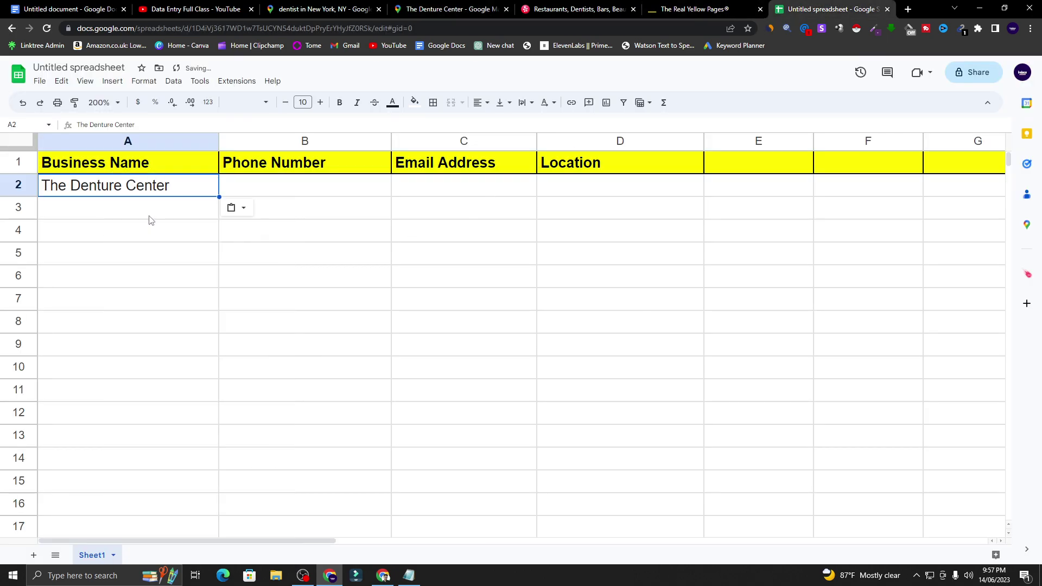
pyautogui.click(293, 191)
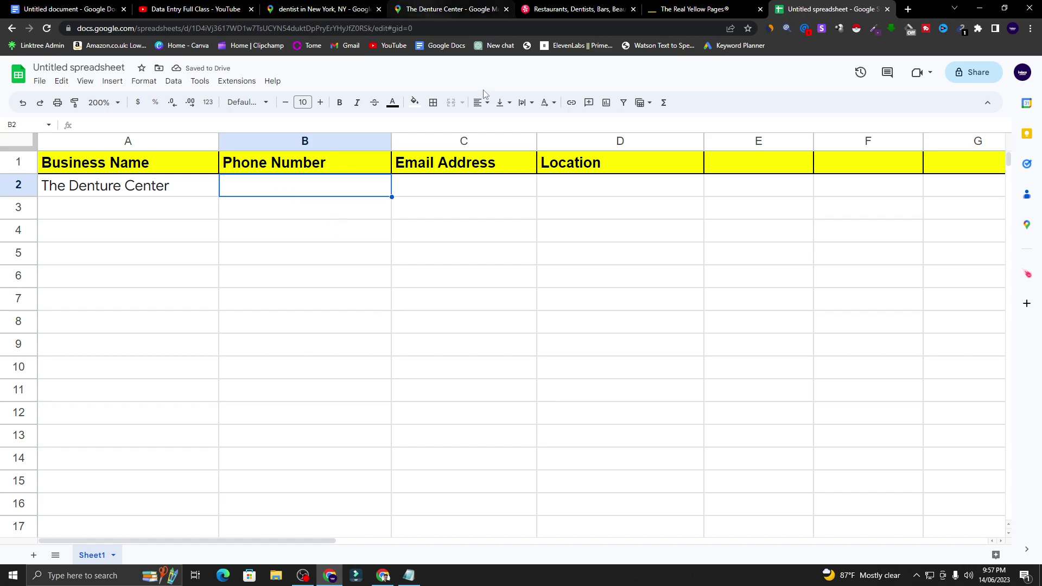
pyautogui.click(426, 191)
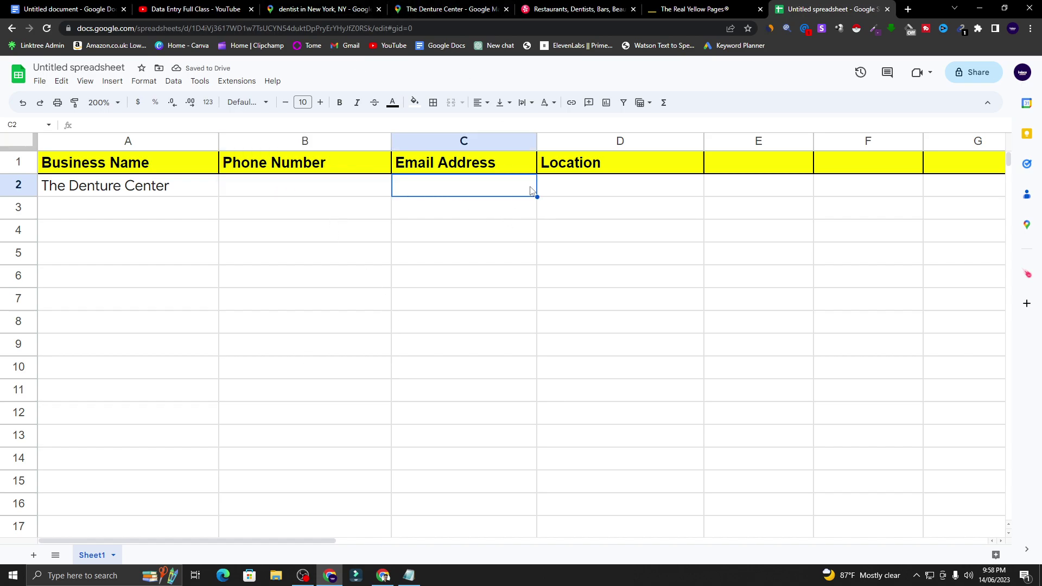
pyautogui.click(550, 185)
# - Paste The Denture Center's Maps address into D2 and autofit column D
pyautogui.hotkey('ctrl', '3')
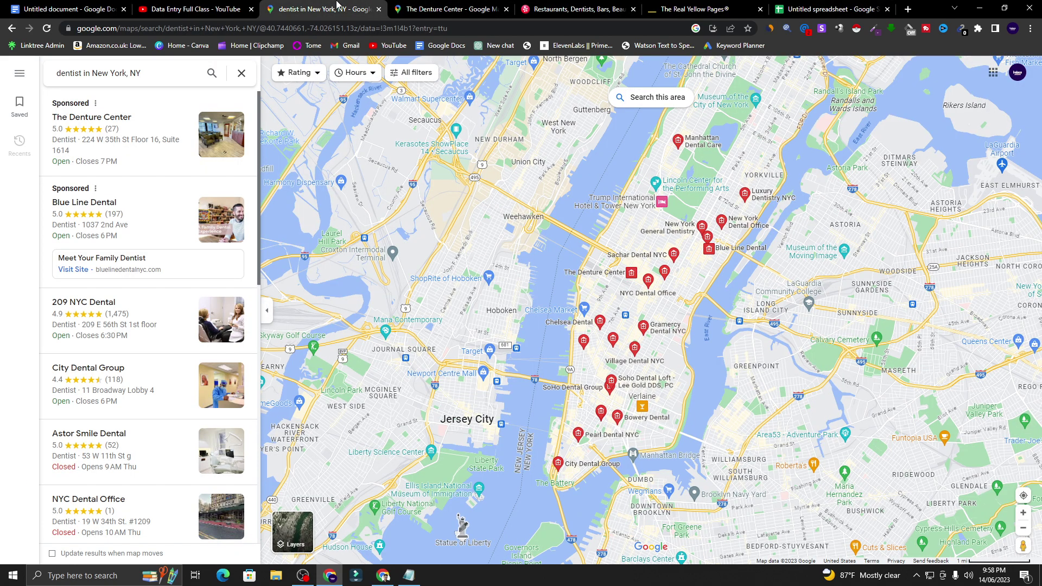
pyautogui.click(452, 4)
pyautogui.scroll(-2, 112, 242)
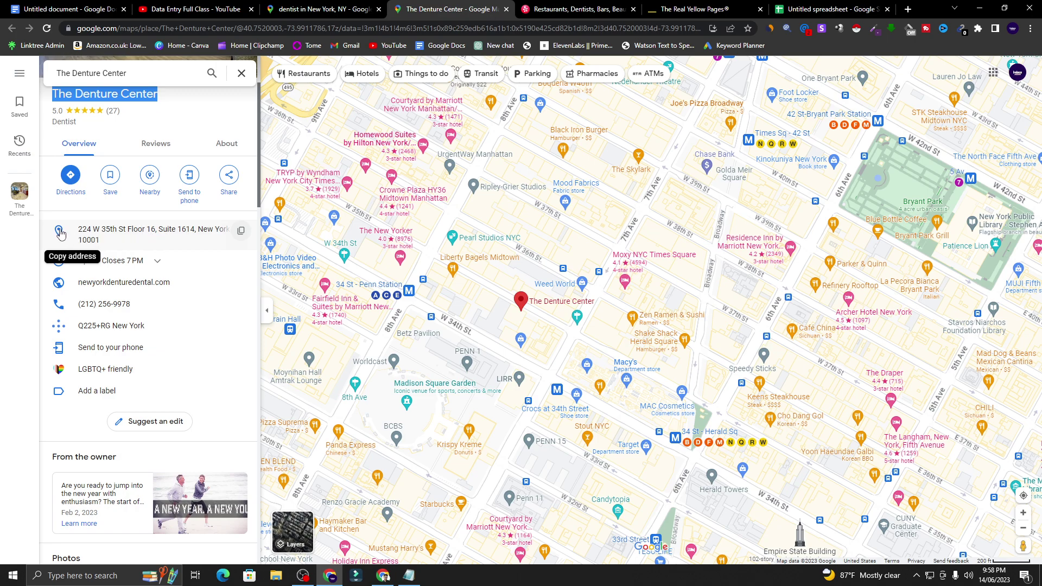
pyautogui.click(242, 232)
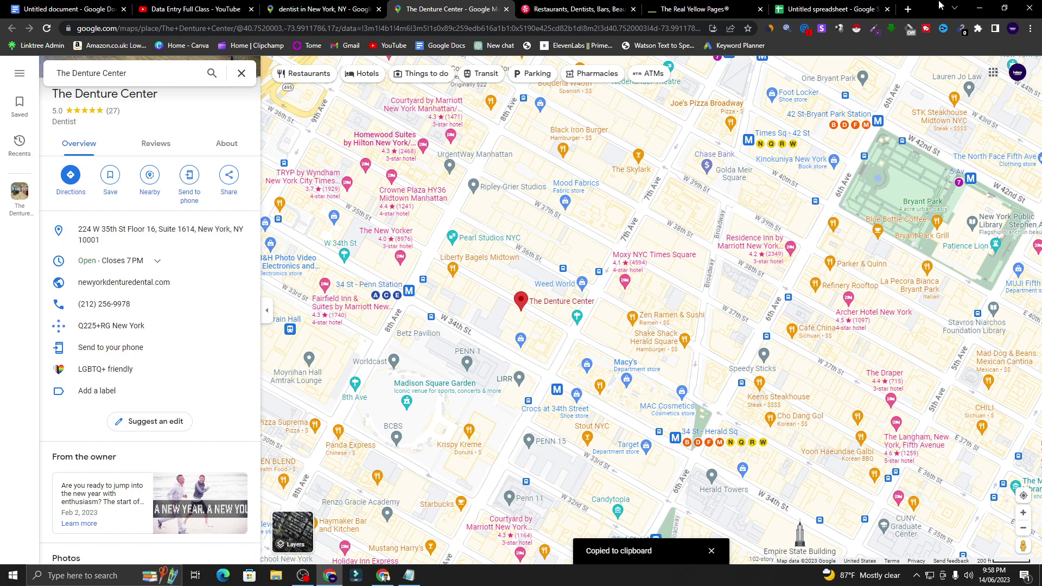
pyautogui.click(850, 4)
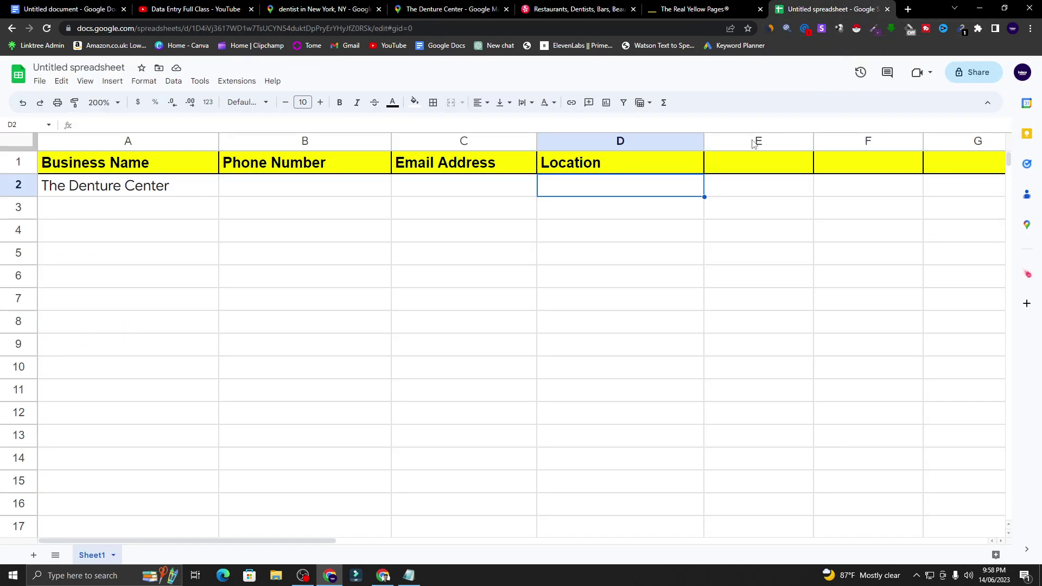
pyautogui.rightClick(610, 190)
pyautogui.click(636, 219)
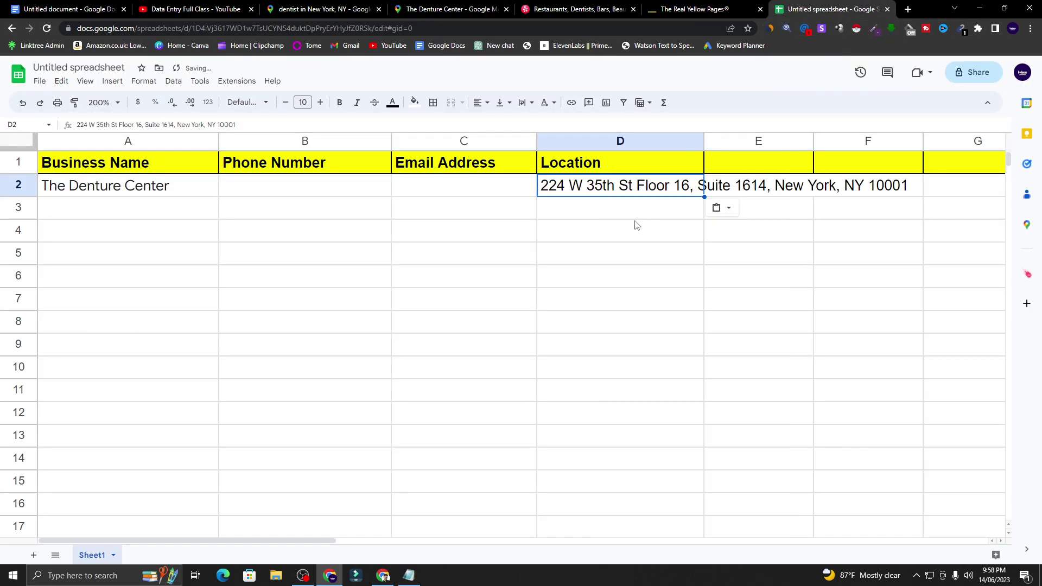
pyautogui.click(637, 226)
pyautogui.doubleClick(704, 140)
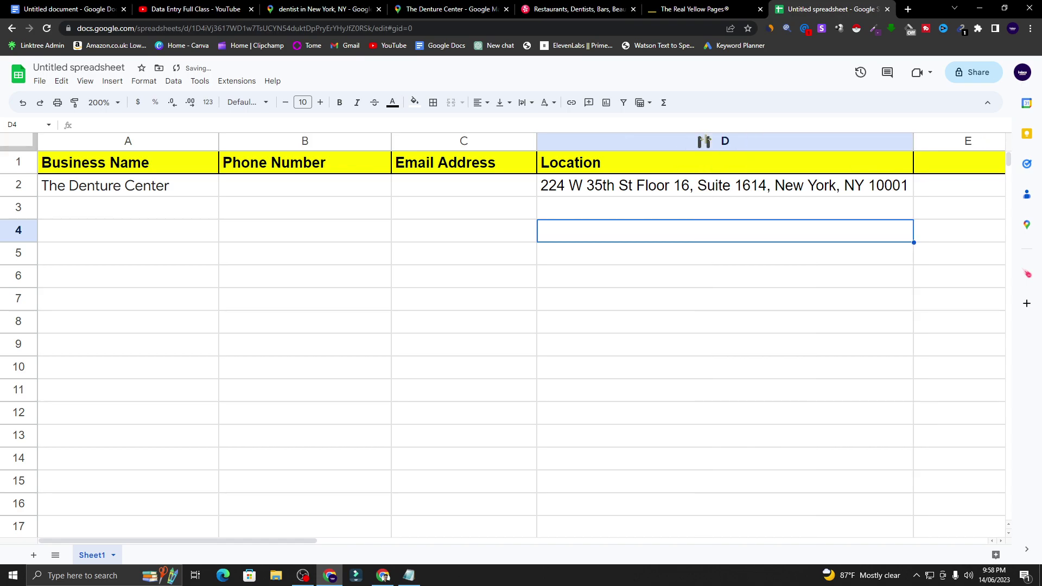
# - Return to cell B2 for the phone number and switch to the Yellow Pages site
pyautogui.click(529, 232)
pyautogui.click(492, 190)
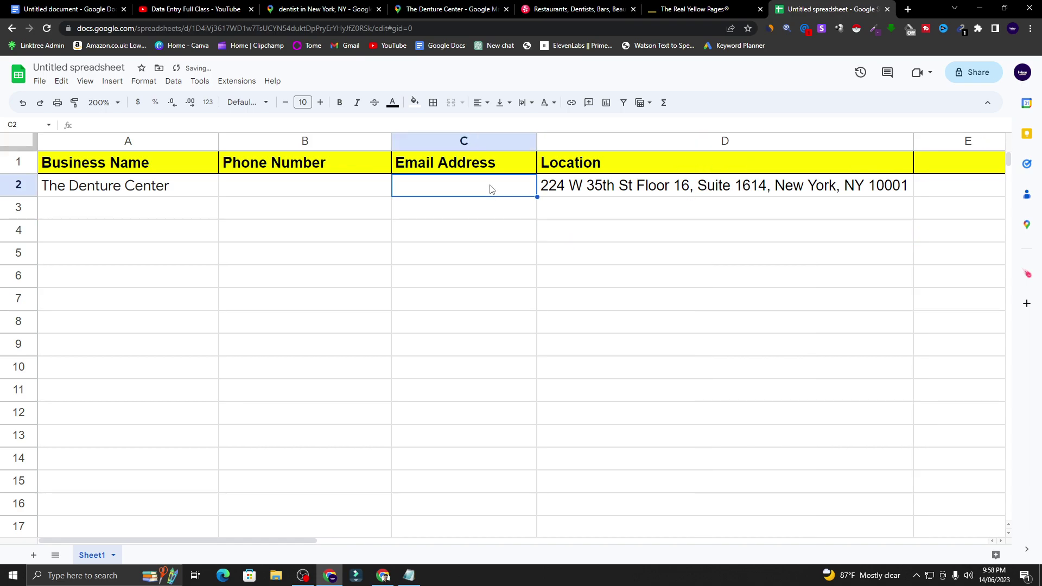
pyautogui.click(371, 190)
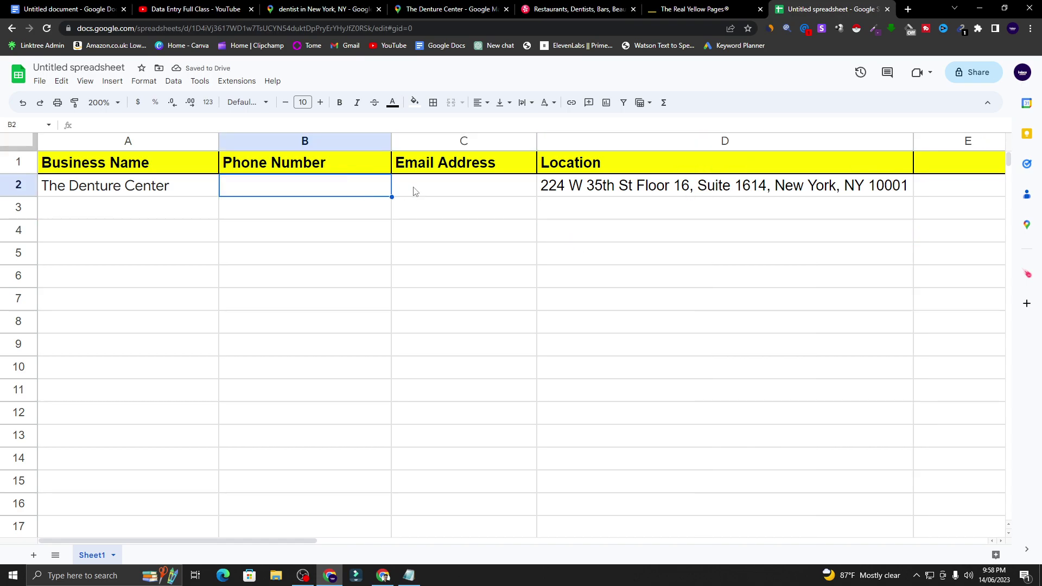
pyautogui.click(448, 191)
pyautogui.click(332, 191)
pyautogui.click(708, 8)
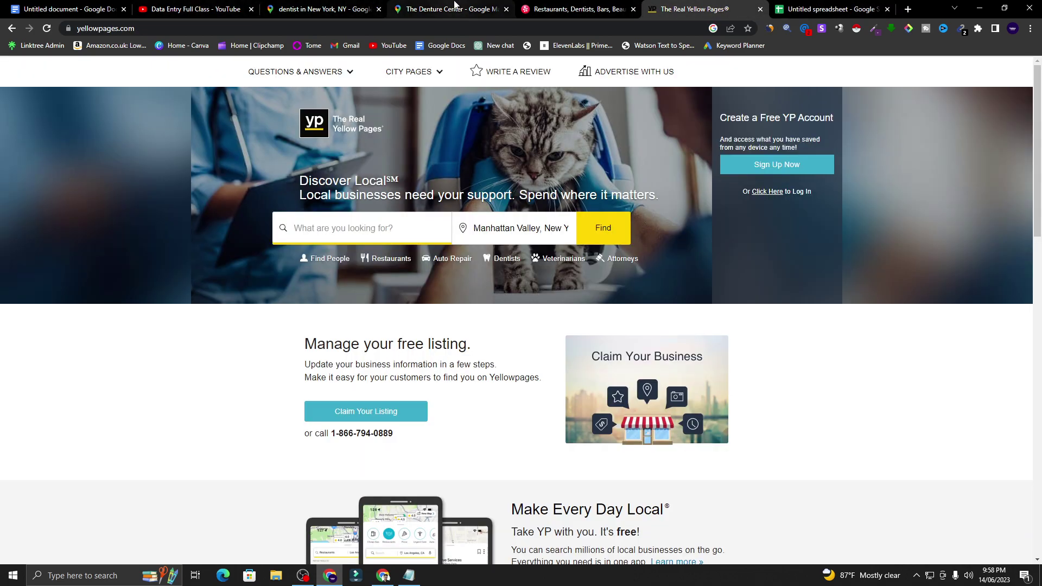
pyautogui.click(442, 9)
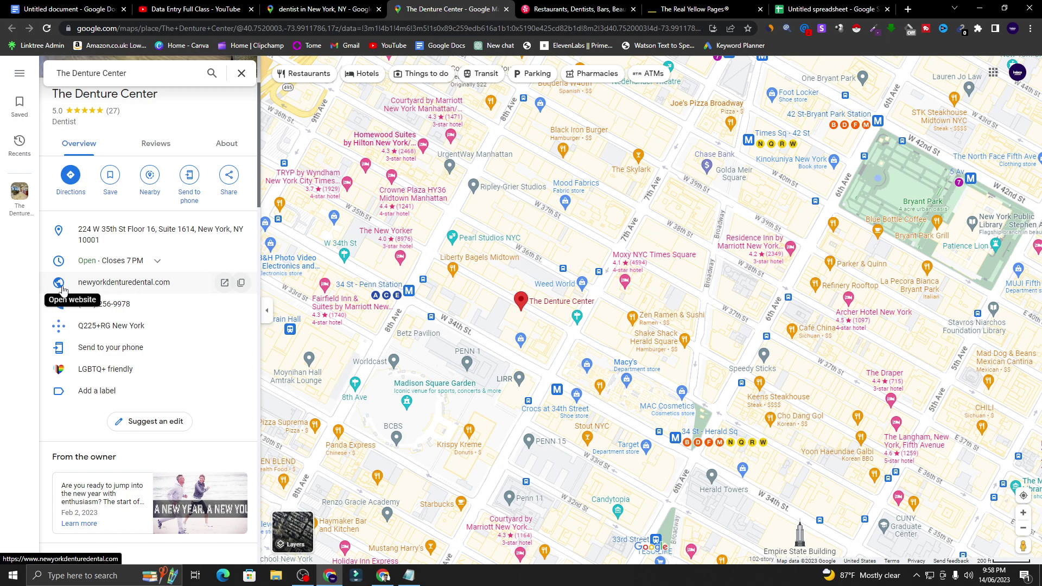
pyautogui.click(152, 288)
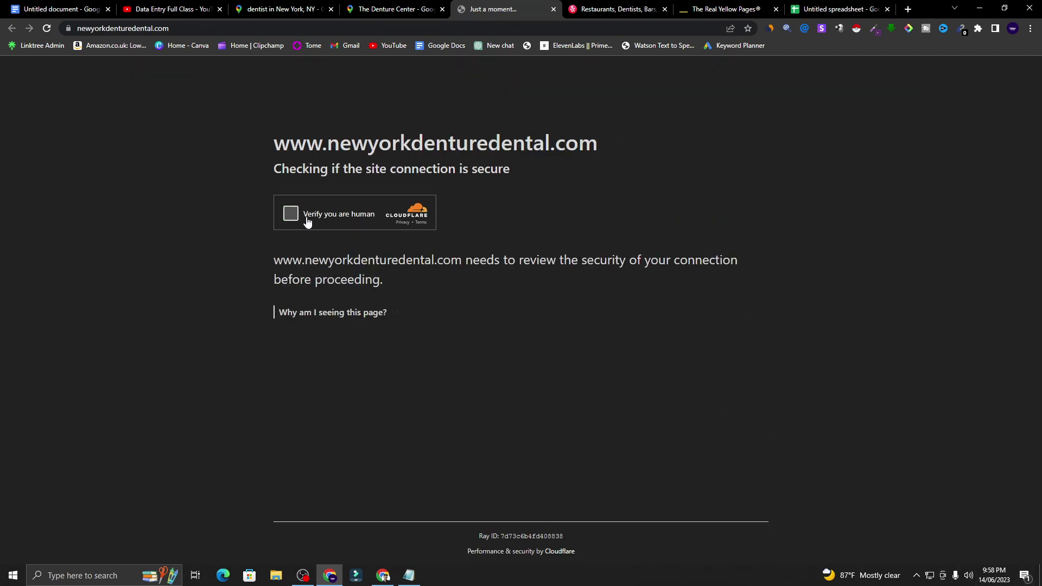
pyautogui.click(290, 216)
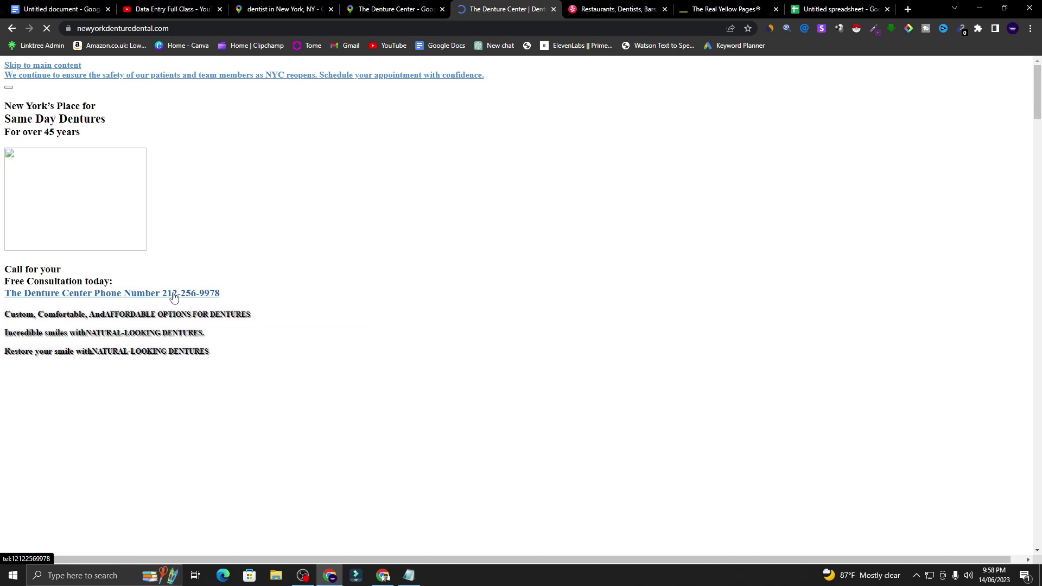
pyautogui.moveTo(234, 300); pyautogui.dragTo(160, 294)
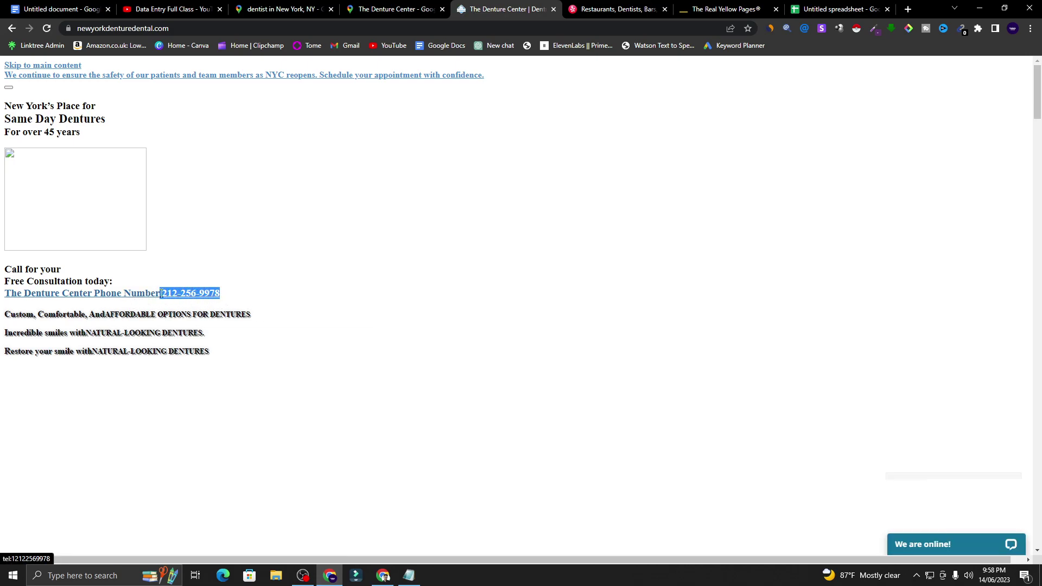
pyautogui.rightClick(175, 293)
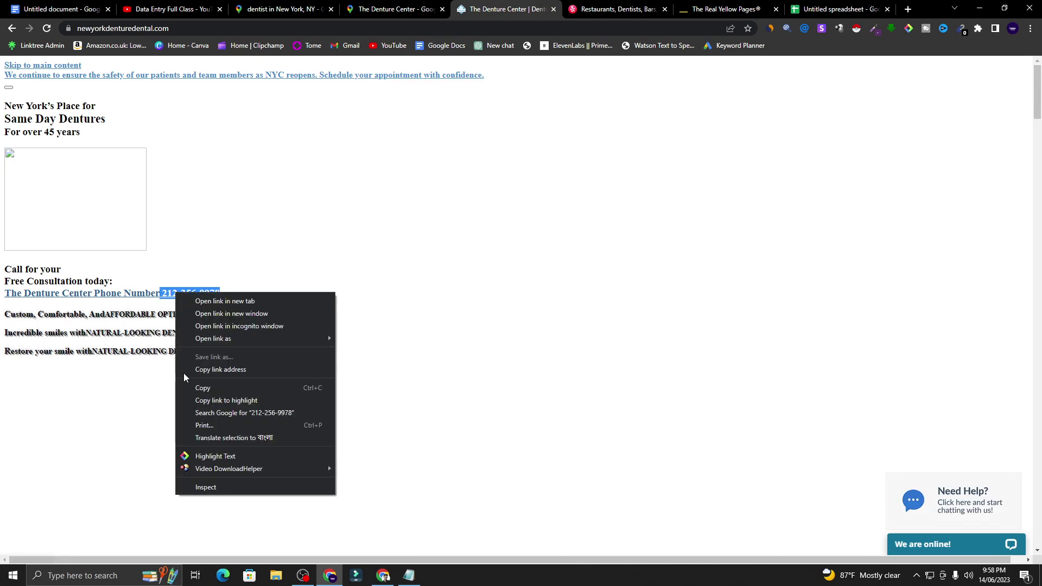
pyautogui.click(214, 388)
pyautogui.click(315, 302)
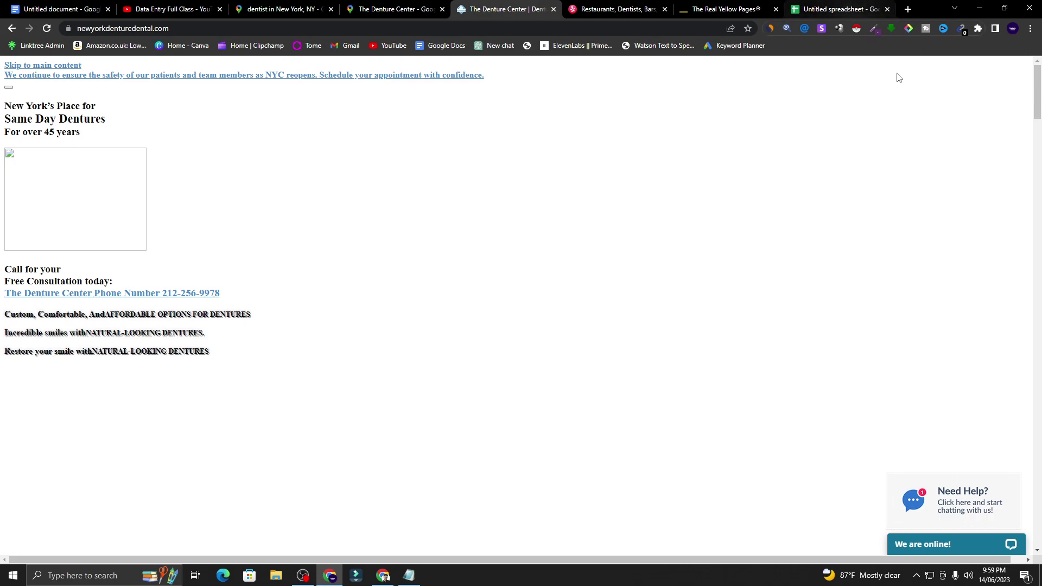
pyautogui.click(841, 4)
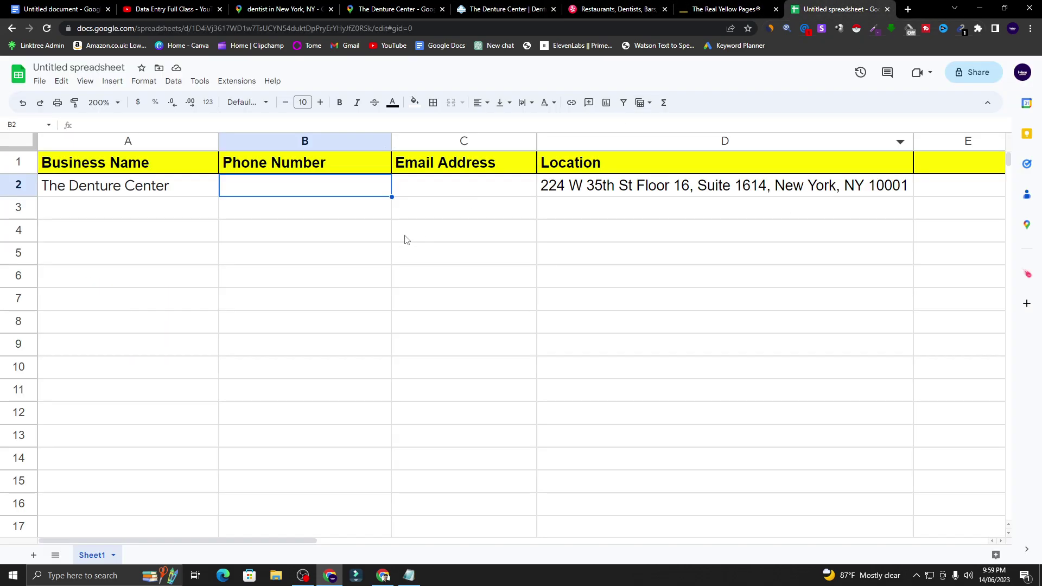
pyautogui.rightClick(338, 185)
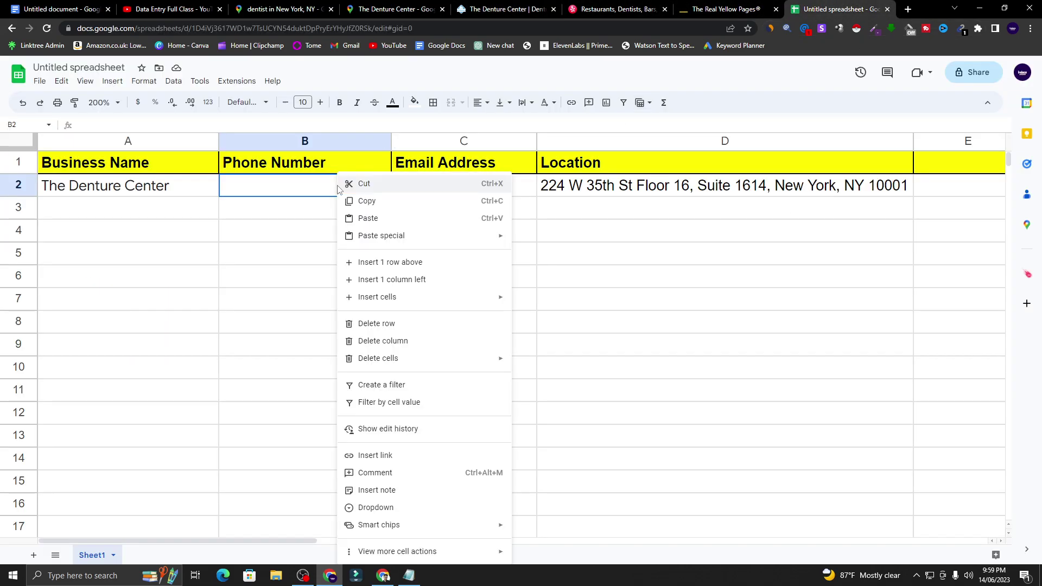
pyautogui.click(374, 218)
pyautogui.click(460, 189)
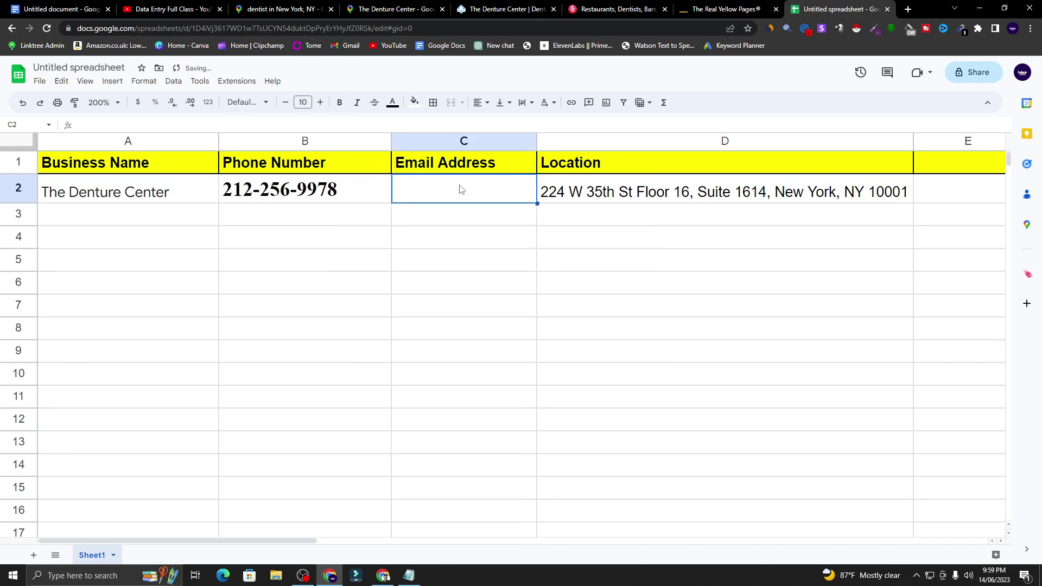
pyautogui.click(727, 9)
pyautogui.click(821, 6)
pyautogui.click(369, 7)
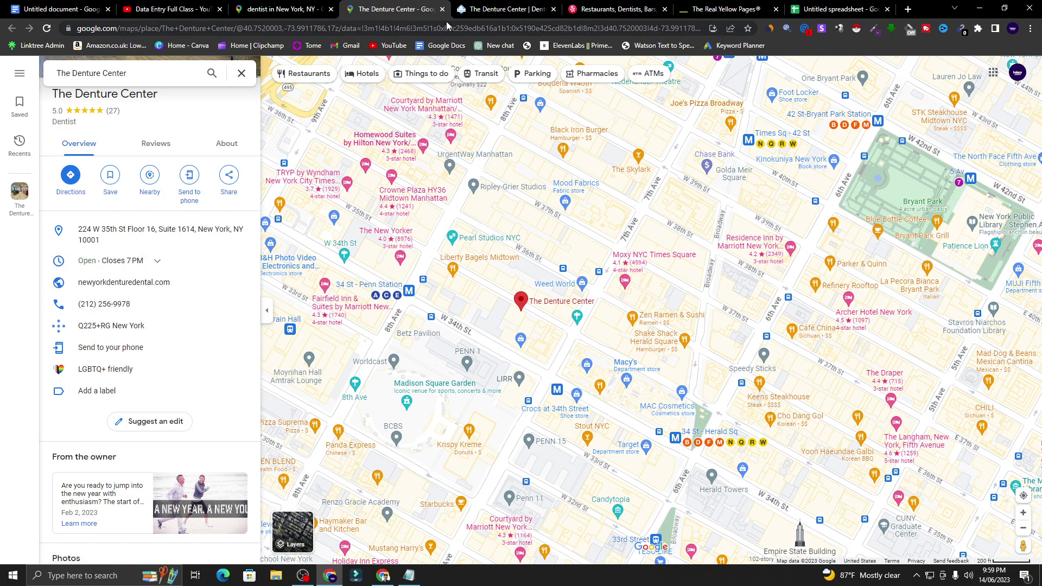
# - Reload newyorkdenturedental.com and scroll down to its contact form and back up
pyautogui.click(493, 6)
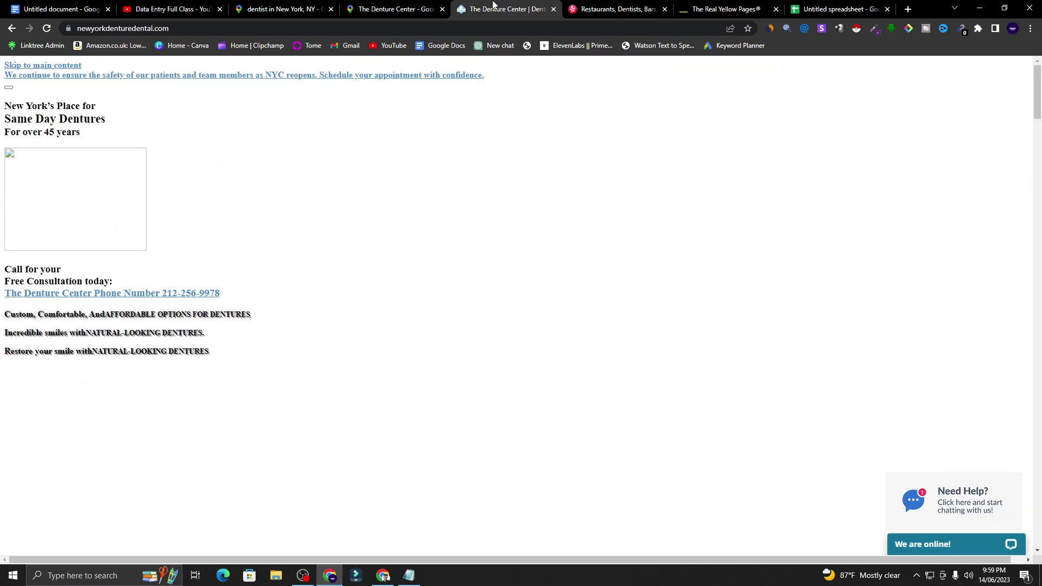
pyautogui.click(47, 29)
pyautogui.click(554, 110)
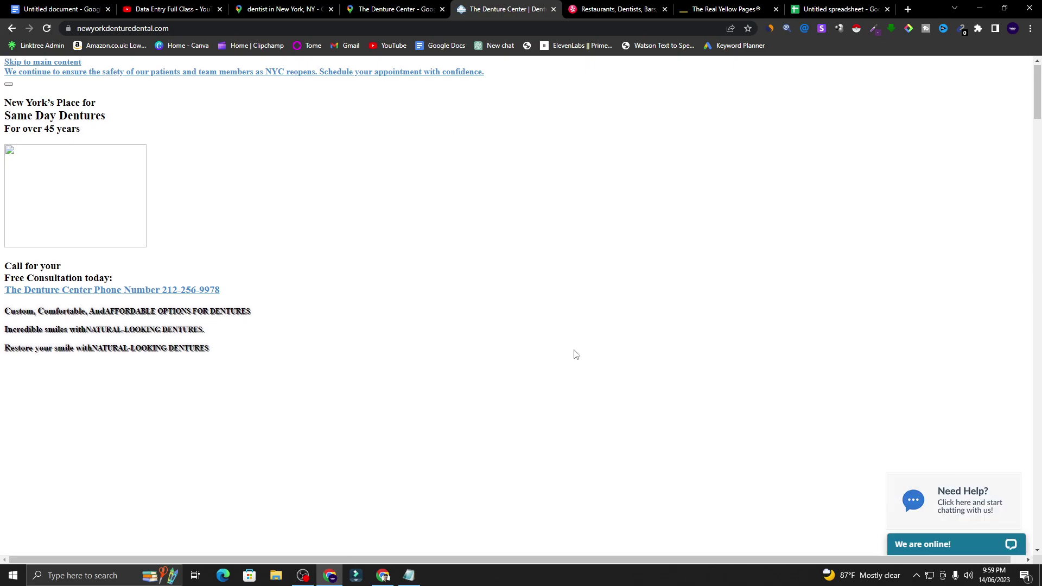
pyautogui.scroll(-12, 153, 359)
pyautogui.scroll(-10, 142, 370)
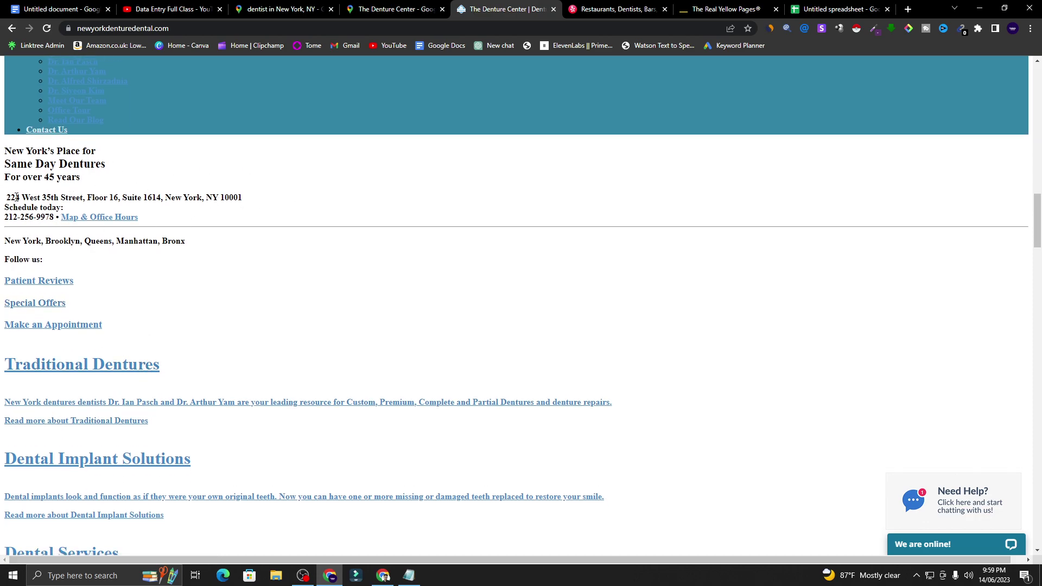
pyautogui.scroll(-20, 113, 241)
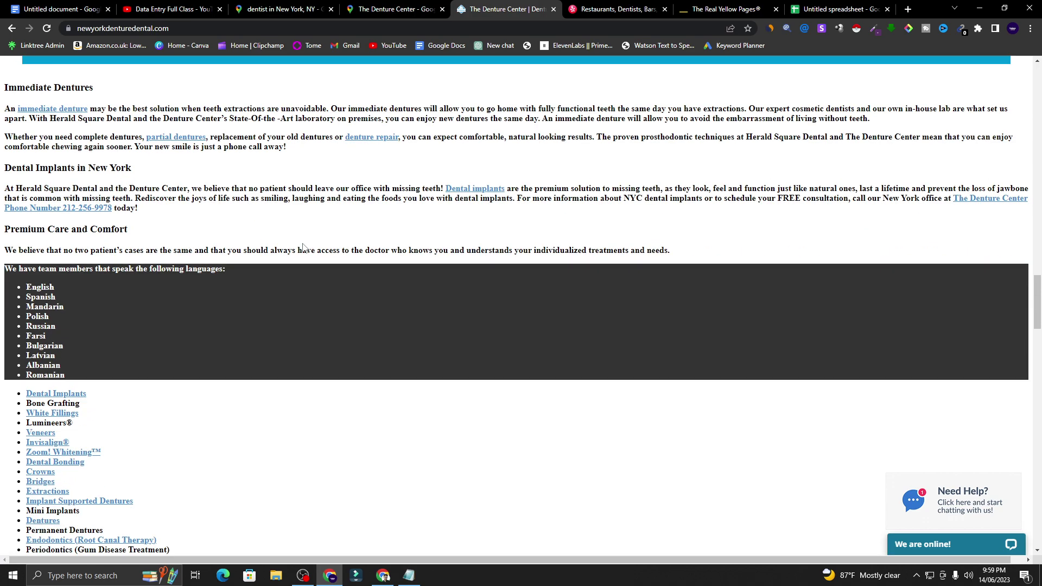
pyautogui.scroll(-6, 303, 244)
pyautogui.scroll(-3, 170, 307)
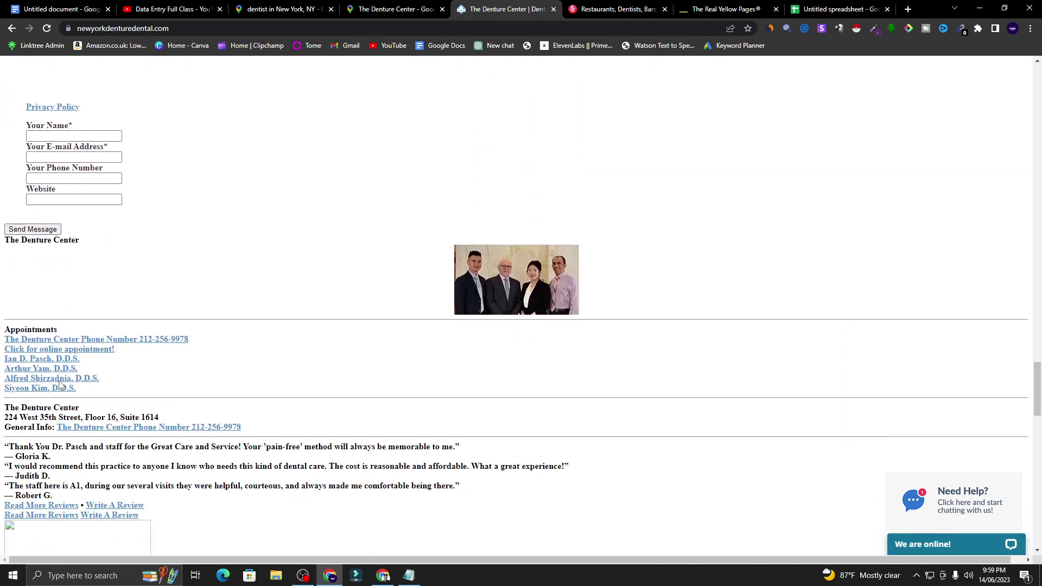
pyautogui.scroll(-2, 123, 361)
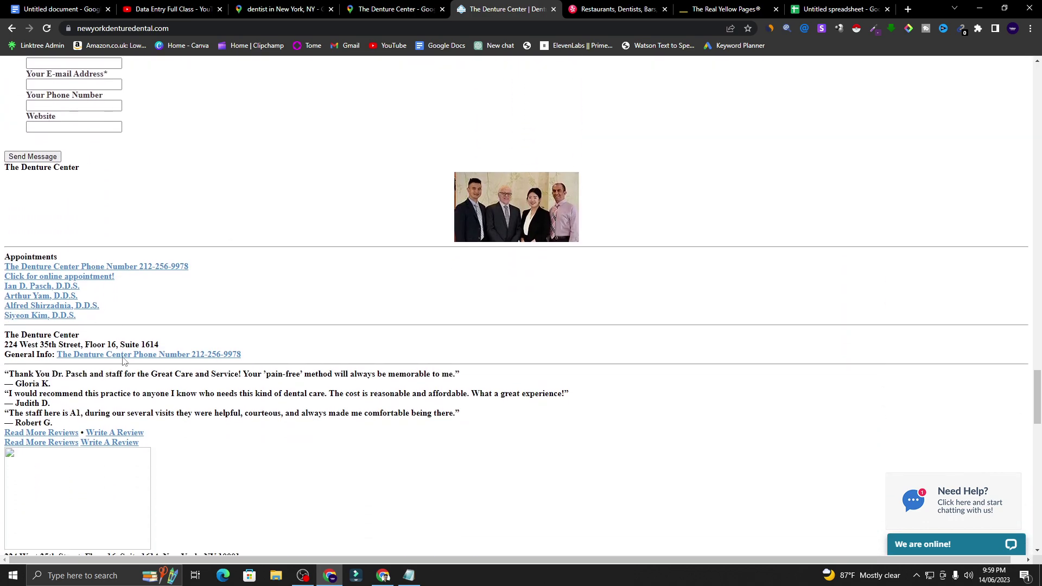
pyautogui.scroll(-4, 77, 364)
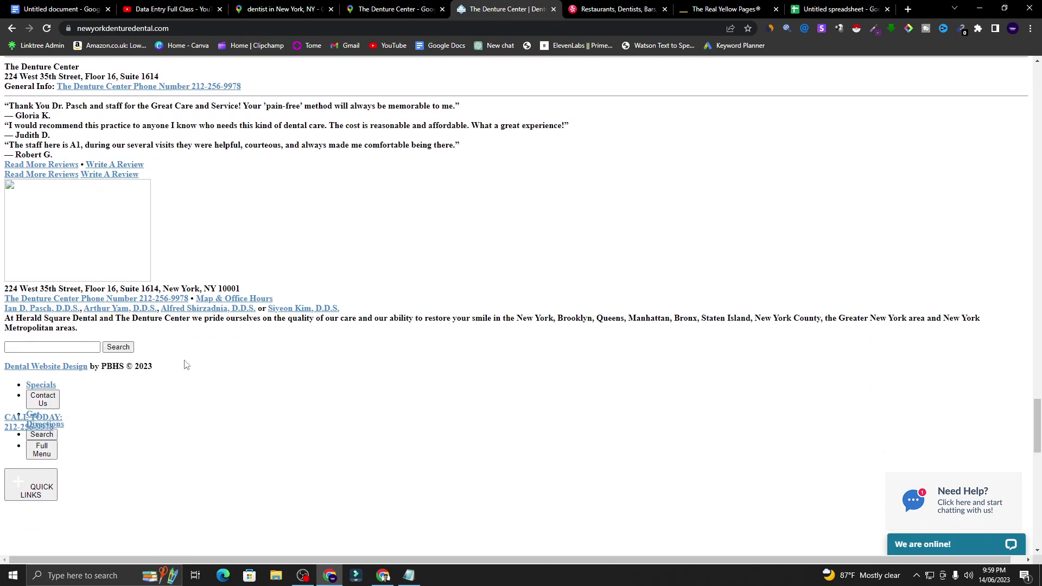
pyautogui.scroll(-10, 184, 364)
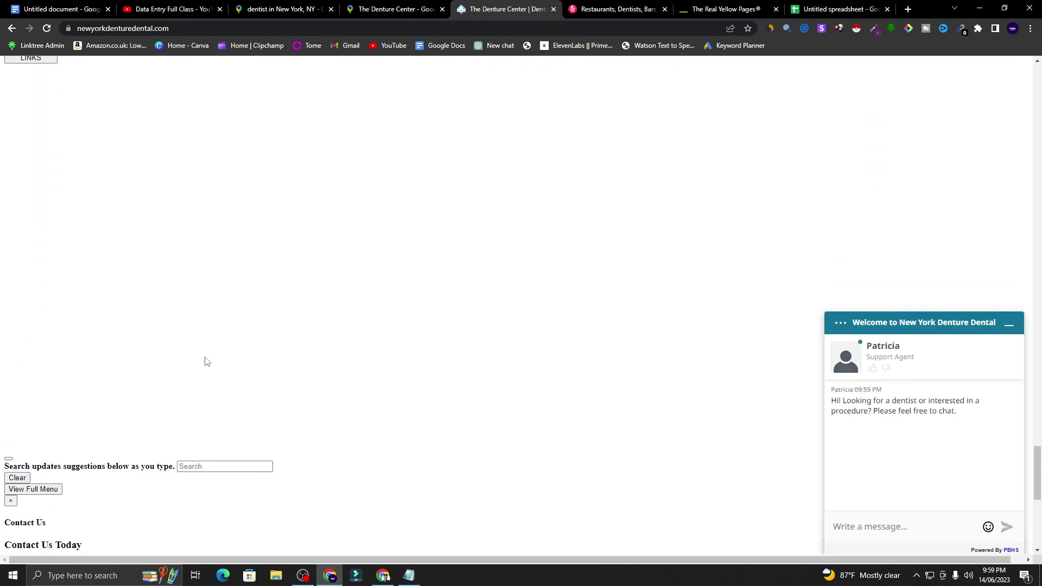
pyautogui.scroll(-5, 206, 361)
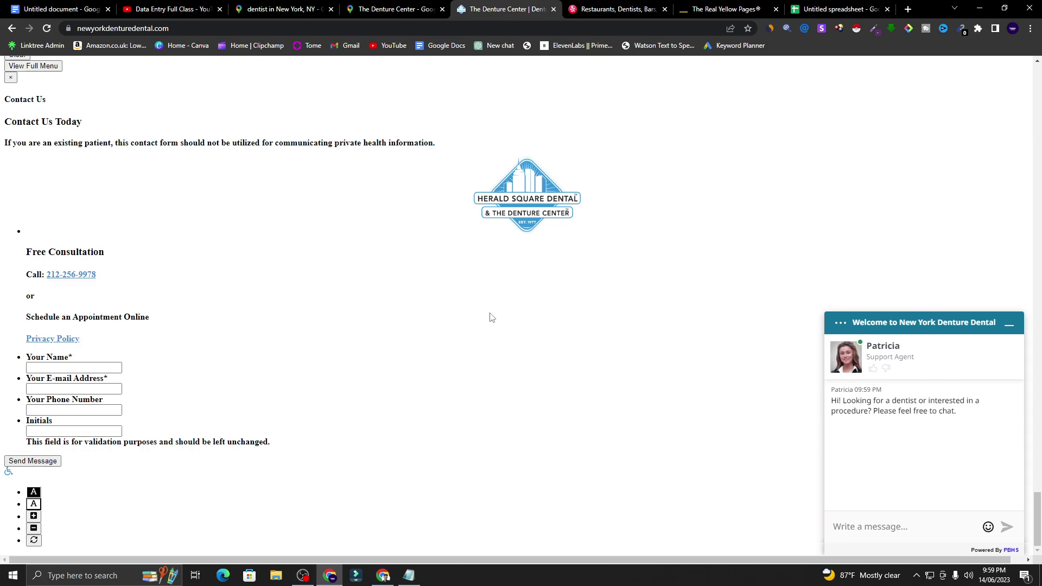
pyautogui.scroll(20, 482, 327)
pyautogui.scroll(20, 510, 218)
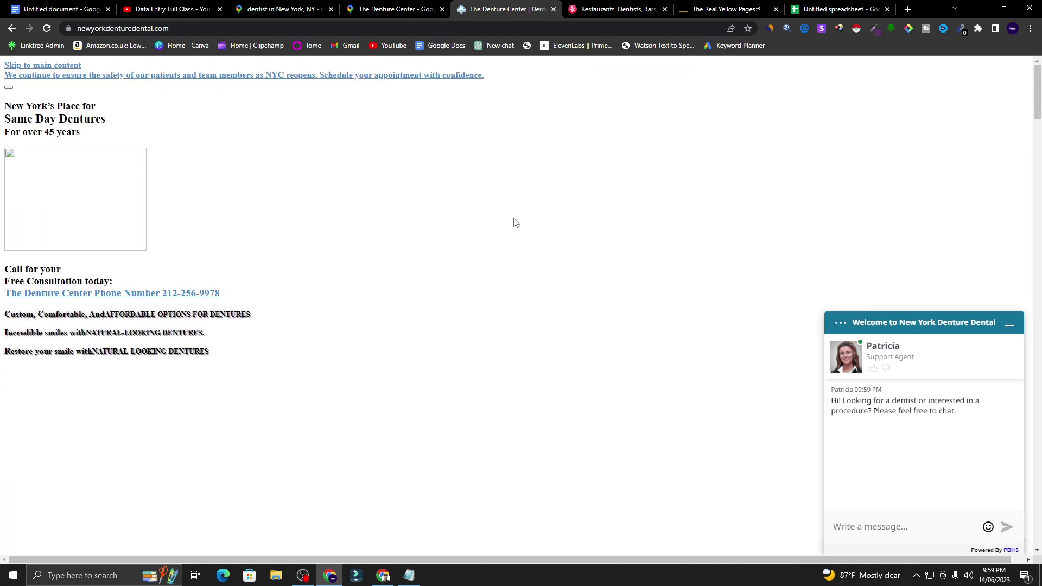
# - In a new tab, search Google for 'web store' and open the Chrome Web Store
pyautogui.click(910, 9)
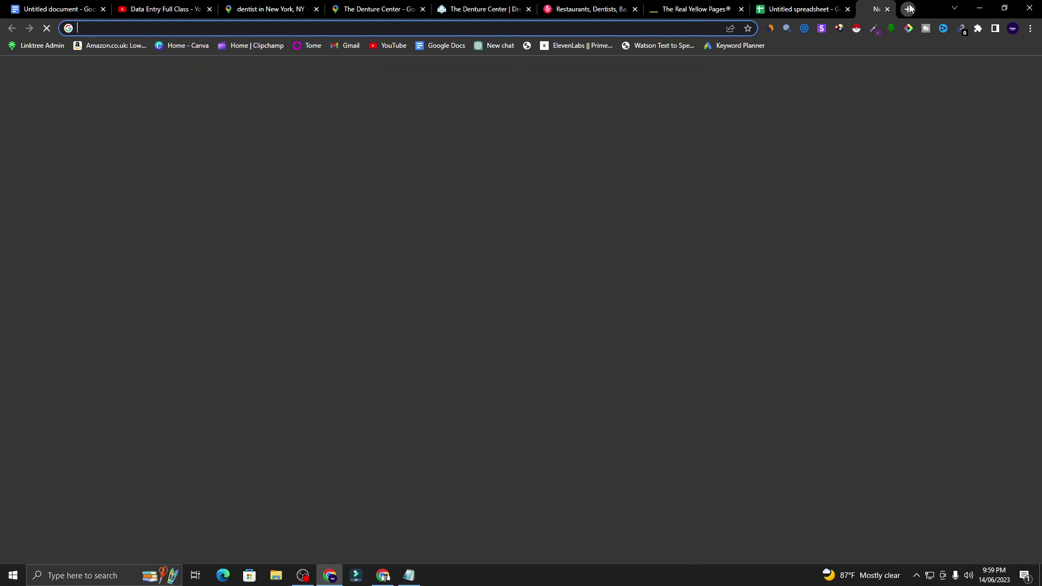
pyautogui.click(499, 229)
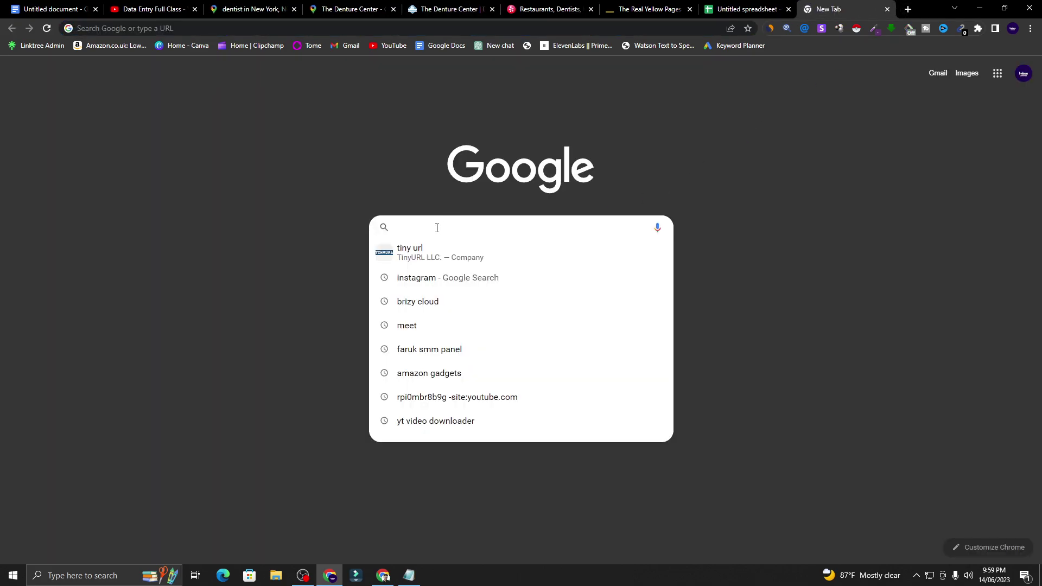
pyautogui.write('web s')
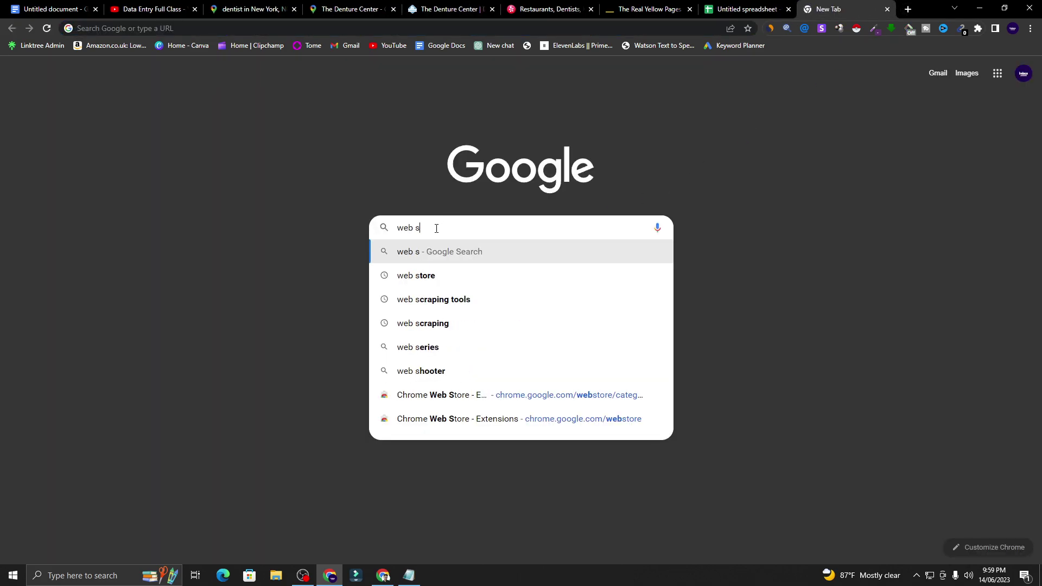
pyautogui.click(416, 275)
pyautogui.click(943, 151)
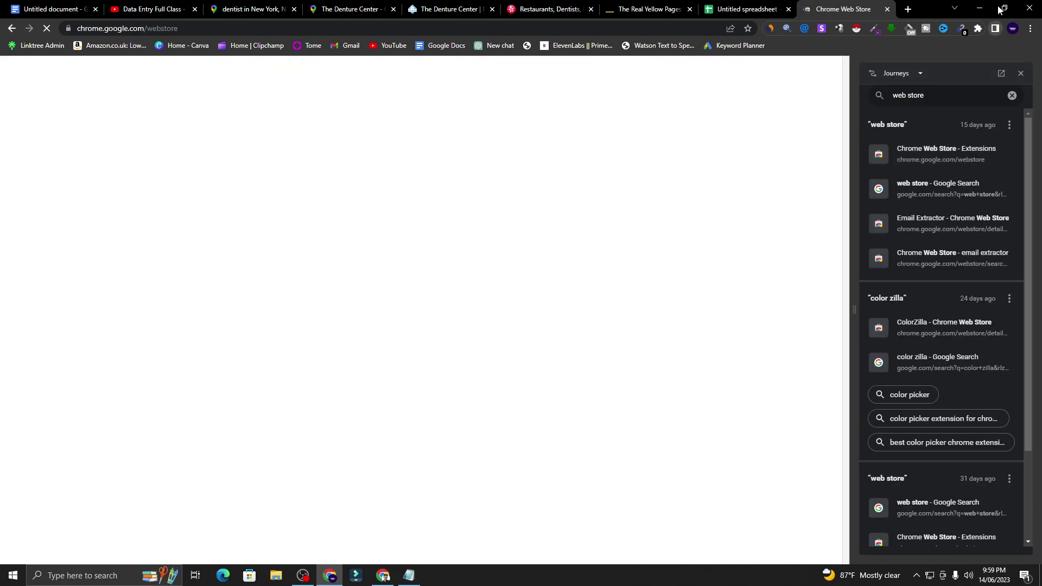
# - Search the store for 'email extractor' and open the Email Extractor extension's page
pyautogui.click(173, 112)
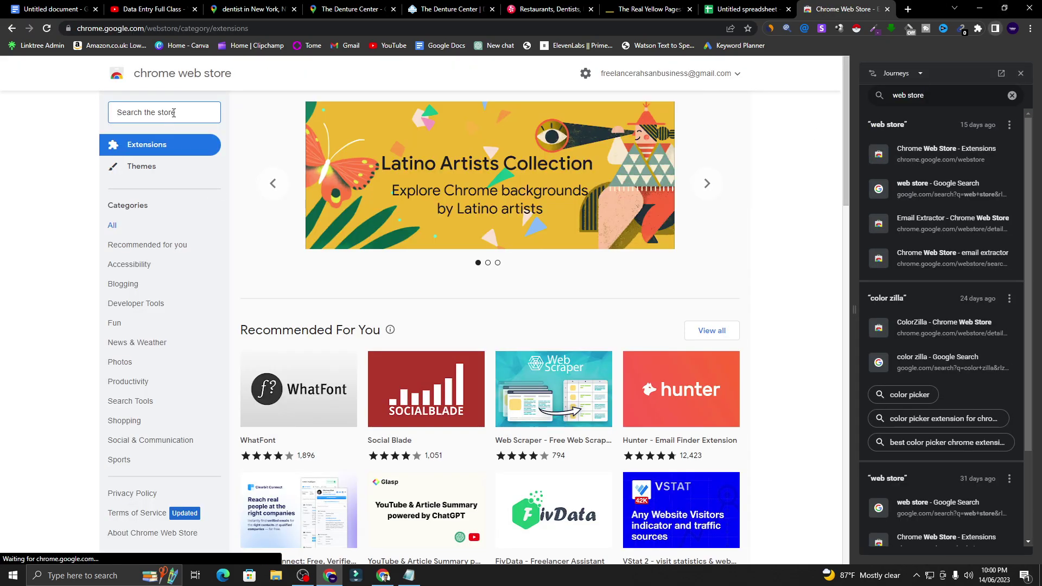
pyautogui.write('email extractor')
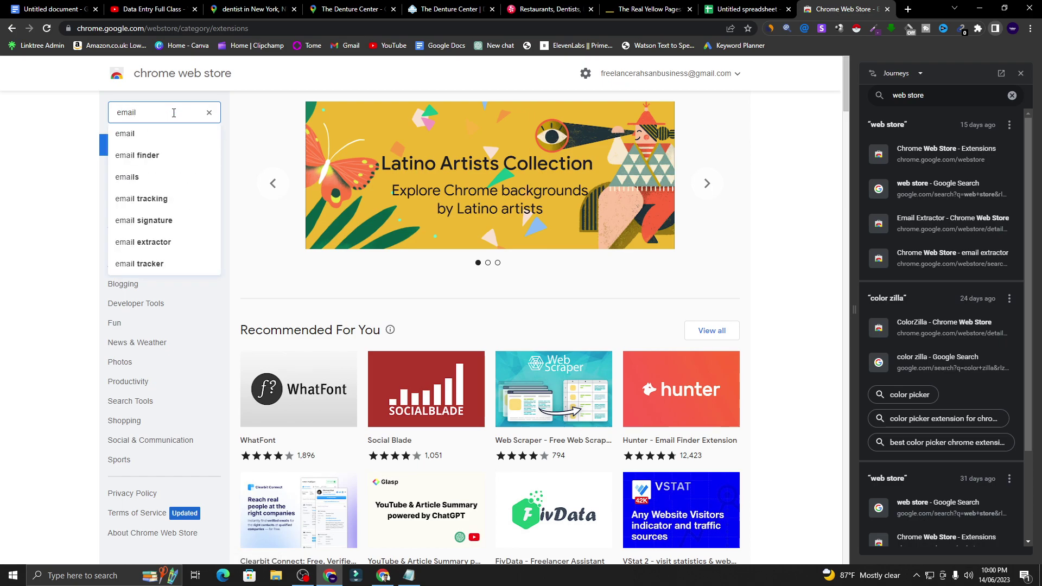
pyautogui.click(171, 242)
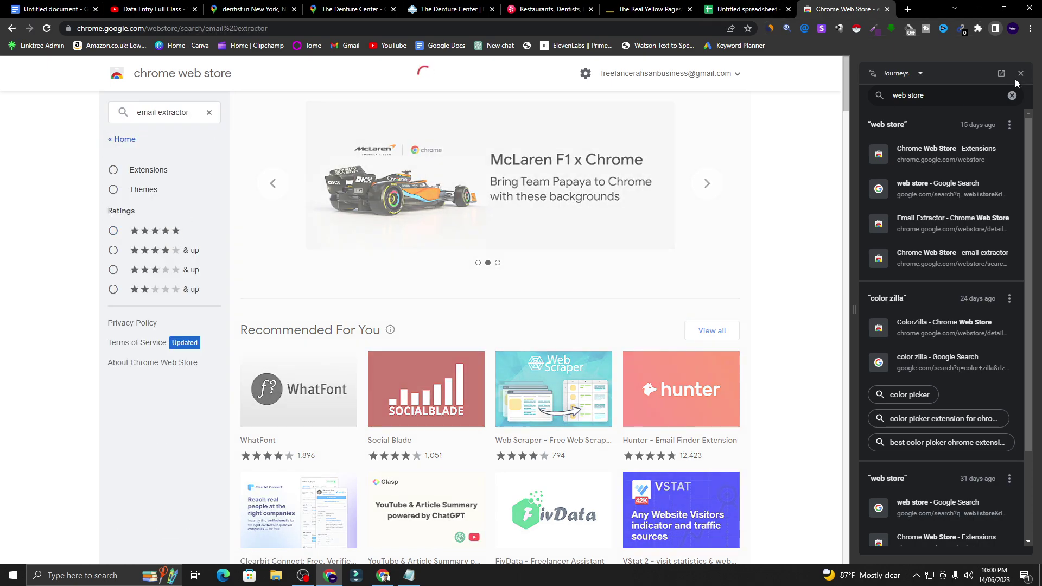
pyautogui.click(1022, 74)
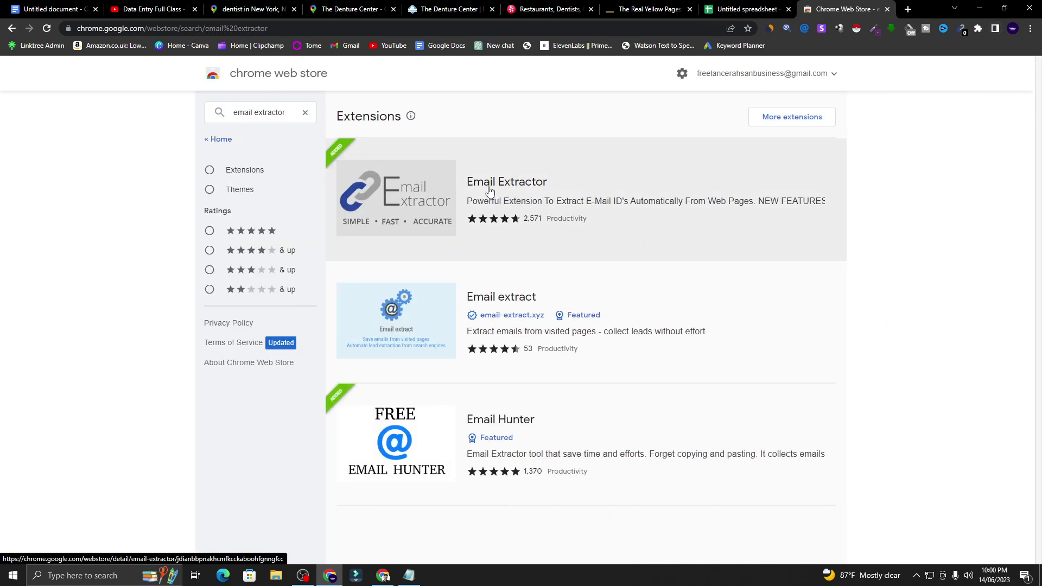
pyautogui.click(551, 201)
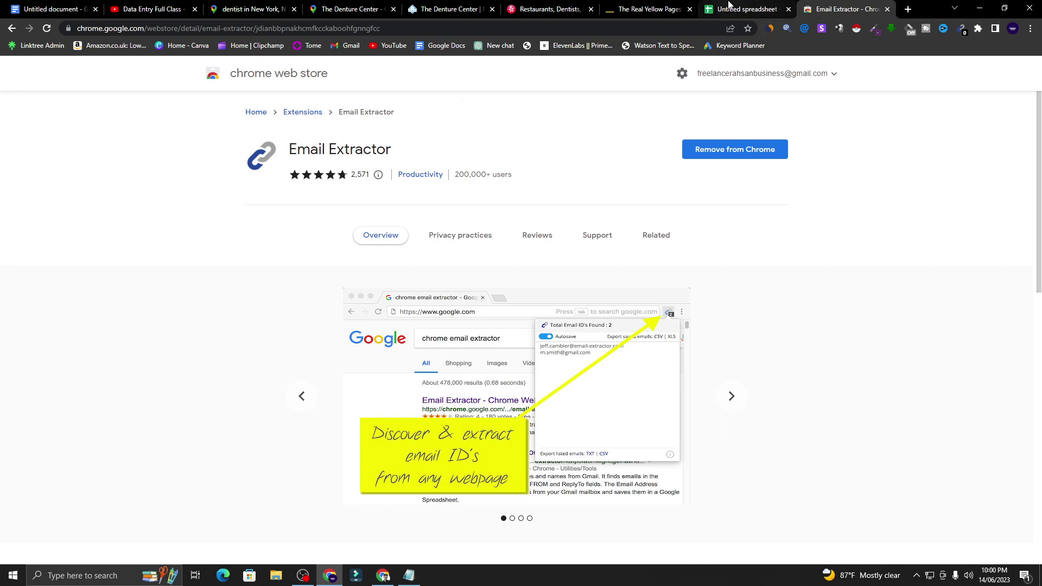
pyautogui.click(437, 6)
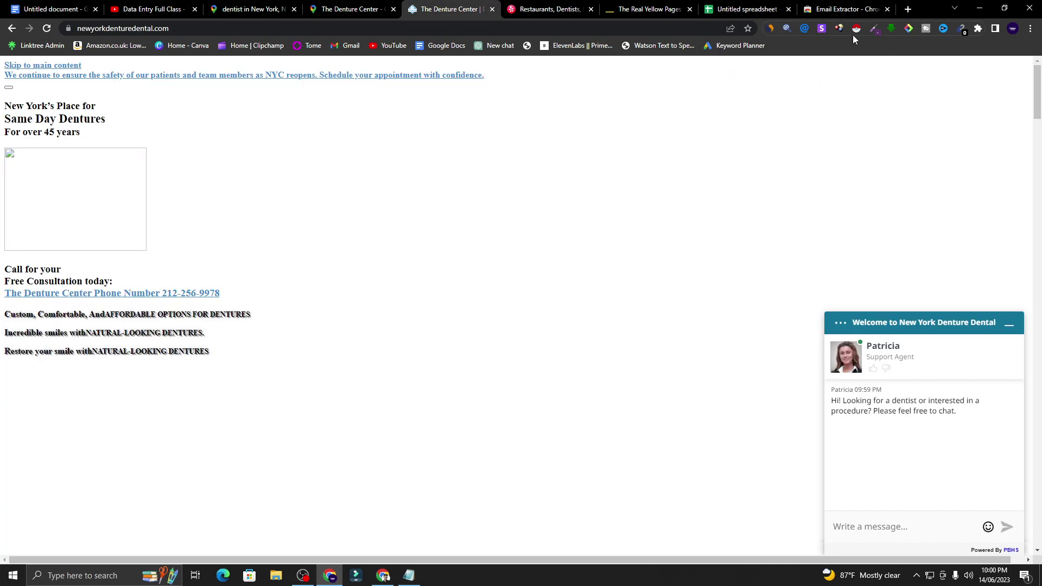
# - Run the email finder on The Denture Center's domain and select the found address
pyautogui.click(788, 27)
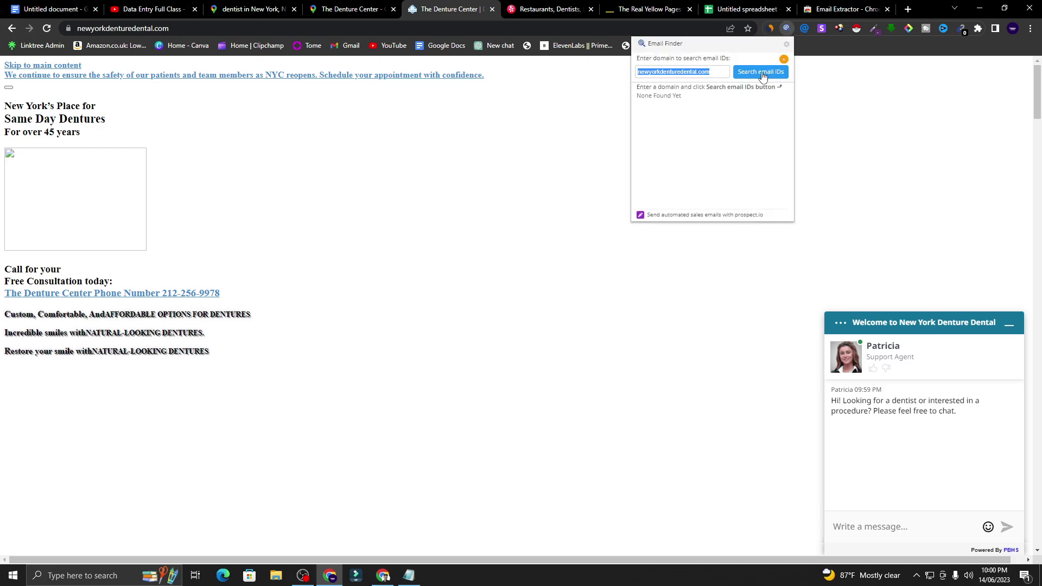
pyautogui.click(763, 73)
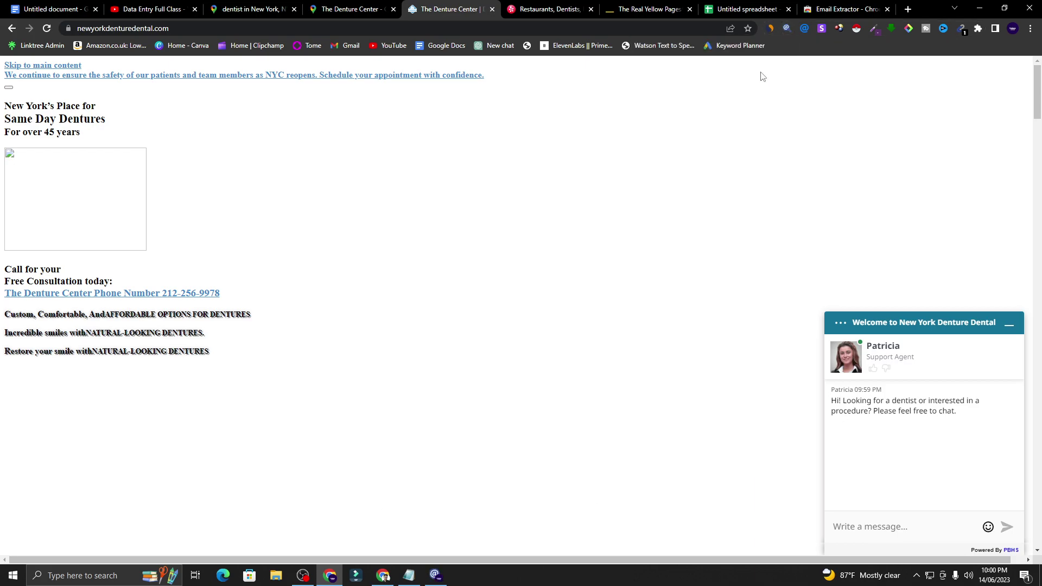
pyautogui.click(786, 27)
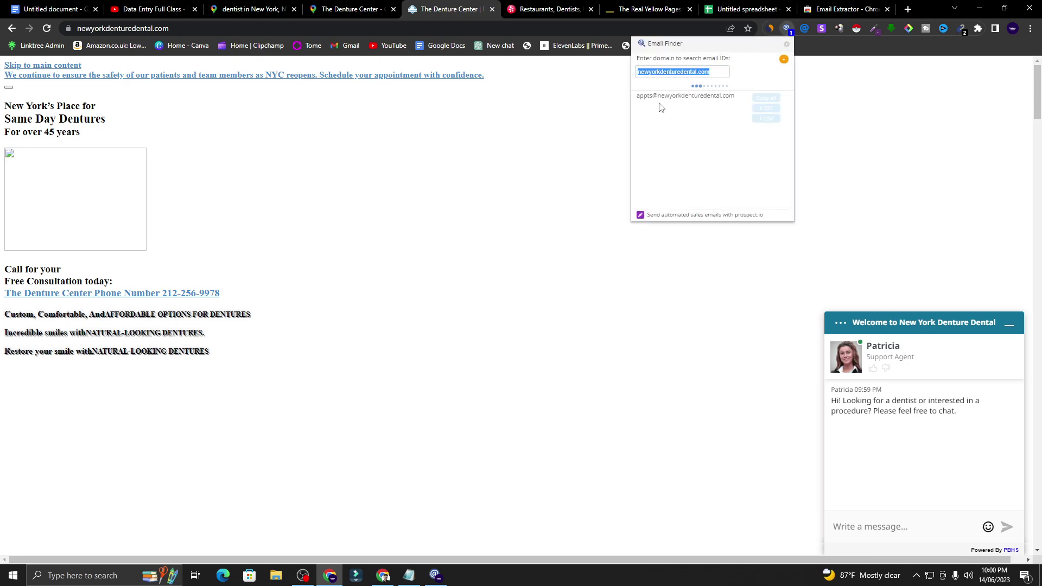
pyautogui.tripleClick(714, 97)
pyautogui.tripleClick(737, 97)
pyautogui.moveTo(736, 100); pyautogui.dragTo(631, 106)
pyautogui.click(805, 29)
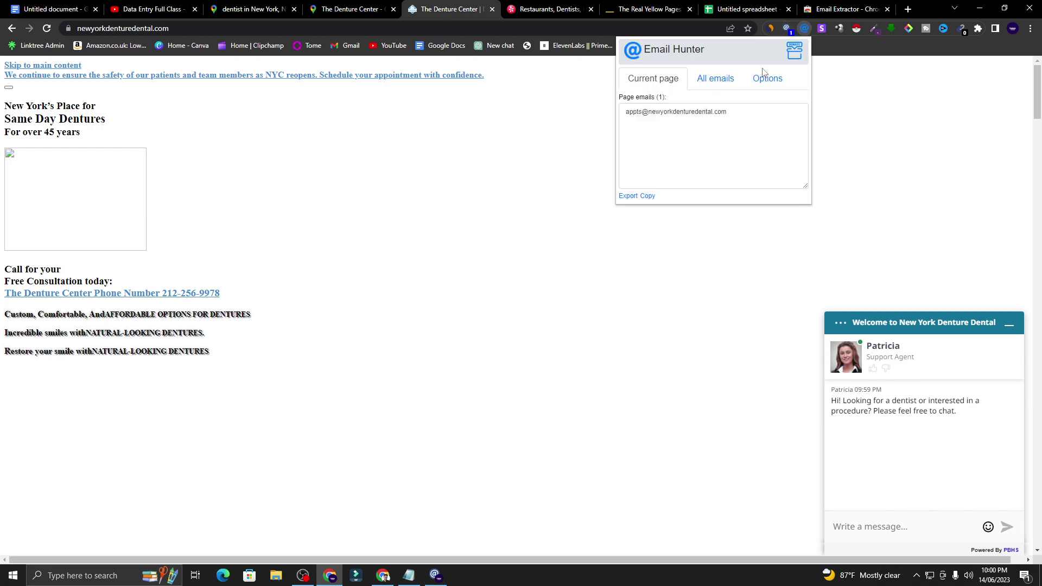
pyautogui.tripleClick(717, 116)
pyautogui.rightClick(716, 115)
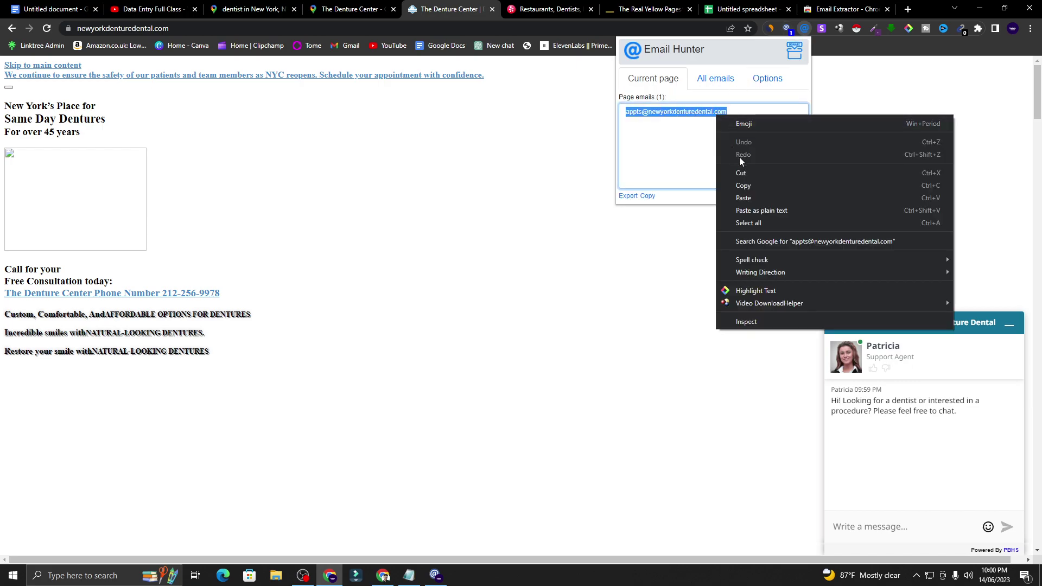
pyautogui.click(744, 184)
pyautogui.click(568, 170)
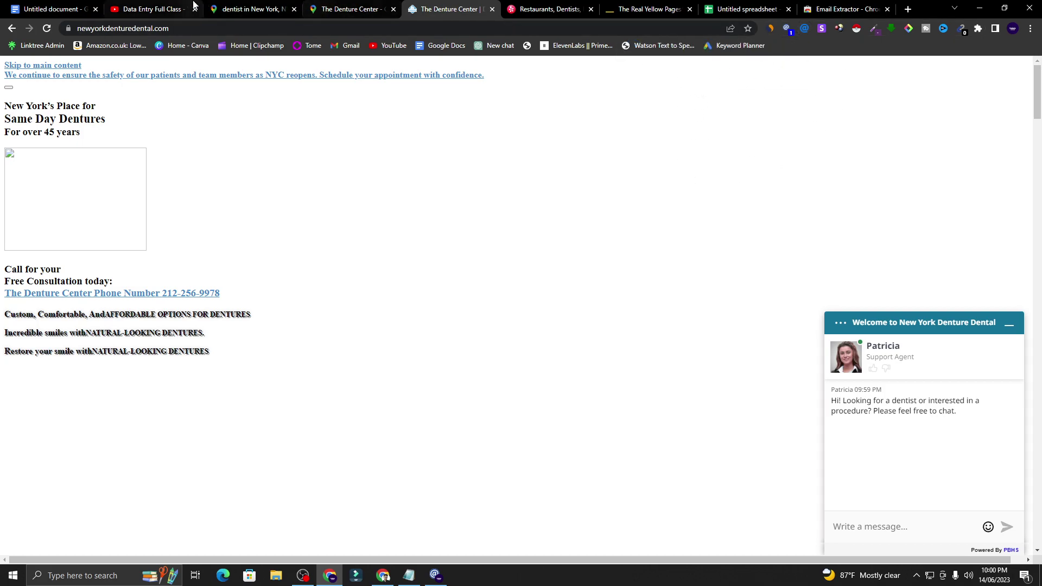
pyautogui.click(758, 6)
pyautogui.rightClick(447, 191)
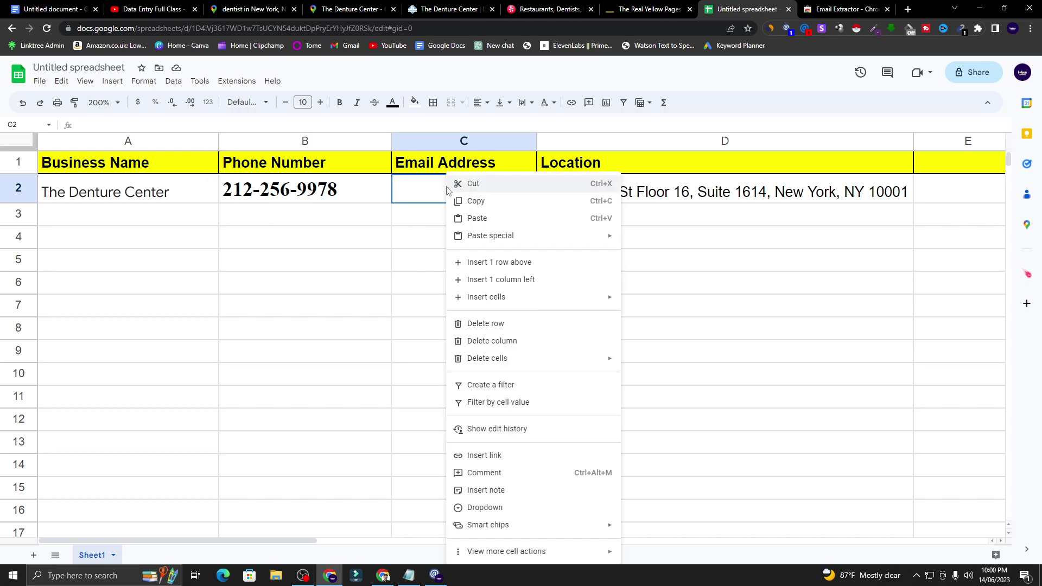
pyautogui.click(484, 218)
pyautogui.click(477, 235)
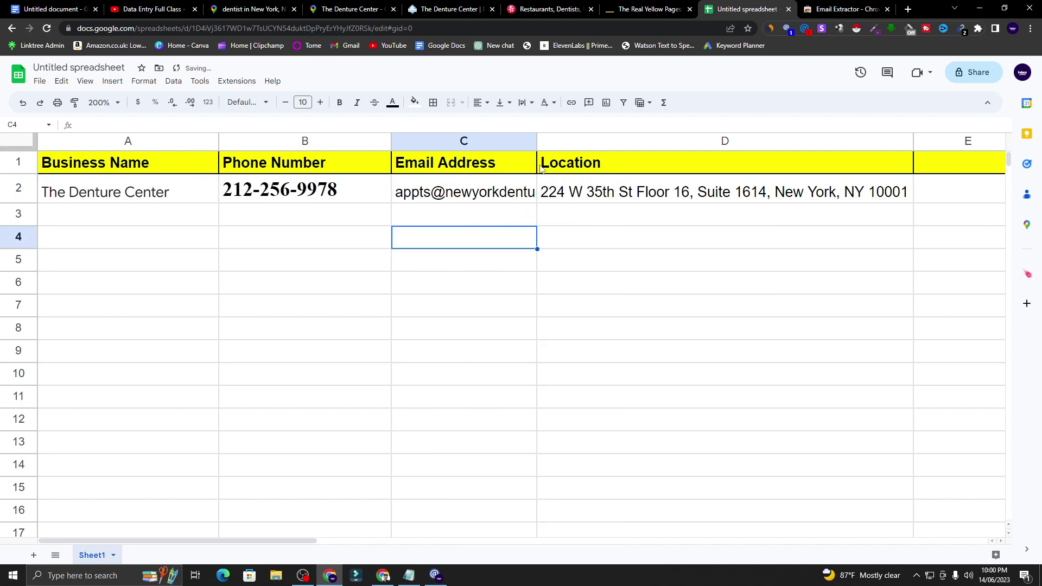
pyautogui.doubleClick(537, 142)
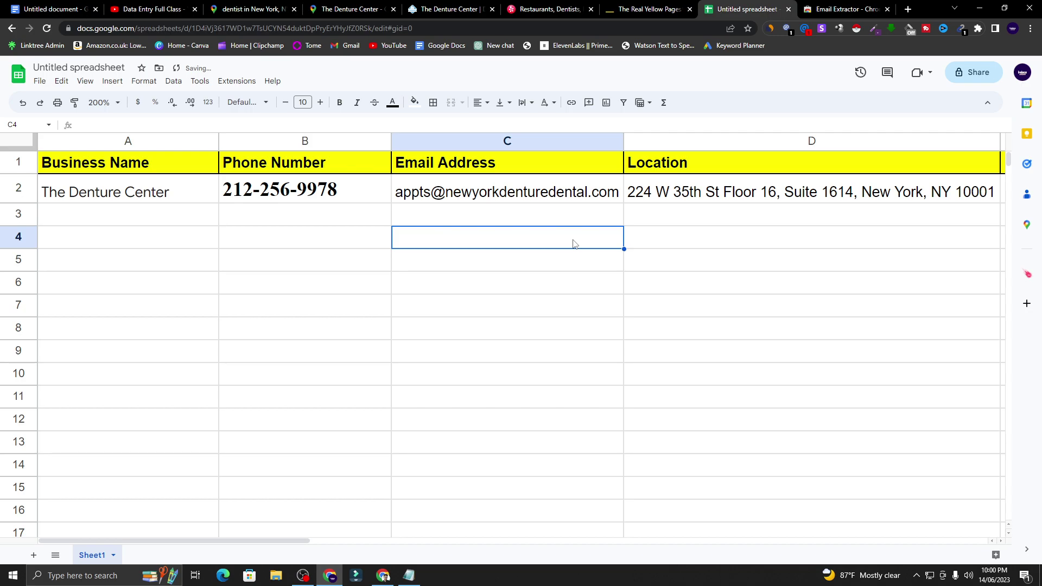
# - Review the pasted email in C2 and the phone number formatting in B2
pyautogui.click(207, 239)
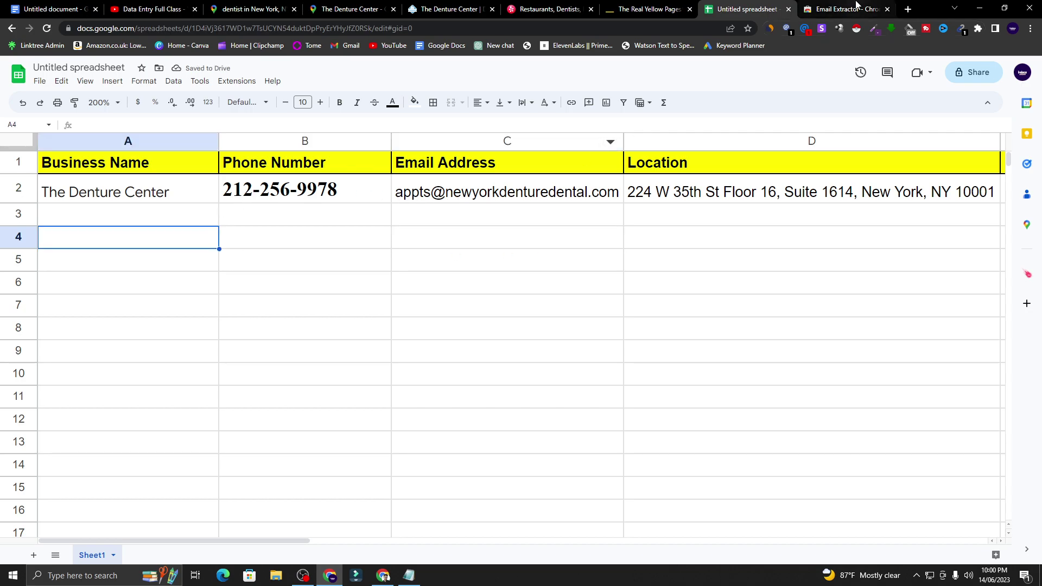
pyautogui.click(481, 198)
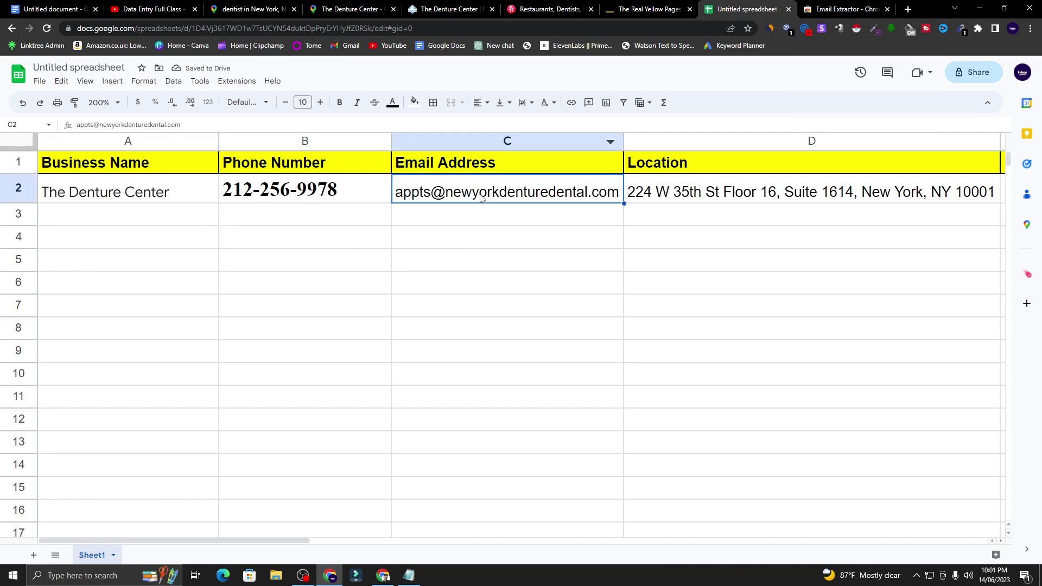
pyautogui.click(493, 224)
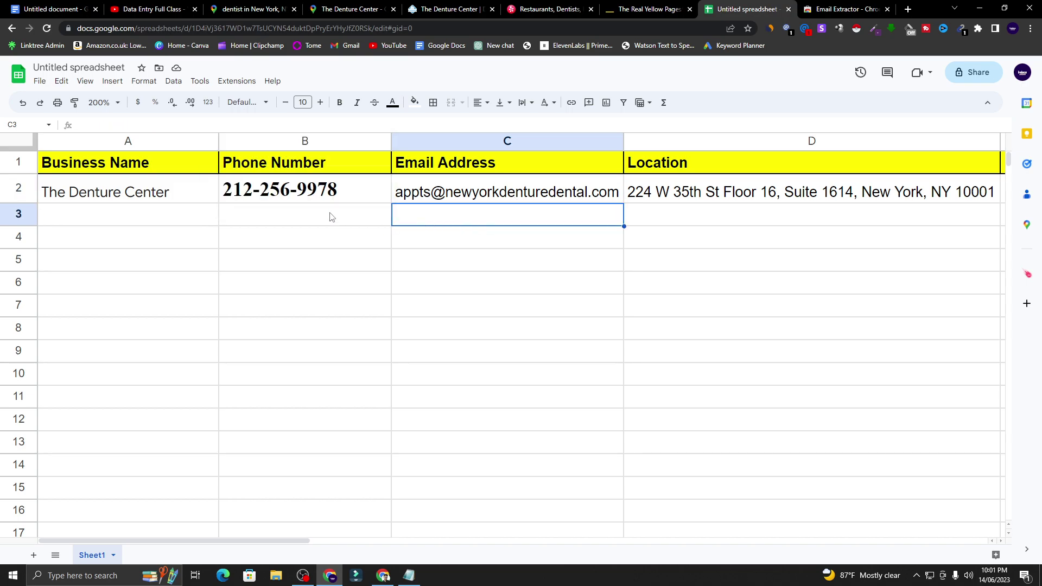
pyautogui.click(326, 191)
pyautogui.click(467, 195)
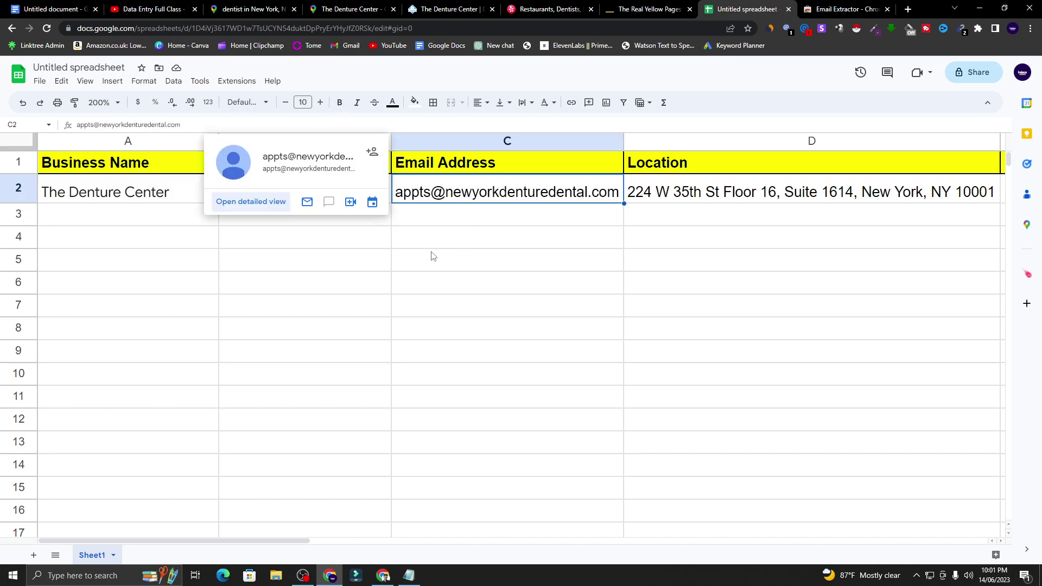
pyautogui.click(338, 266)
pyautogui.click(312, 196)
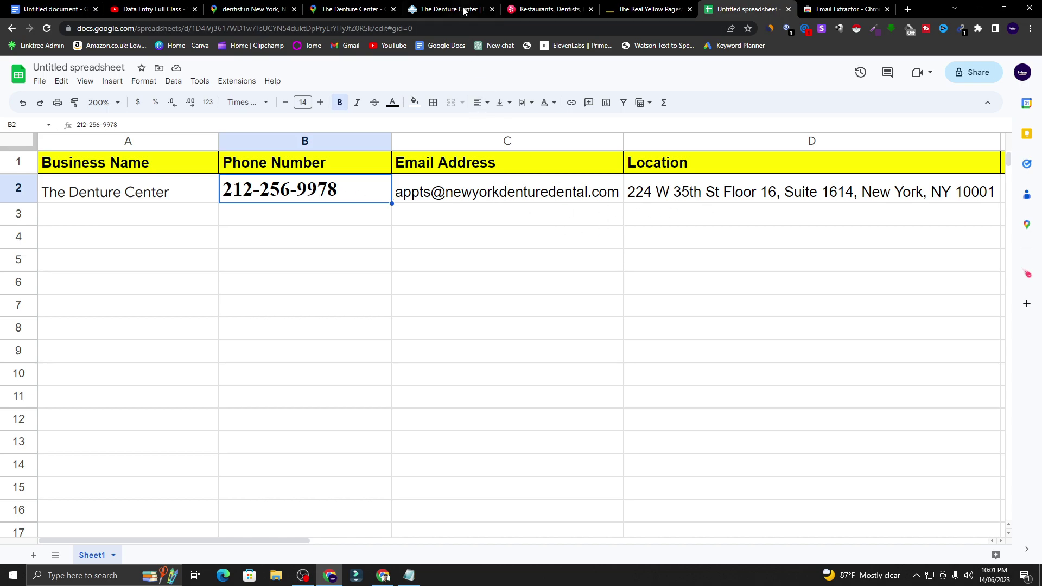
pyautogui.click(347, 10)
pyautogui.scroll(2, 211, 124)
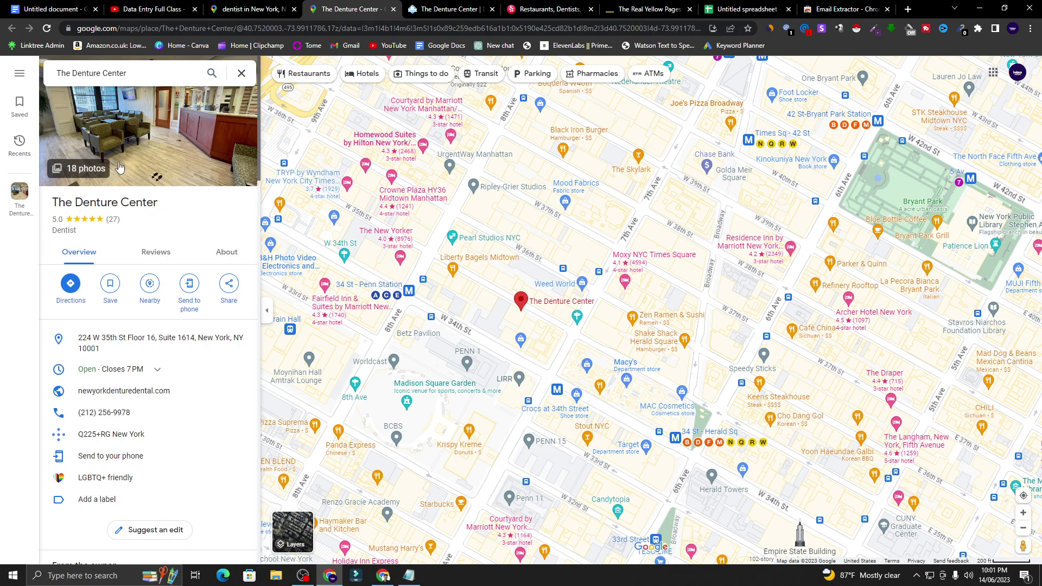
pyautogui.scroll(-2, 179, 369)
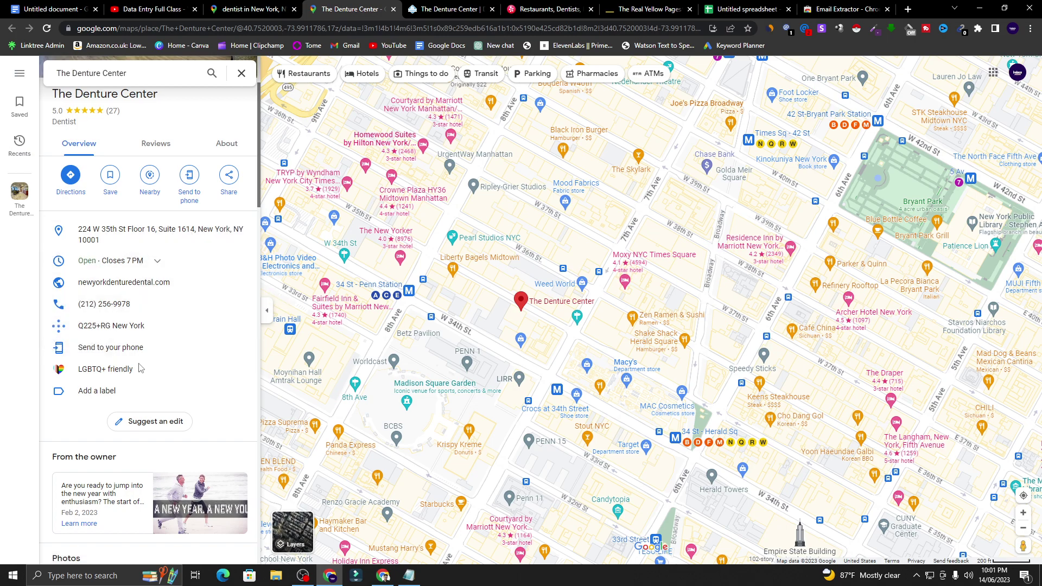
pyautogui.scroll(-4, 170, 374)
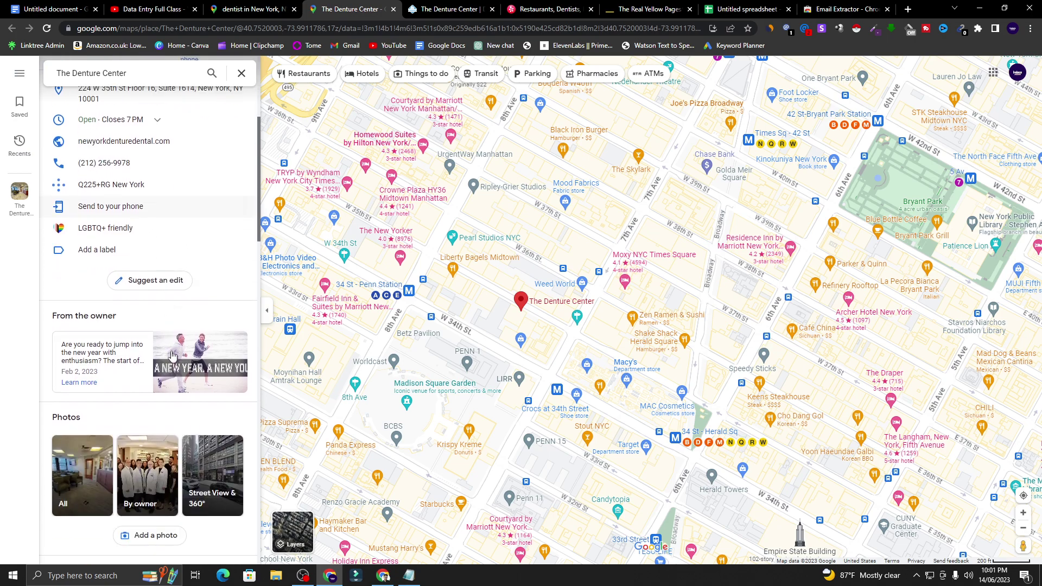
pyautogui.scroll(5, 168, 358)
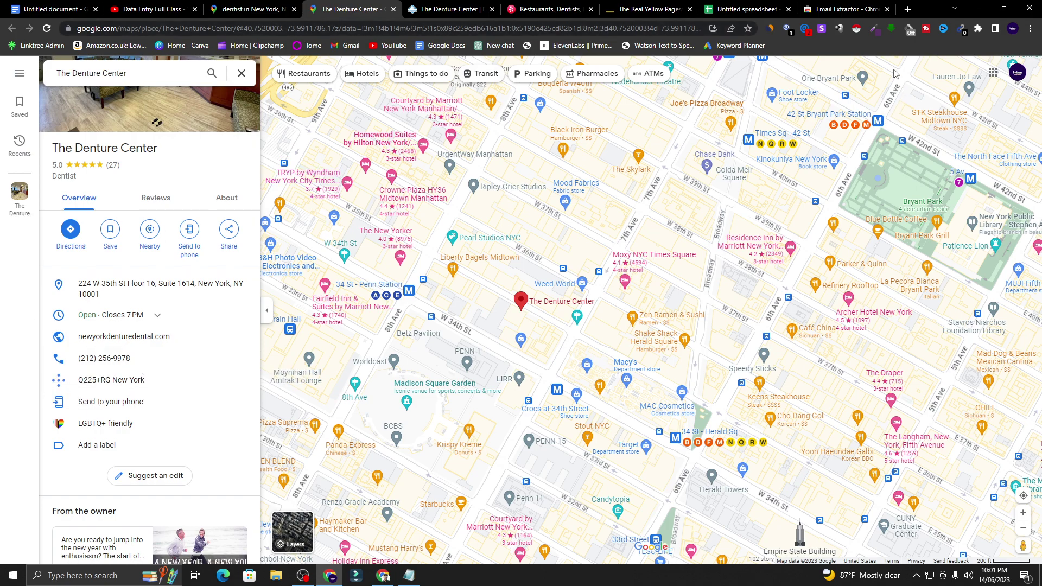
pyautogui.click(805, 29)
pyautogui.moveTo(684, 122); pyautogui.dragTo(615, 132)
pyautogui.click(632, 122)
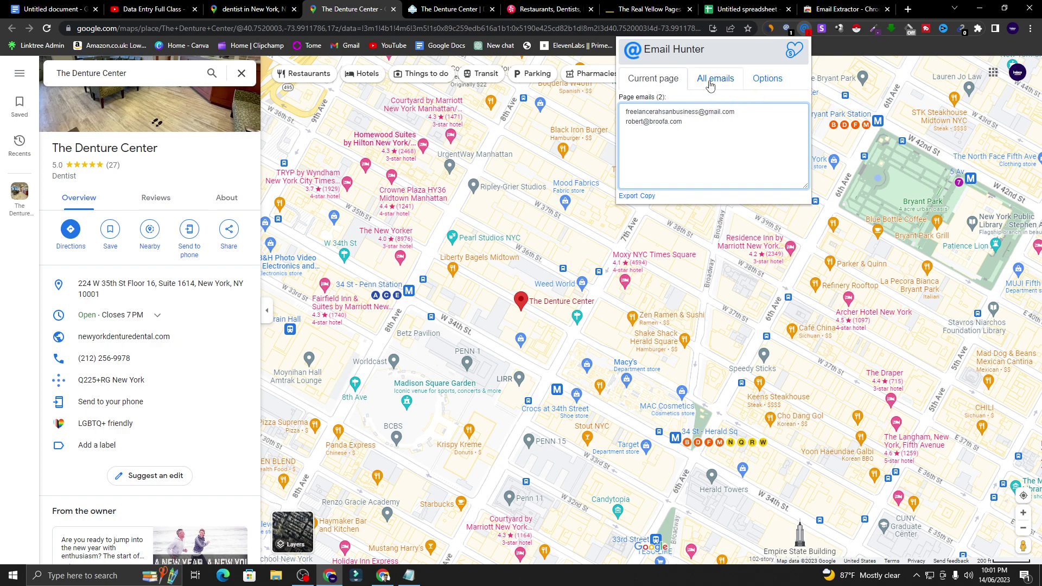
pyautogui.click(844, 63)
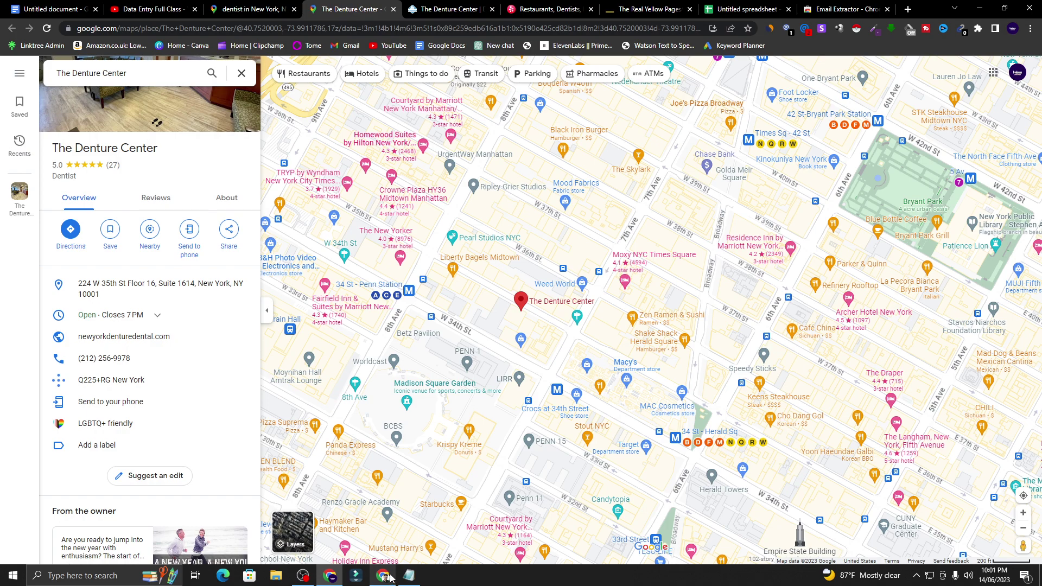
pyautogui.click(773, 5)
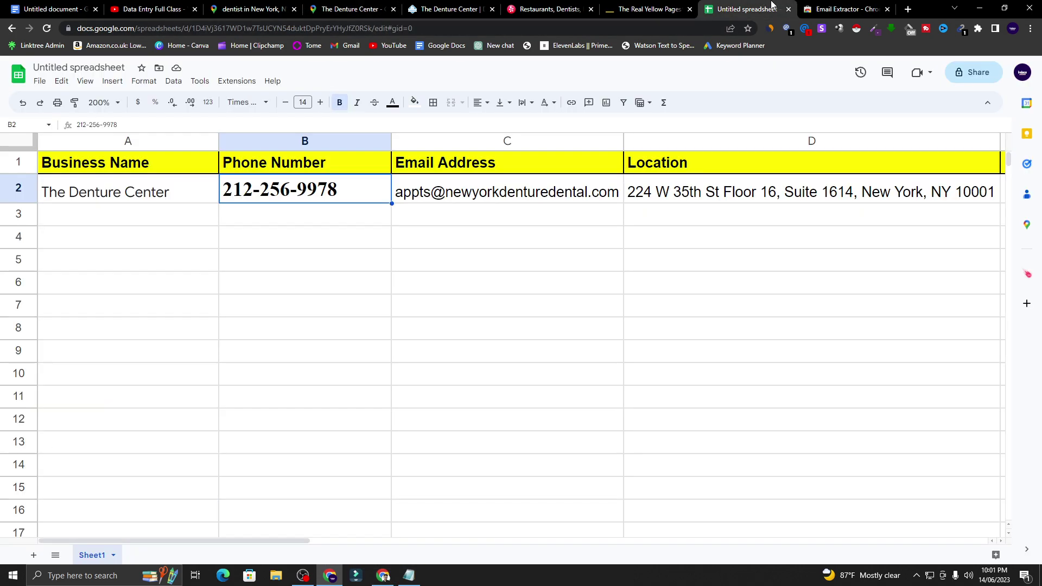
# - Select empty cell A3, then close both Maps tabs and The Denture Center tab
pyautogui.click(117, 192)
pyautogui.click(122, 219)
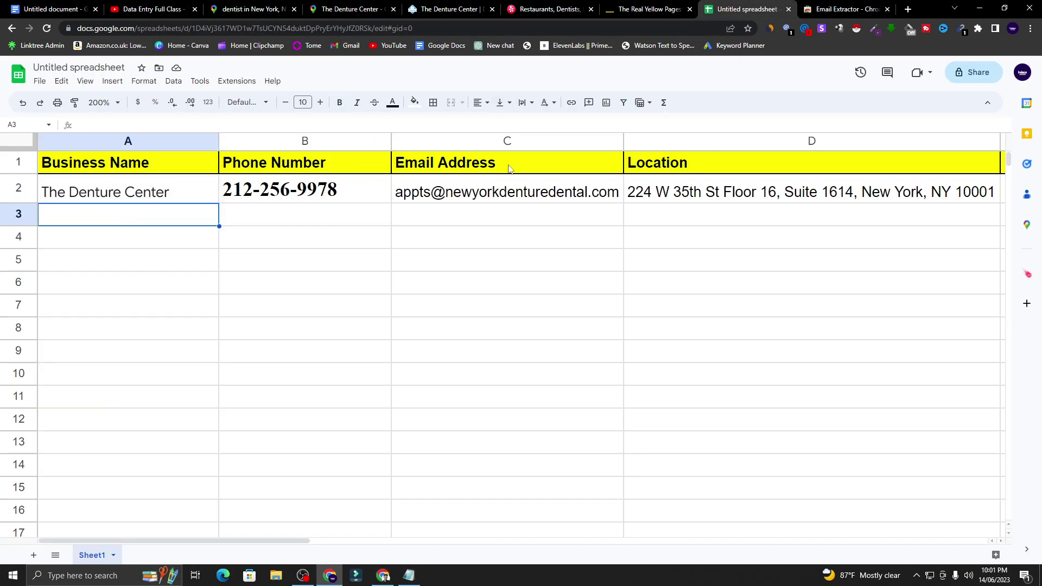
pyautogui.click(250, 7)
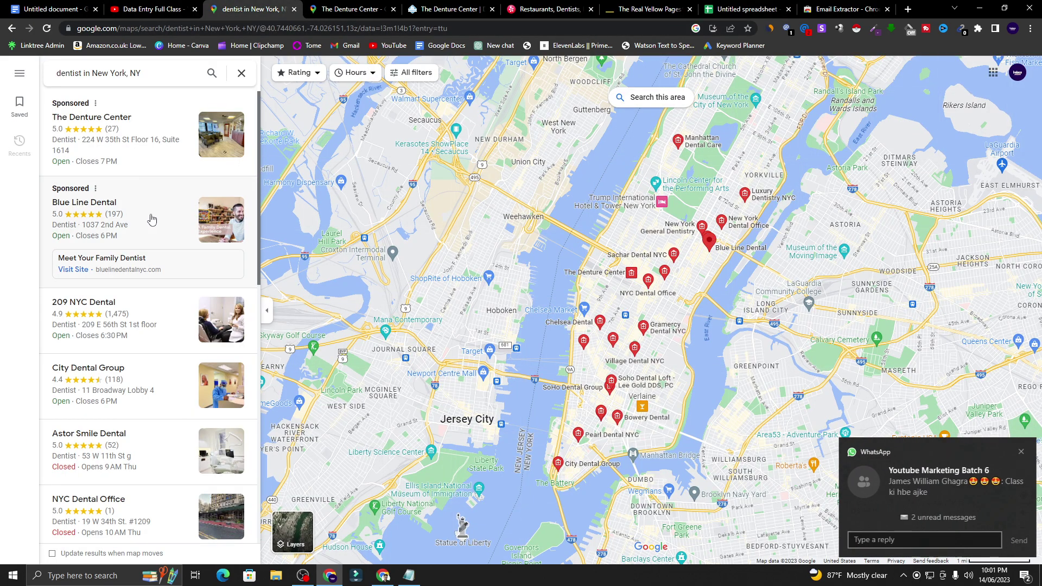
pyautogui.click(1018, 454)
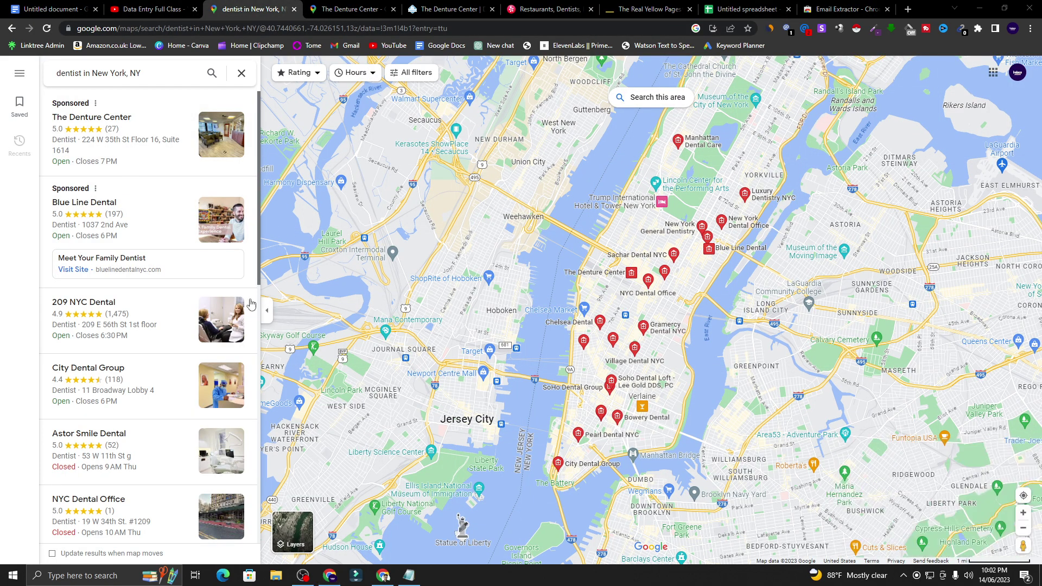
pyautogui.click(294, 10)
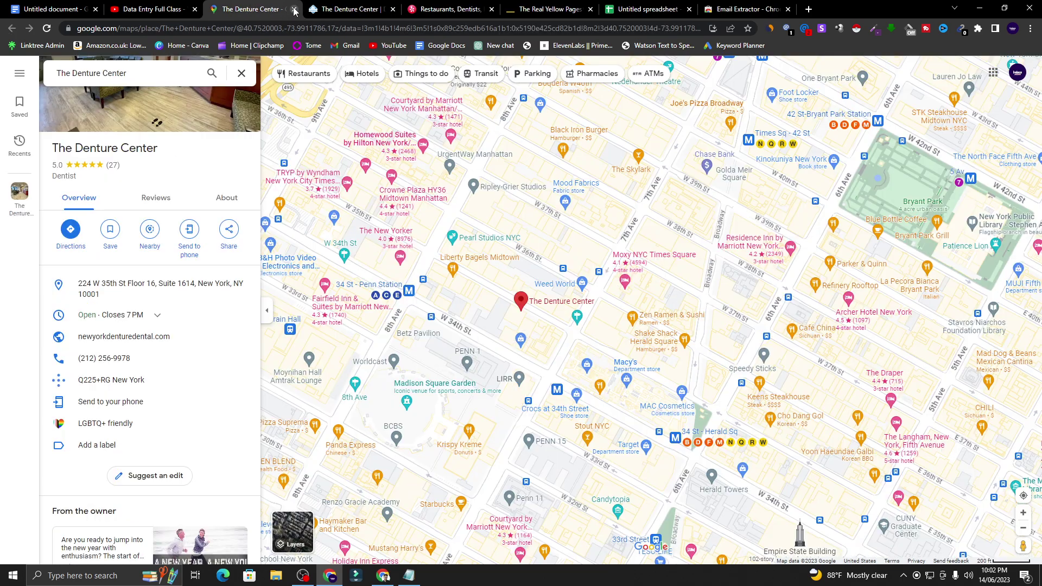
pyautogui.click(294, 9)
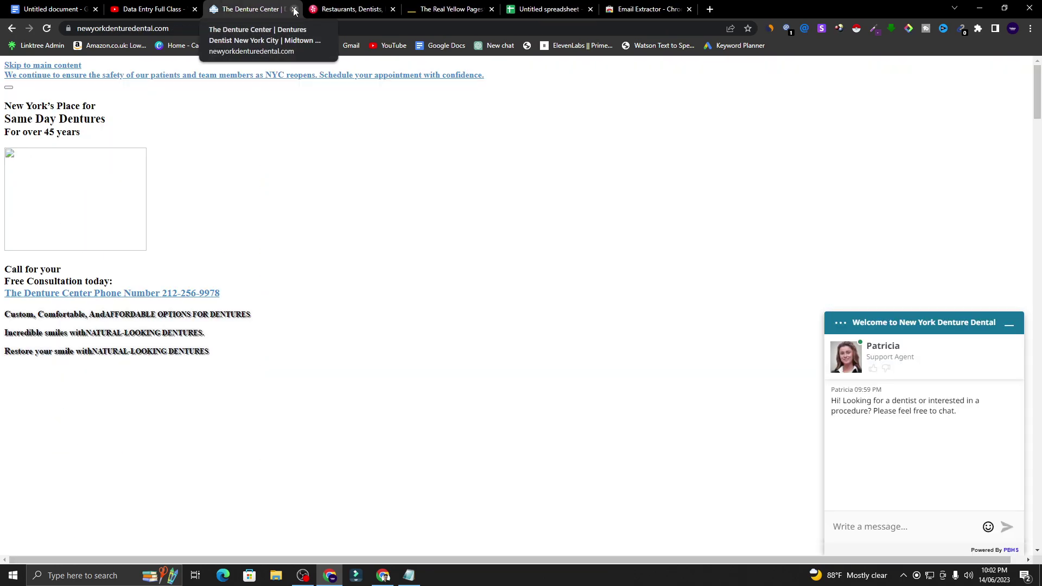
pyautogui.click(294, 9)
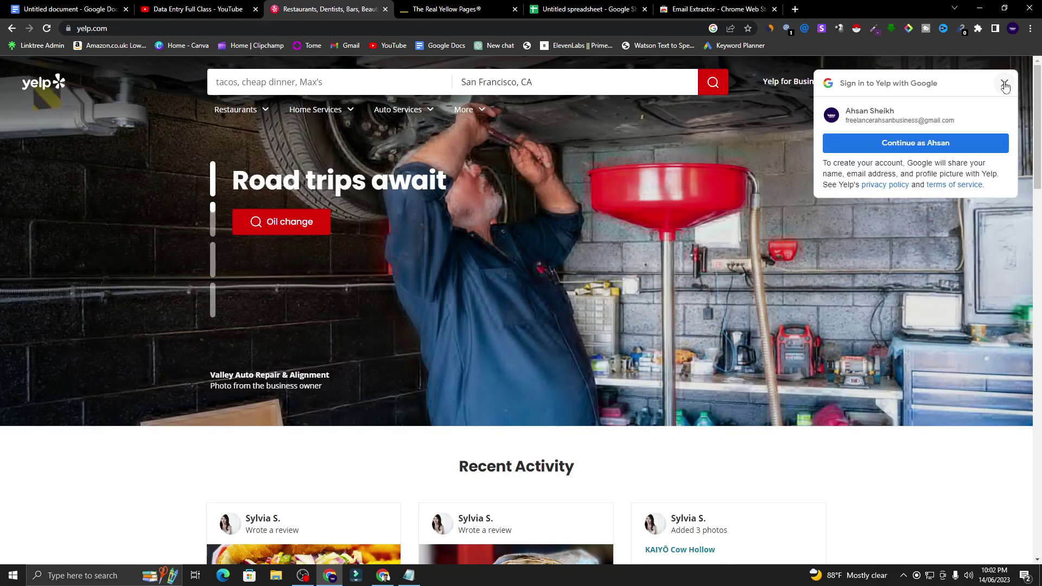
# - Search Yelp for dentists in New York, NY
pyautogui.click(1004, 83)
pyautogui.moveTo(219, 131)
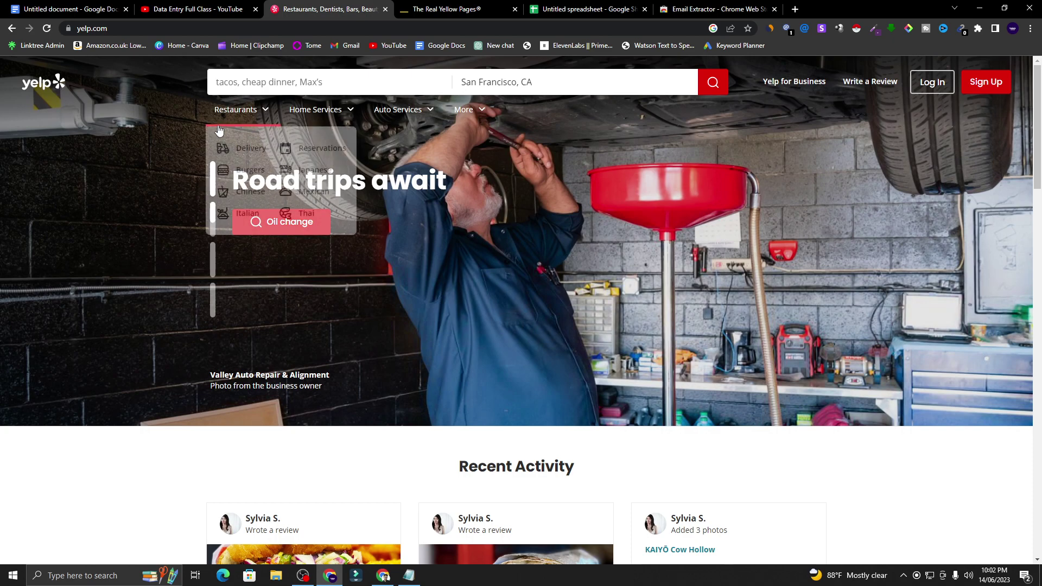
pyautogui.click(306, 79)
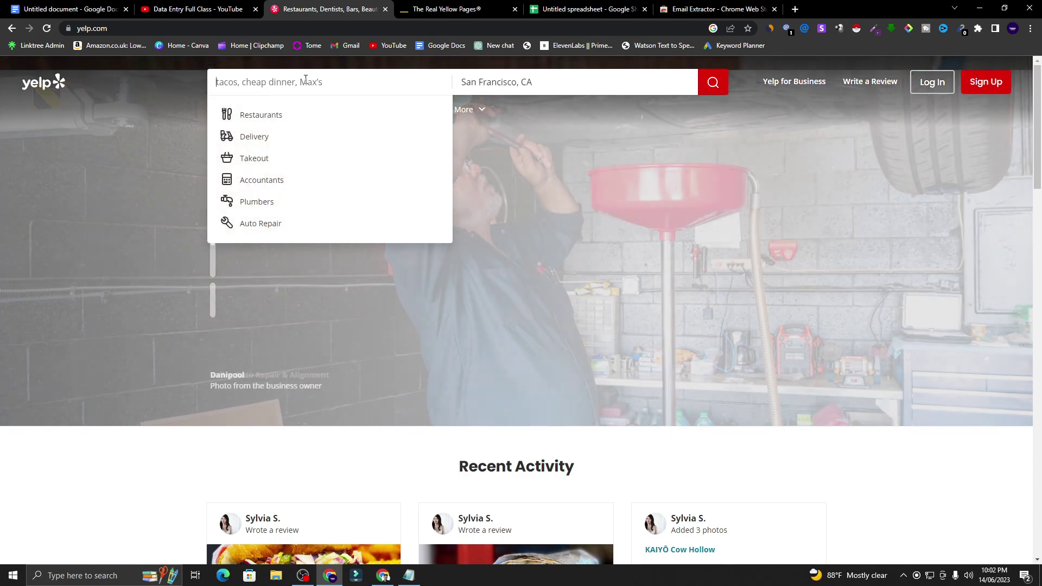
pyautogui.write('n')
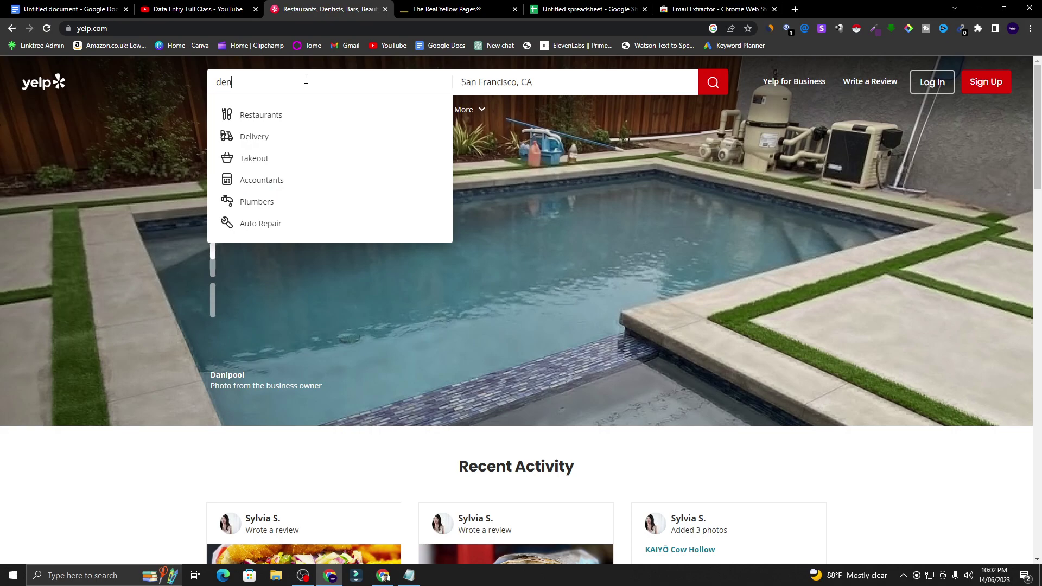
pyautogui.write('tist')
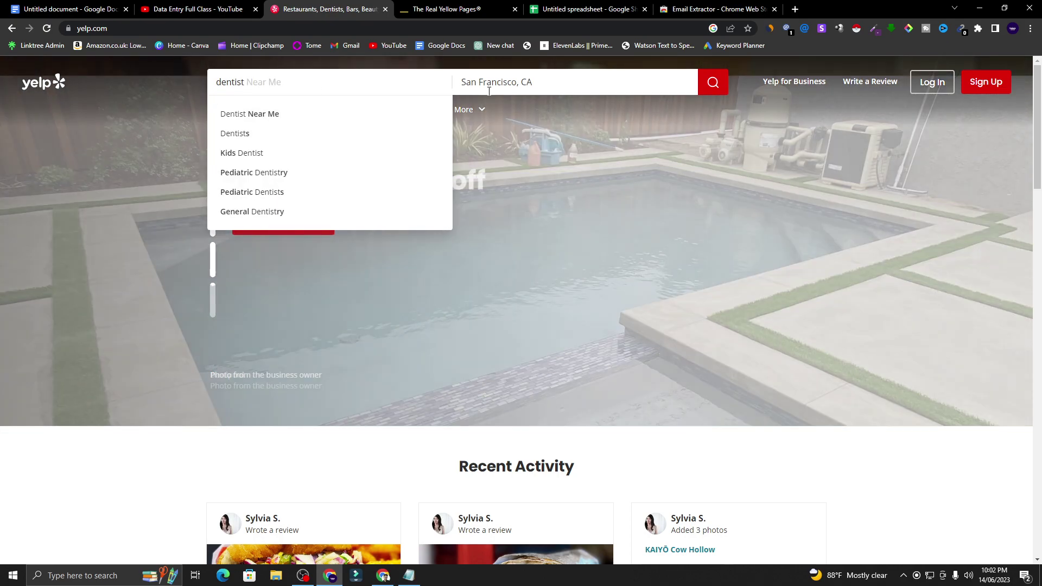
pyautogui.click(529, 82)
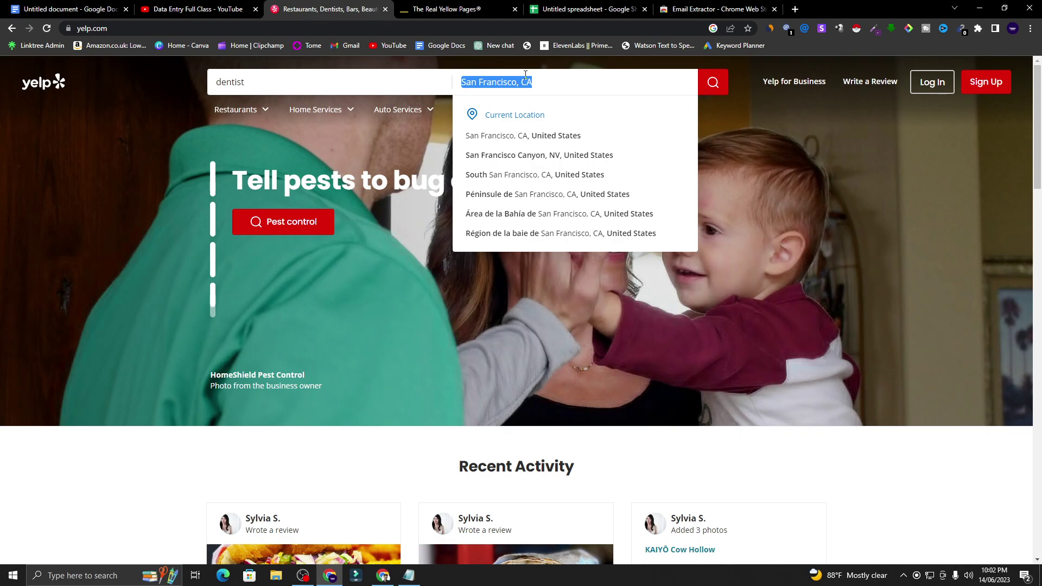
pyautogui.write('new')
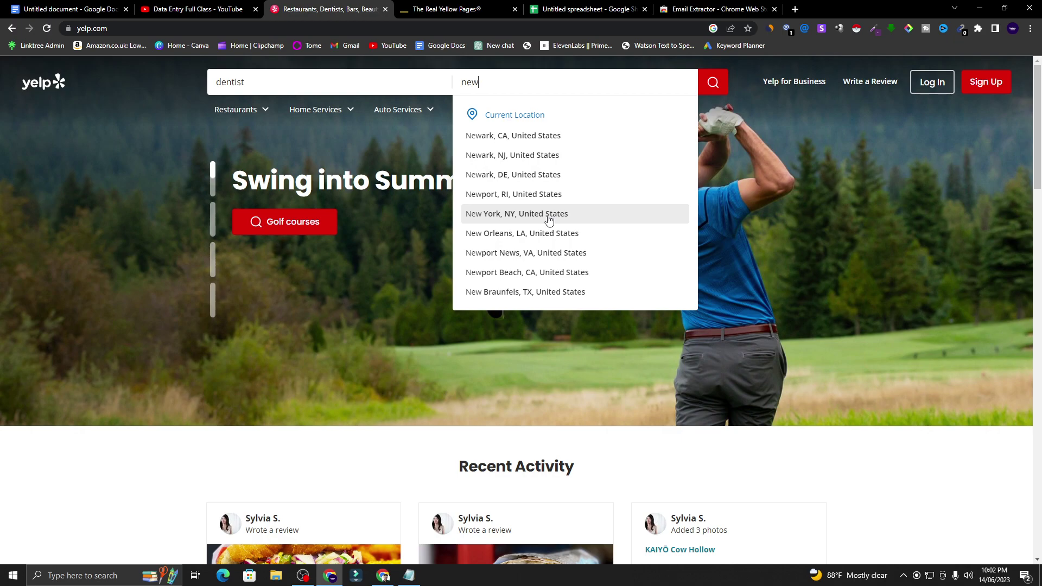
pyautogui.click(548, 213)
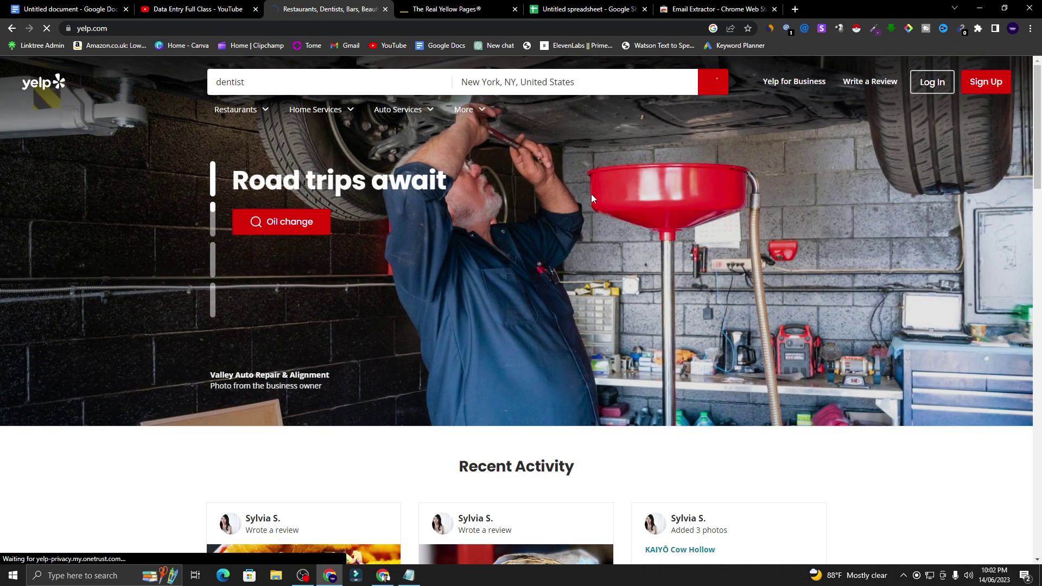
pyautogui.scroll(-5, 654, 141)
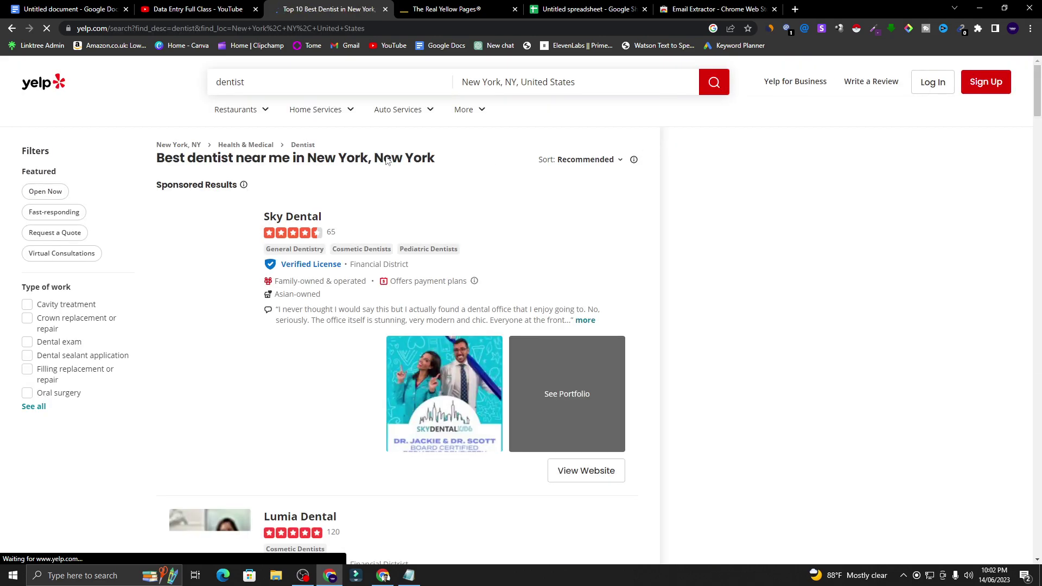
pyautogui.scroll(-7, 373, 176)
pyautogui.scroll(-5, 373, 177)
# - Open Sky Dental's Yelp page in a new tab and select its business name
pyautogui.rightClick(314, 215)
pyautogui.click(361, 221)
pyautogui.click(429, 8)
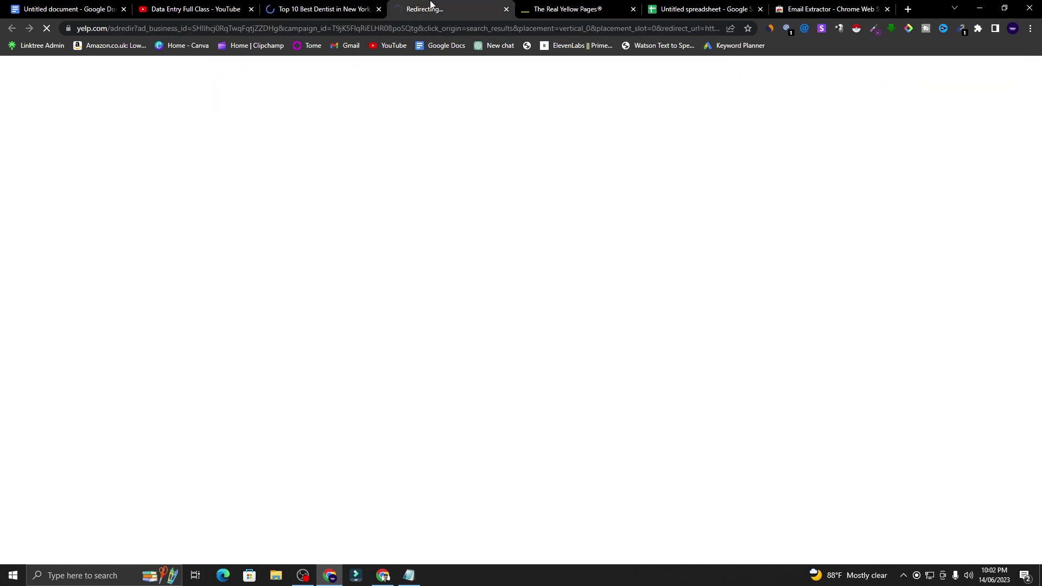
pyautogui.click(335, 8)
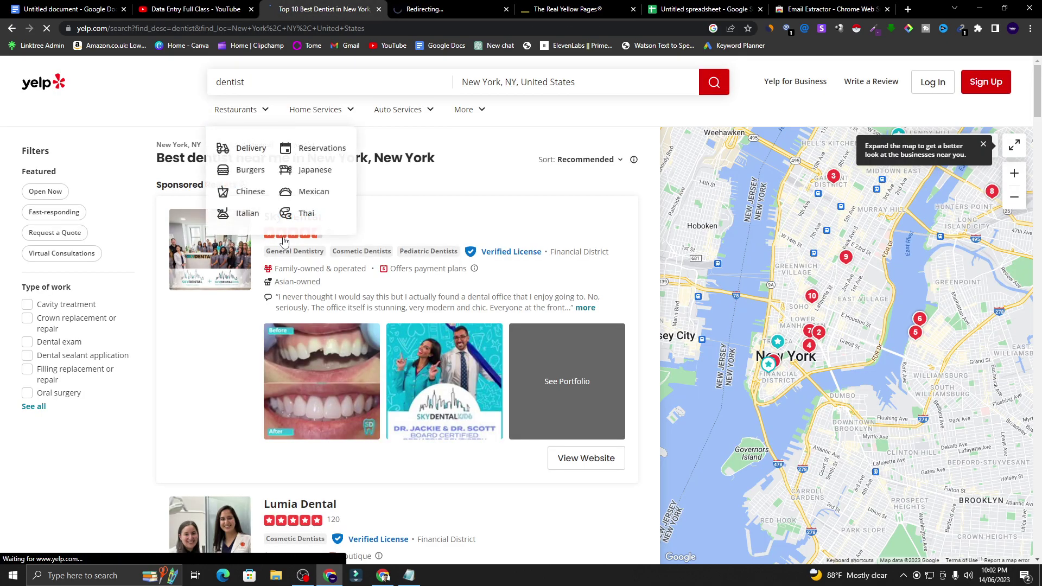
pyautogui.click(460, 6)
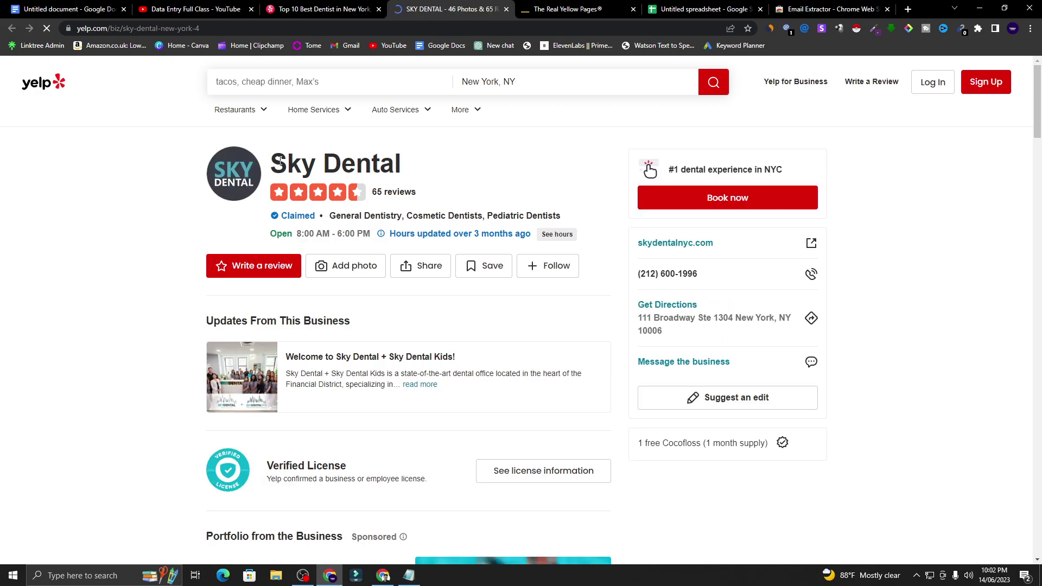
pyautogui.moveTo(276, 165); pyautogui.dragTo(406, 170)
pyautogui.rightClick(381, 162)
# - Copy Sky Dental's name and paste it into cell A3
pyautogui.click(398, 169)
pyautogui.click(703, 10)
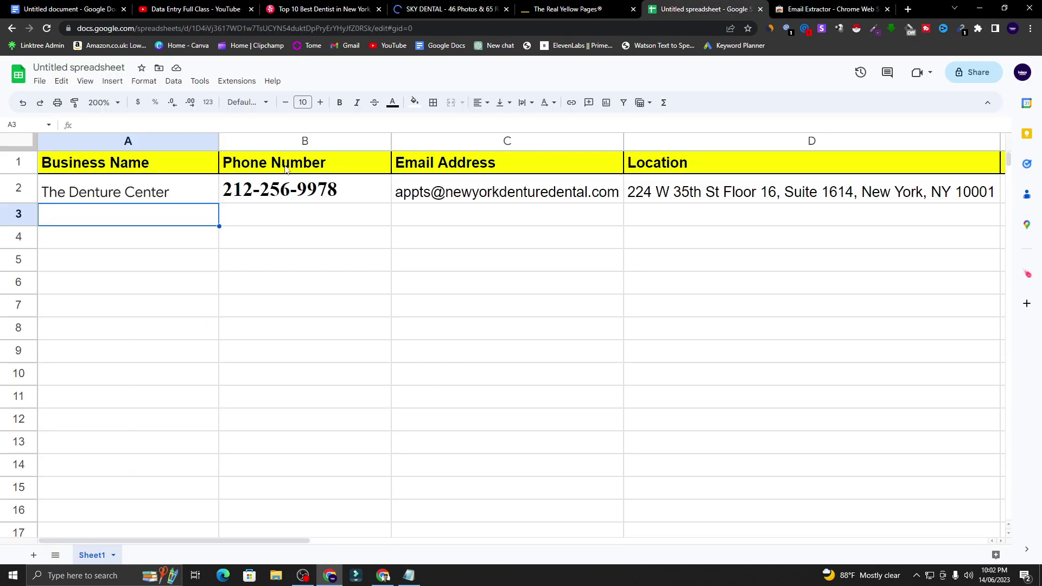
pyautogui.rightClick(96, 226)
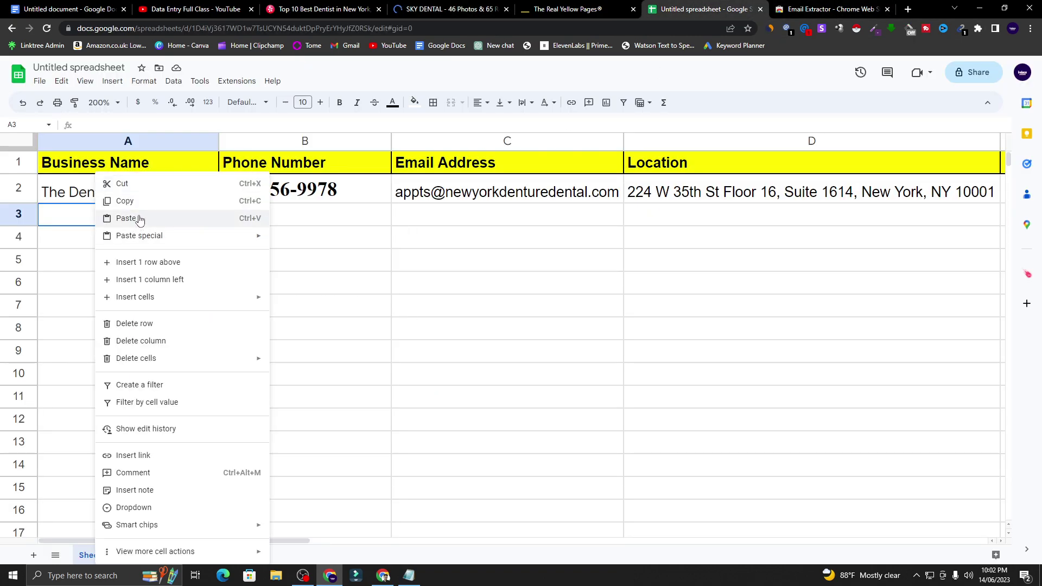
pyautogui.click(139, 219)
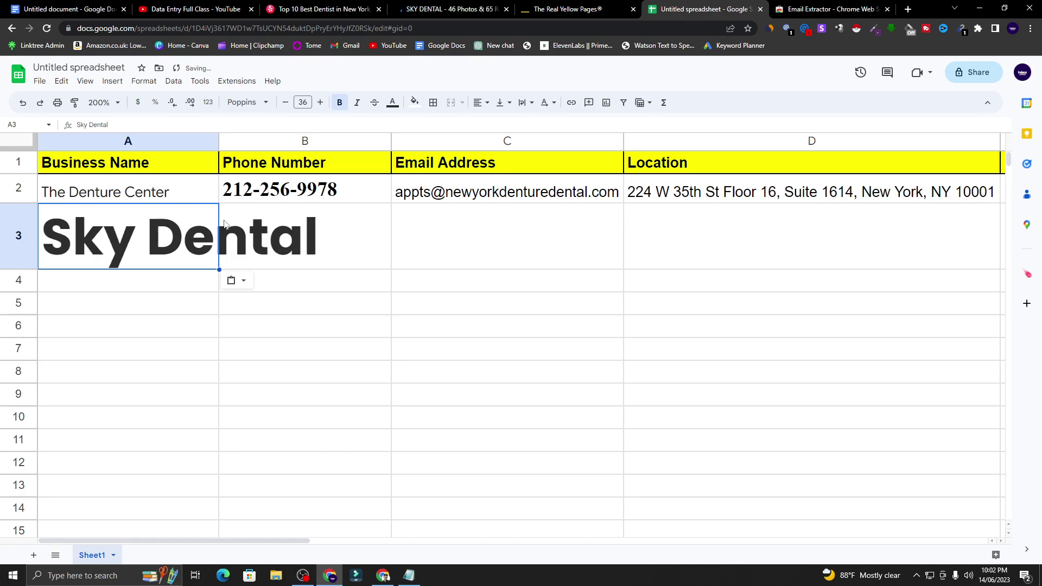
pyautogui.click(139, 194)
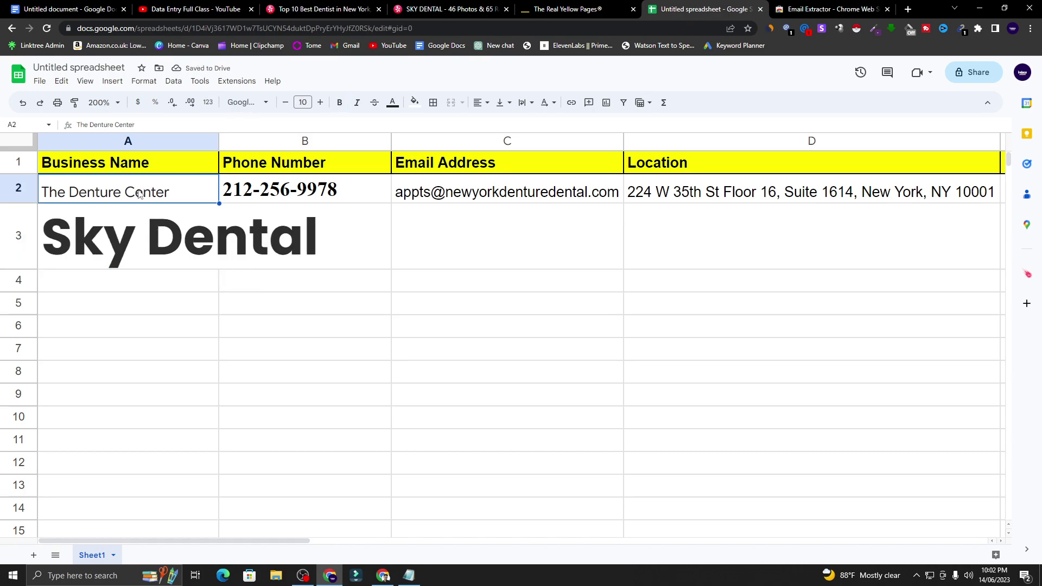
pyautogui.click(145, 231)
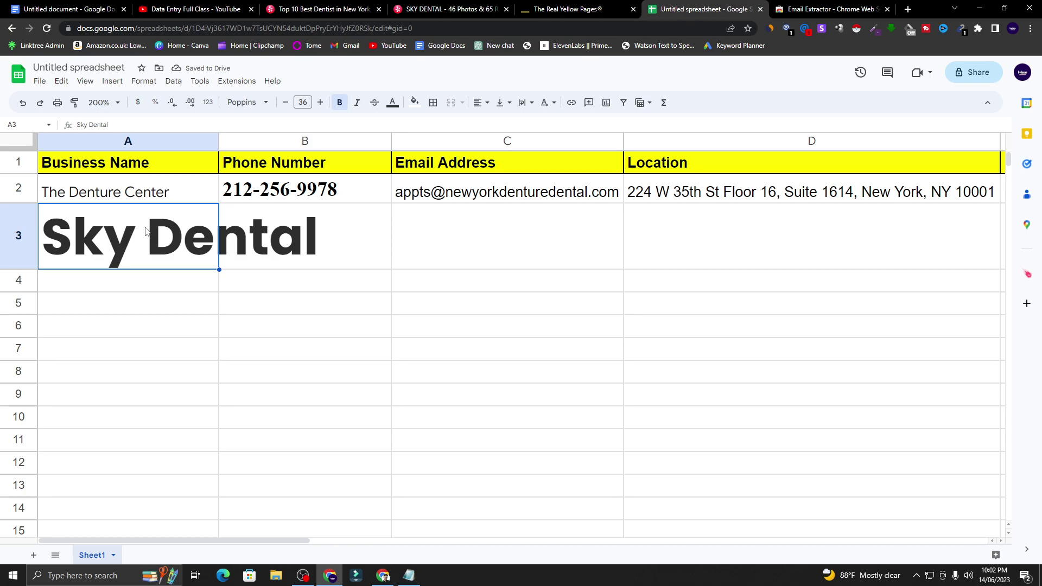
# - Shrink A3's font size from 36 to 10 pt to match row 2
pyautogui.click(302, 102)
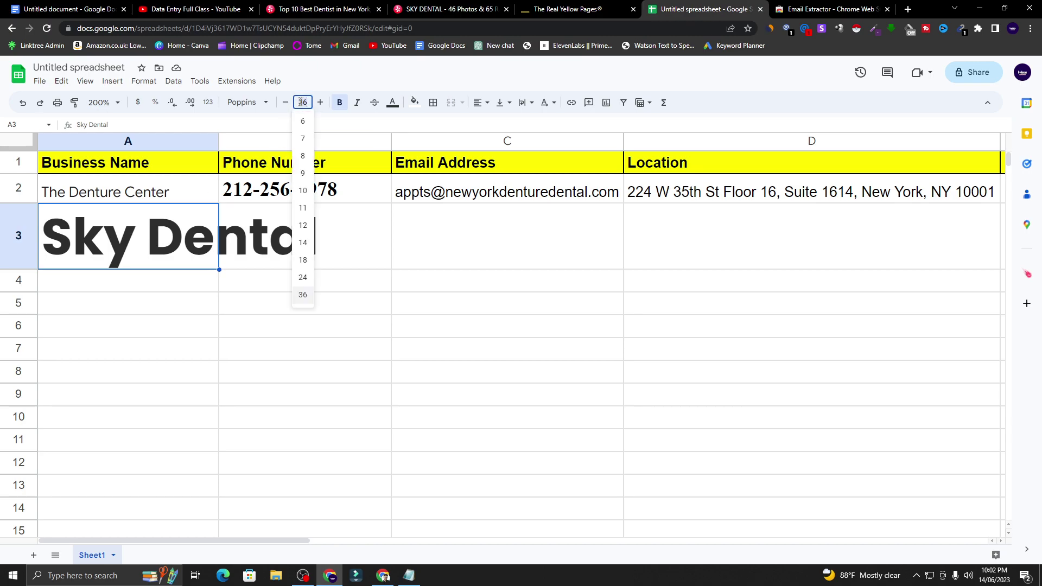
pyautogui.click(445, 248)
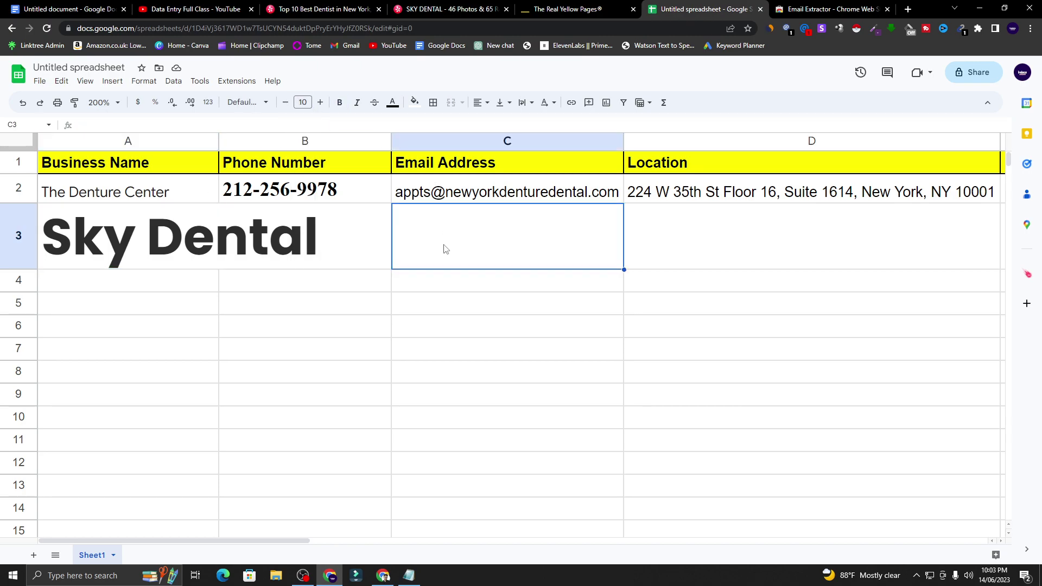
pyautogui.click(170, 227)
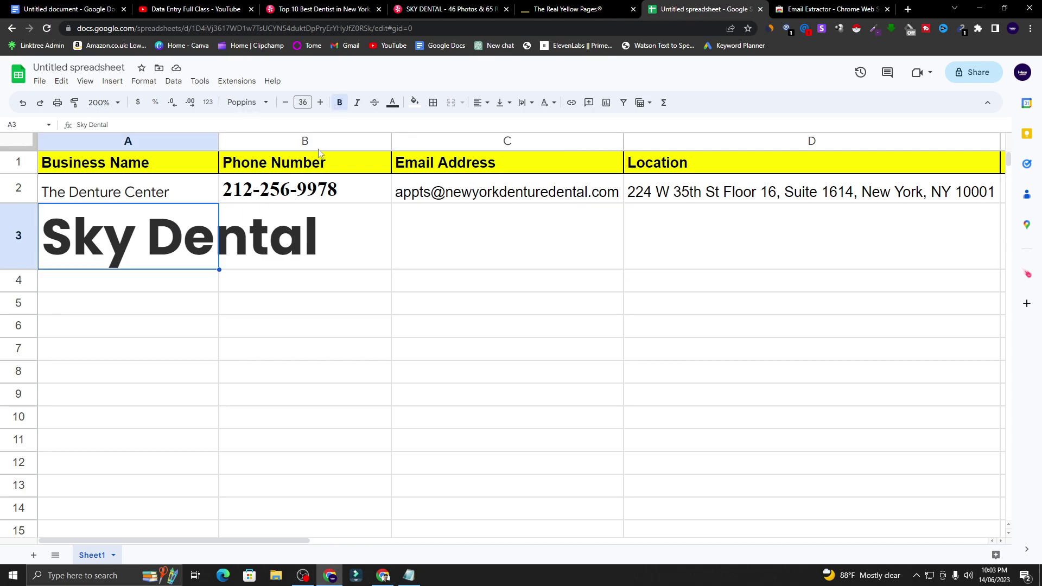
pyautogui.click(285, 103)
pyautogui.click(285, 102)
pyautogui.click(285, 103)
pyautogui.click(286, 103)
pyautogui.click(285, 103)
pyautogui.click(286, 103)
pyautogui.click(286, 103)
pyautogui.click(286, 103)
pyautogui.click(286, 103)
pyautogui.click(286, 103)
pyautogui.click(286, 104)
pyautogui.click(286, 103)
pyautogui.click(286, 103)
pyautogui.click(286, 103)
pyautogui.click(286, 103)
pyautogui.click(286, 103)
pyautogui.click(286, 103)
pyautogui.click(286, 103)
pyautogui.click(286, 103)
pyautogui.click(286, 103)
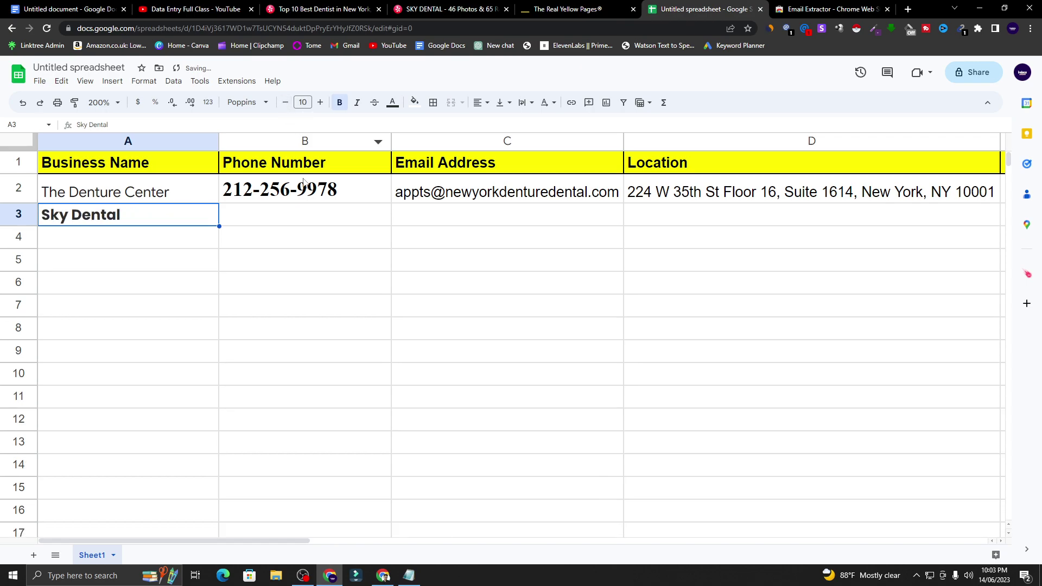
pyautogui.click(300, 215)
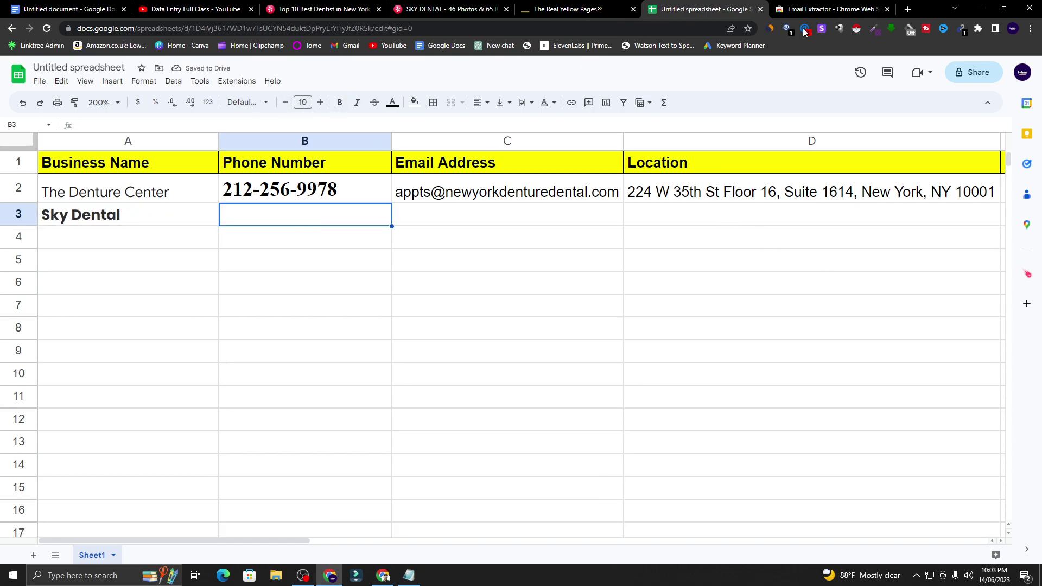
pyautogui.click(440, 6)
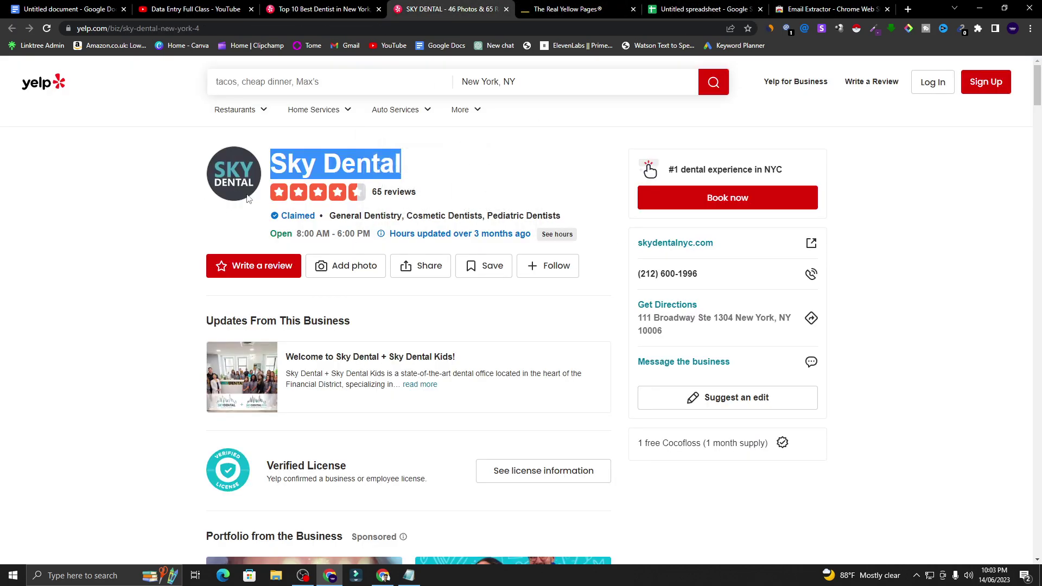
pyautogui.moveTo(701, 275); pyautogui.dragTo(640, 274)
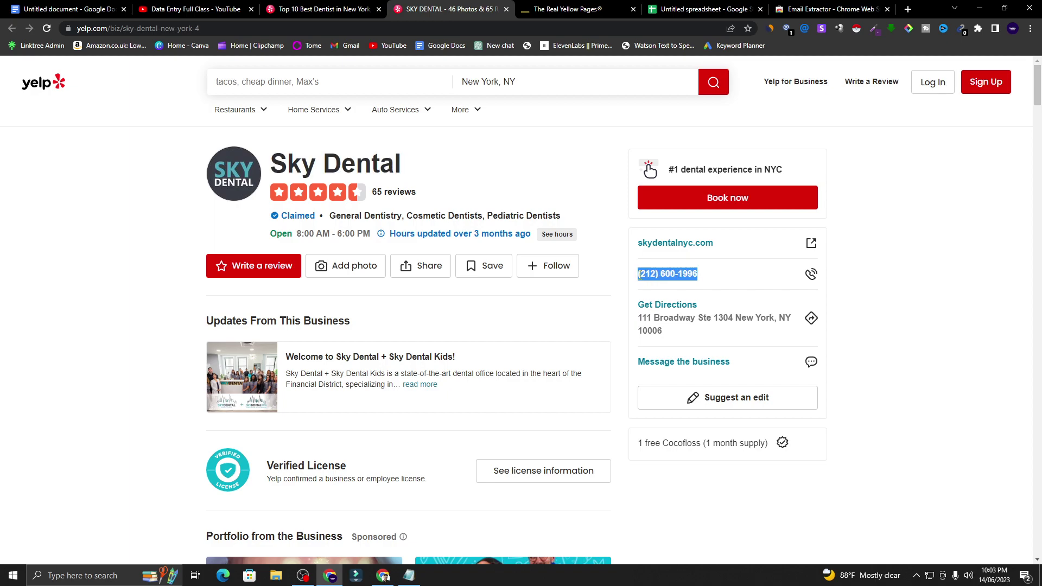
pyautogui.rightClick(653, 275)
pyautogui.click(659, 281)
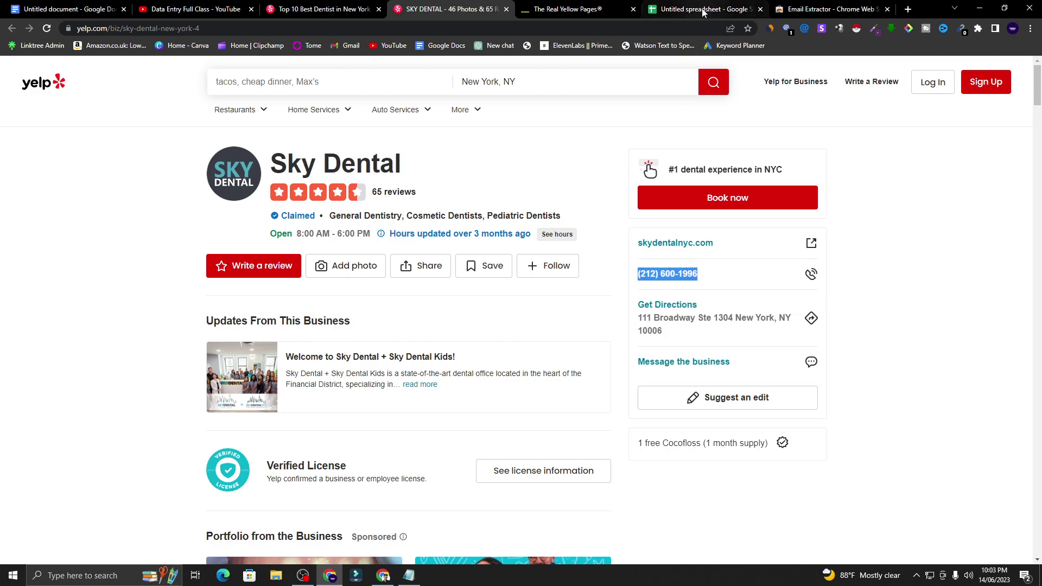
pyautogui.click(705, 9)
pyautogui.rightClick(312, 217)
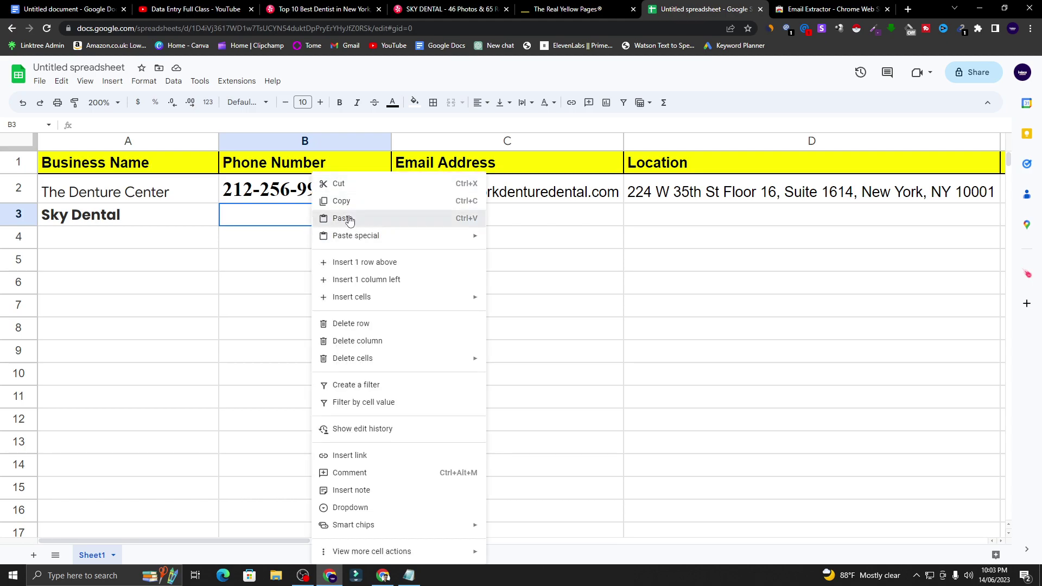
pyautogui.click(333, 217)
pyautogui.click(431, 214)
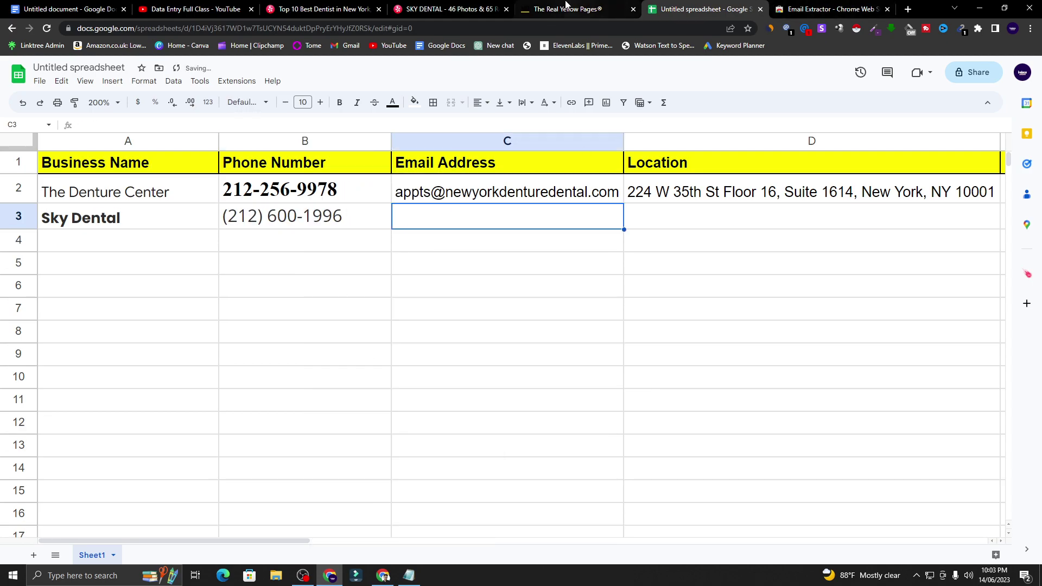
pyautogui.click(830, 9)
pyautogui.click(705, 9)
# - Copy Sky Dental's Yelp address into Location cell D3, undoing a mistaken paste into C3
pyautogui.click(440, 8)
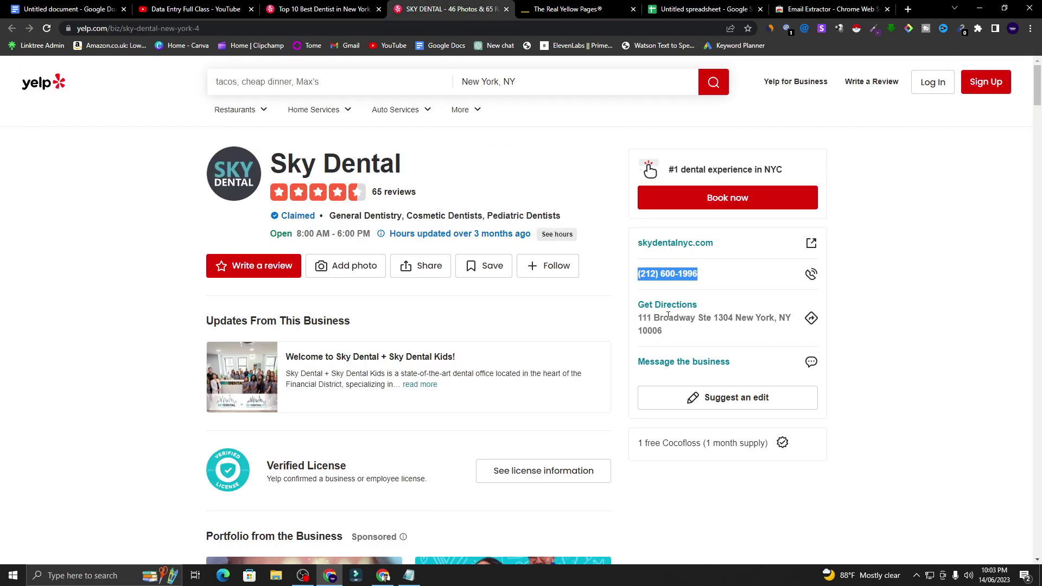
pyautogui.moveTo(637, 322); pyautogui.dragTo(669, 333)
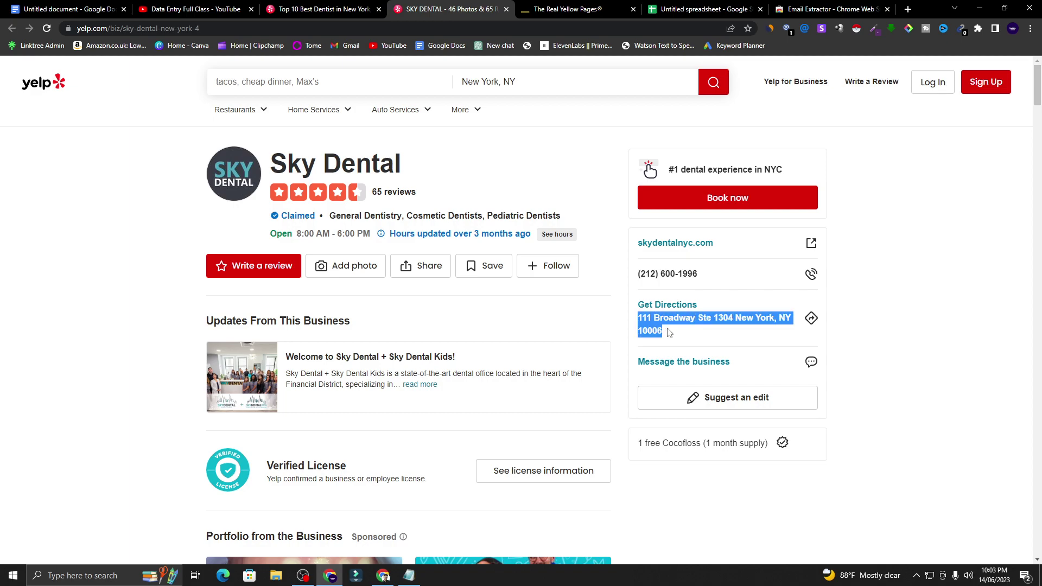
pyautogui.rightClick(703, 321)
pyautogui.click(716, 328)
pyautogui.click(698, 8)
pyautogui.rightClick(444, 225)
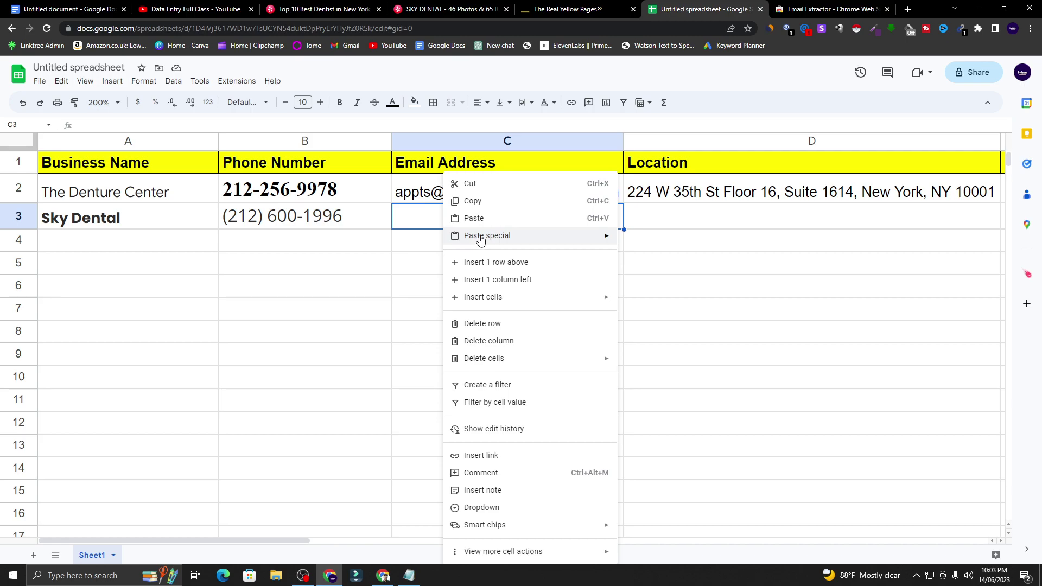
pyautogui.click(467, 217)
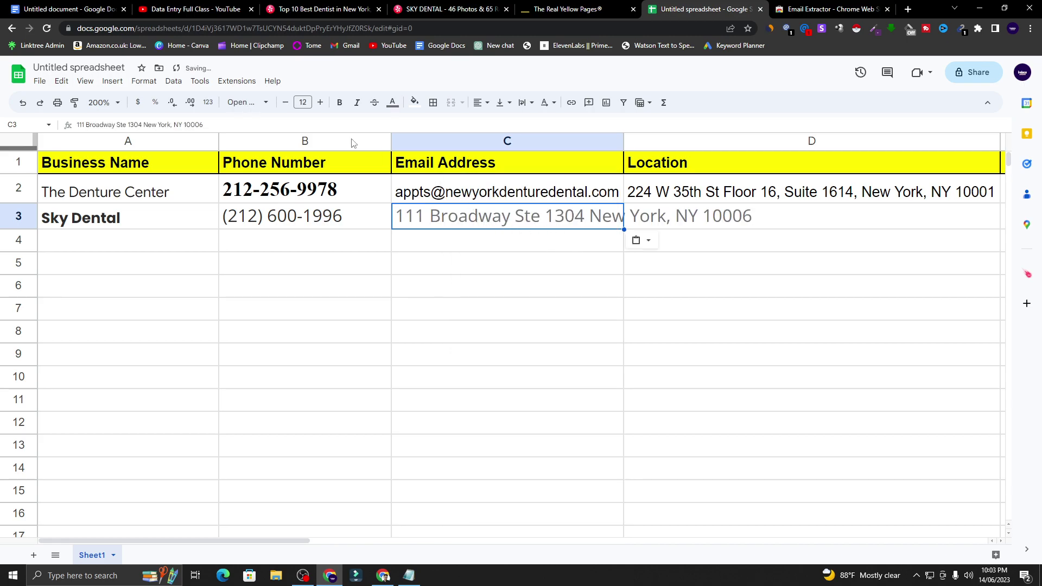
pyautogui.click(28, 106)
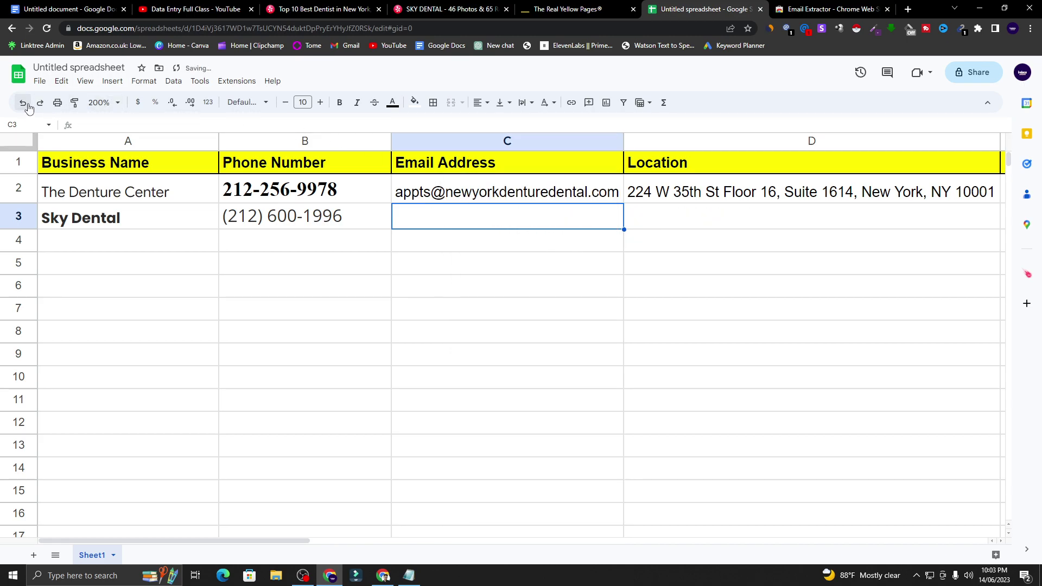
pyautogui.rightClick(733, 215)
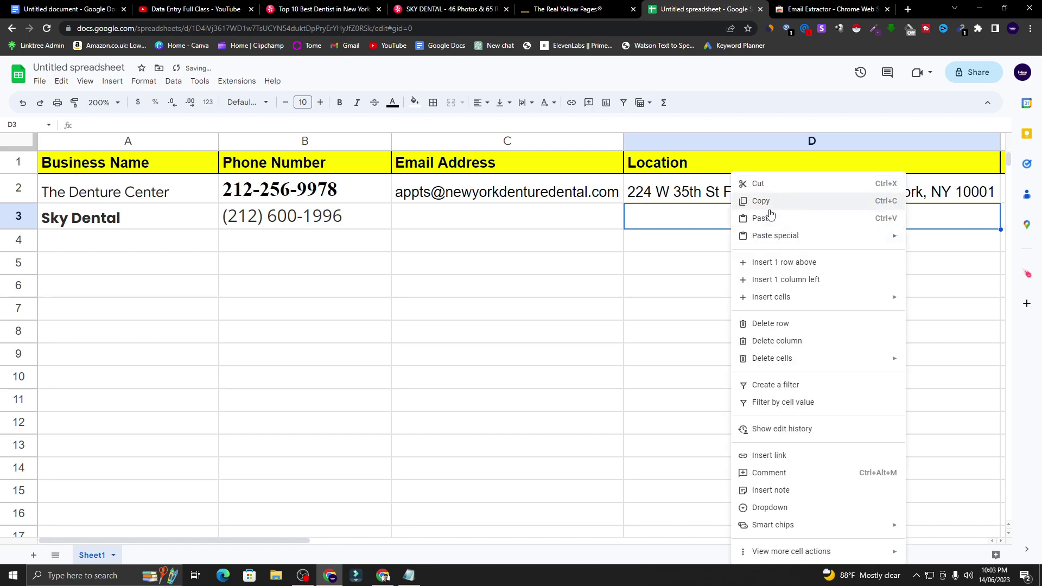
pyautogui.click(764, 217)
pyautogui.click(542, 217)
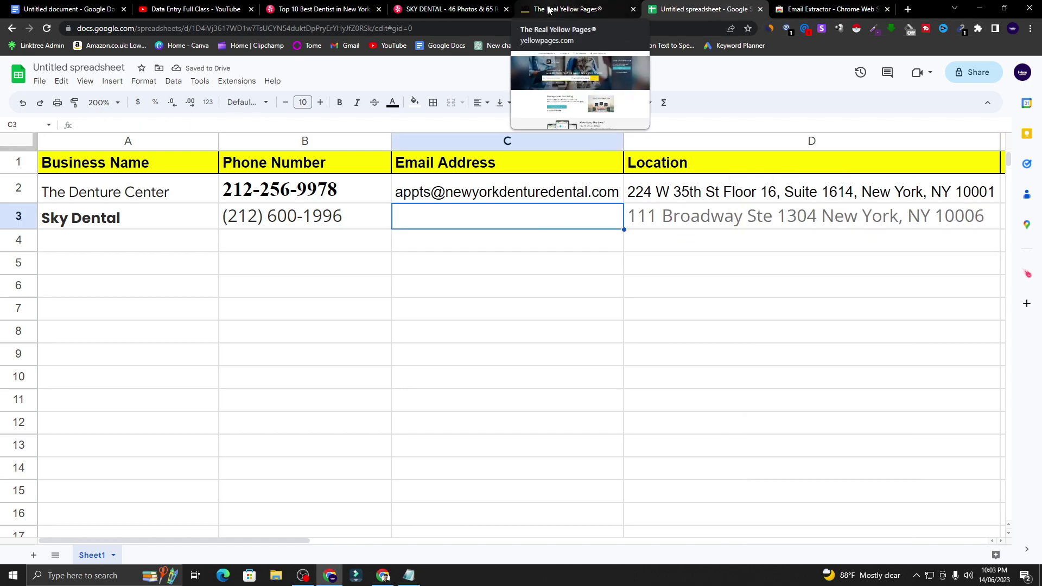
# - Follow the skydentalnyc.com website link on Sky Dental's Yelp page
pyautogui.click(576, 7)
pyautogui.click(451, 9)
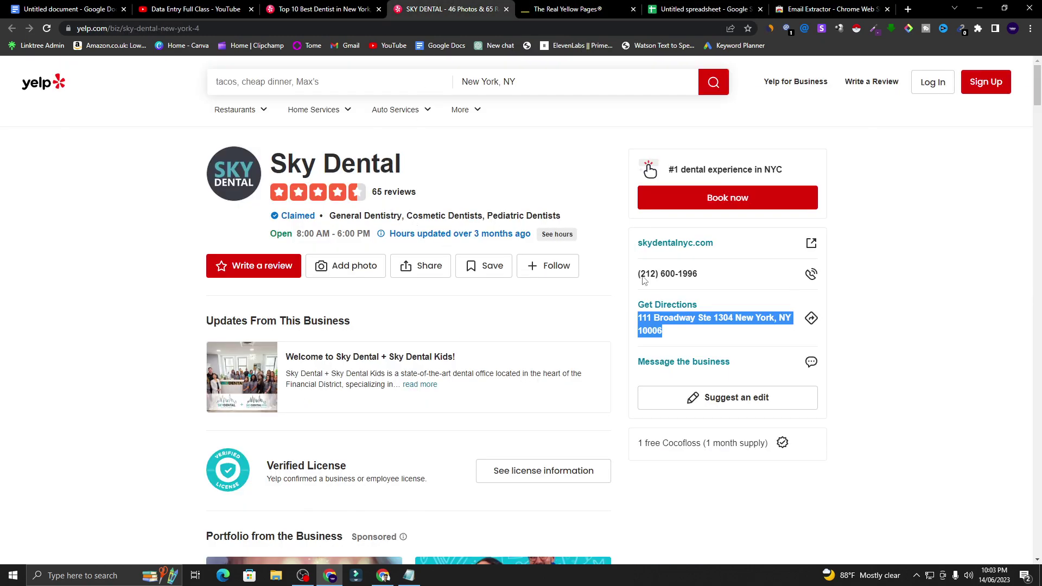
pyautogui.scroll(-3, 544, 327)
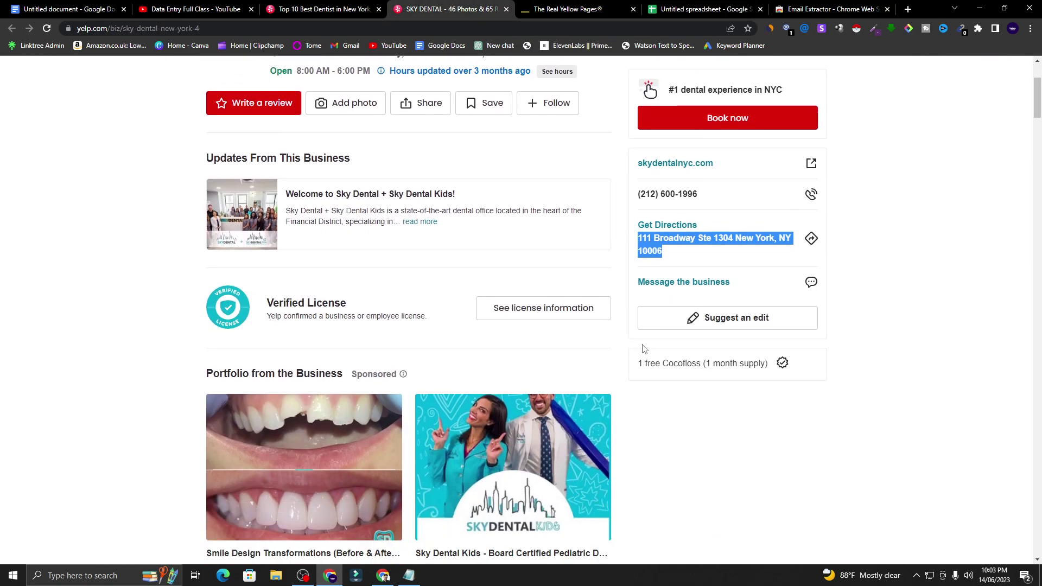
pyautogui.scroll(-4, 274, 349)
pyautogui.scroll(-7, 283, 353)
pyautogui.scroll(15, 365, 351)
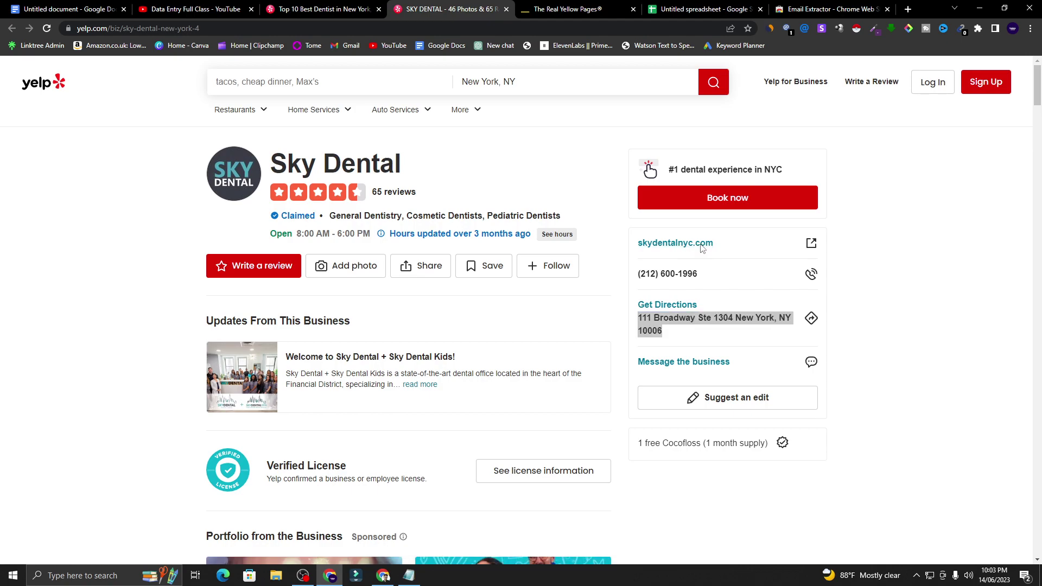
pyautogui.click(700, 243)
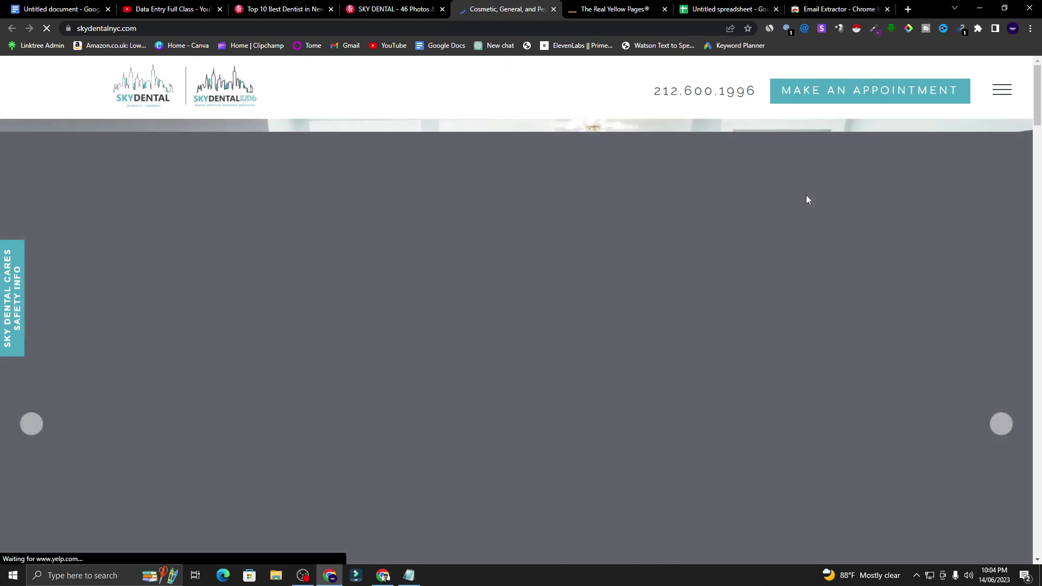
# - Dismiss the Sky Dental Kids promotion and jump to the site's Contact Us section
pyautogui.scroll(-3, 653, 260)
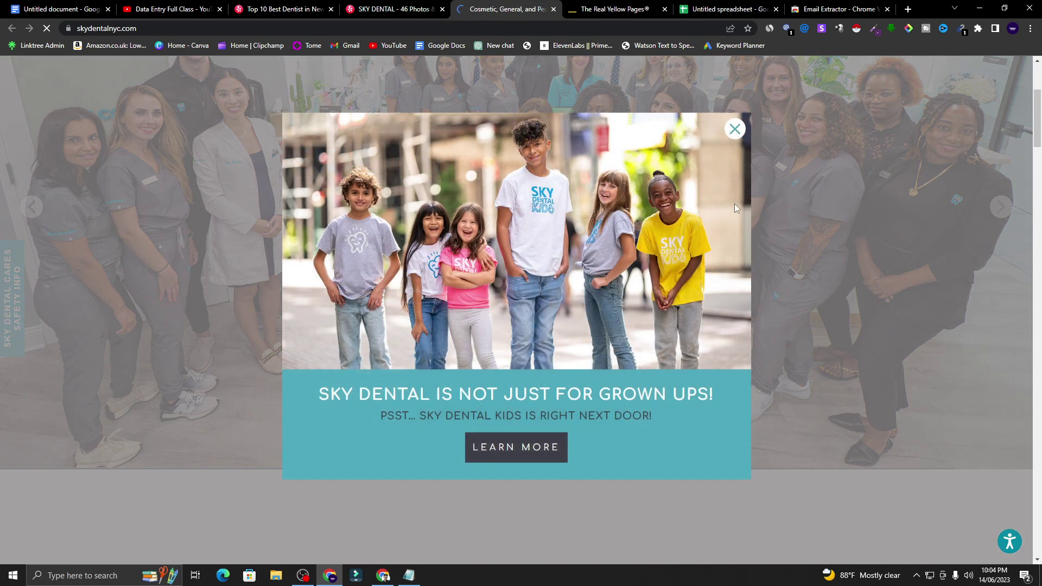
pyautogui.click(736, 130)
pyautogui.scroll(-4, 750, 131)
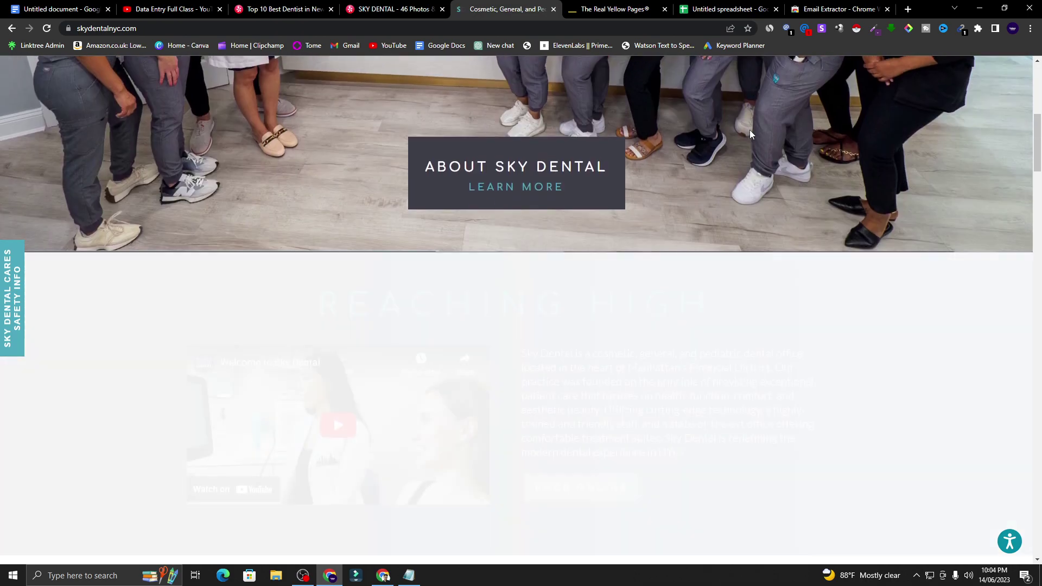
pyautogui.scroll(-2, 751, 129)
pyautogui.scroll(8, 752, 129)
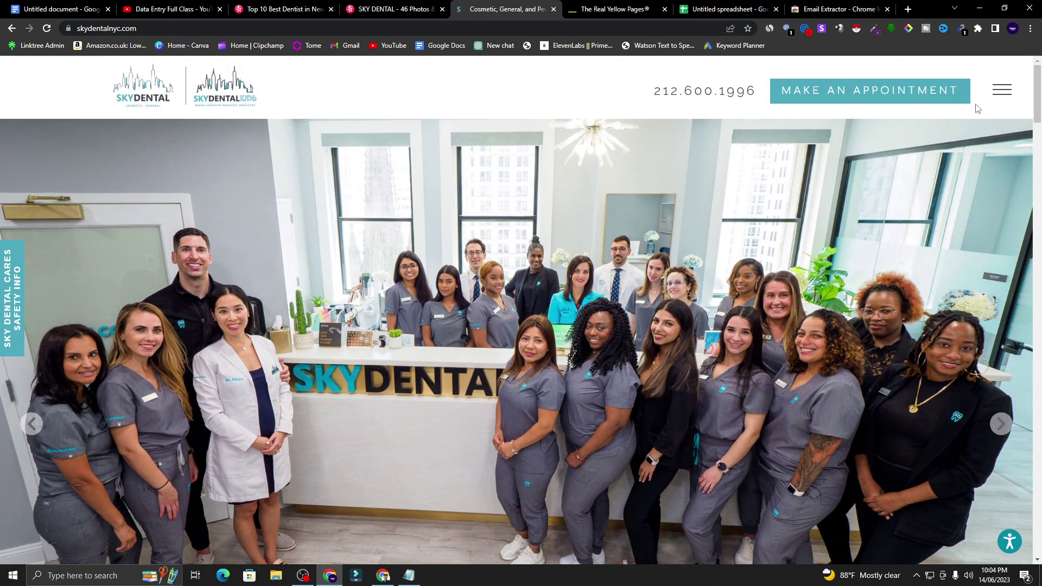
pyautogui.click(1003, 93)
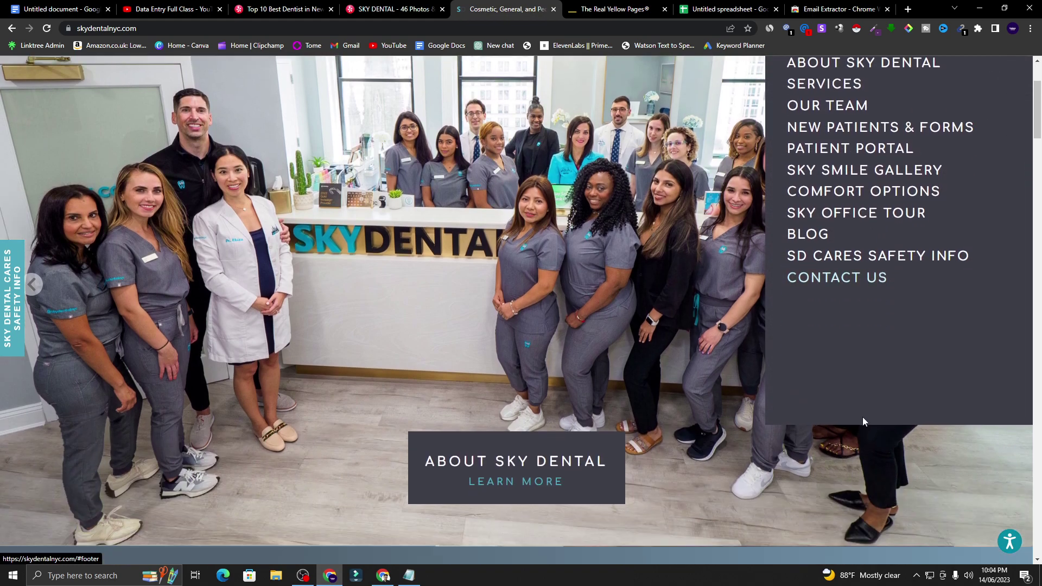
pyautogui.click(861, 417)
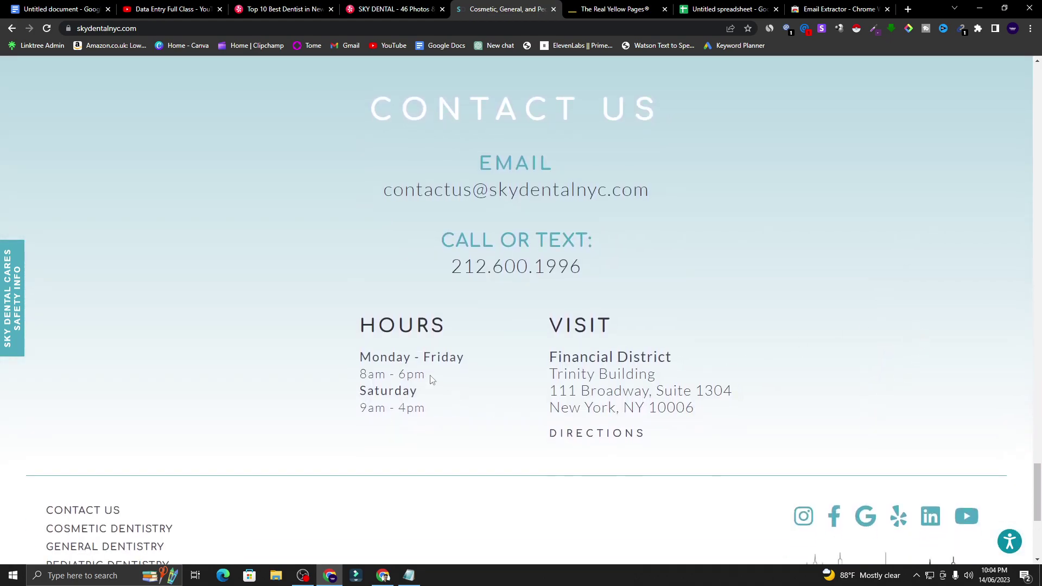
# - Scroll through the footer, then return to the contact block and select the practice's email
pyautogui.scroll(-3, 431, 380)
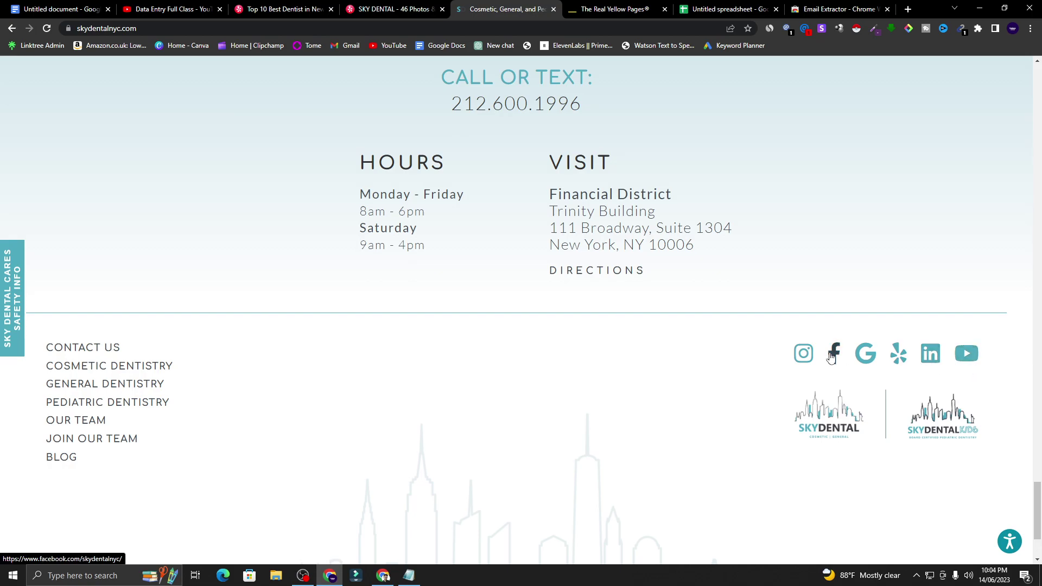
pyautogui.scroll(-3, 235, 359)
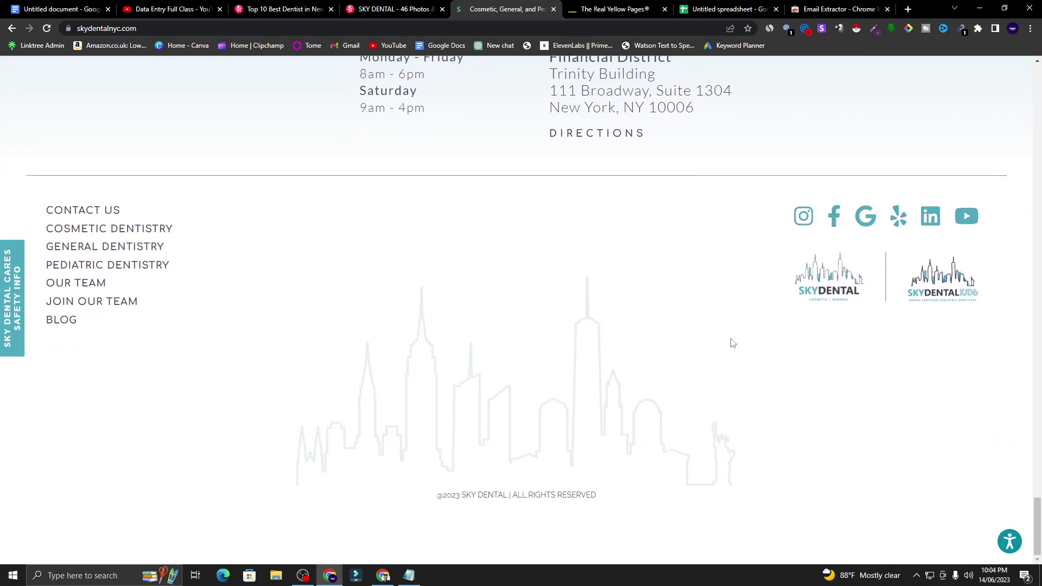
pyautogui.scroll(3, 713, 345)
pyautogui.scroll(1, 247, 365)
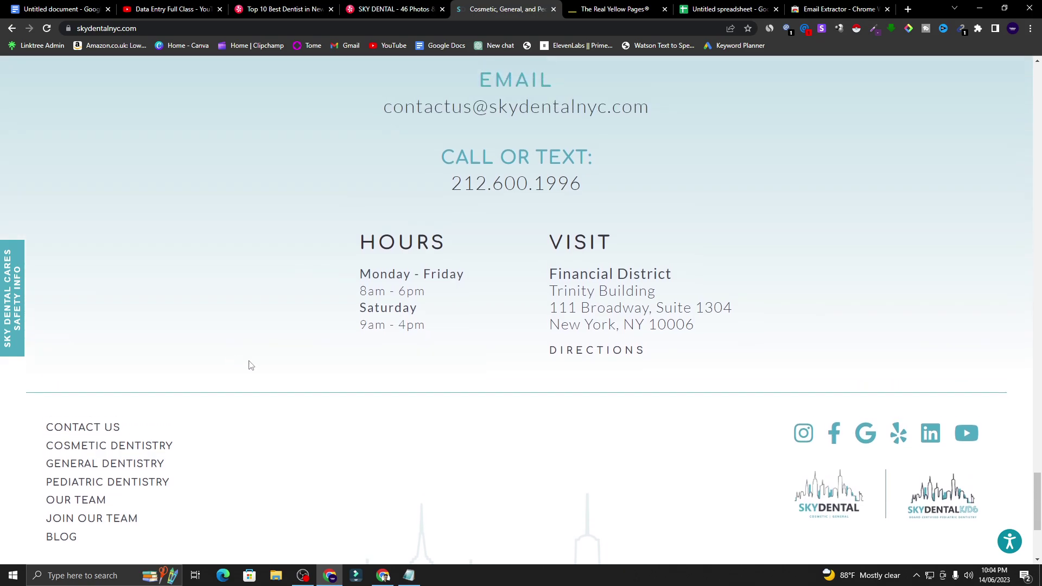
pyautogui.scroll(3, 512, 367)
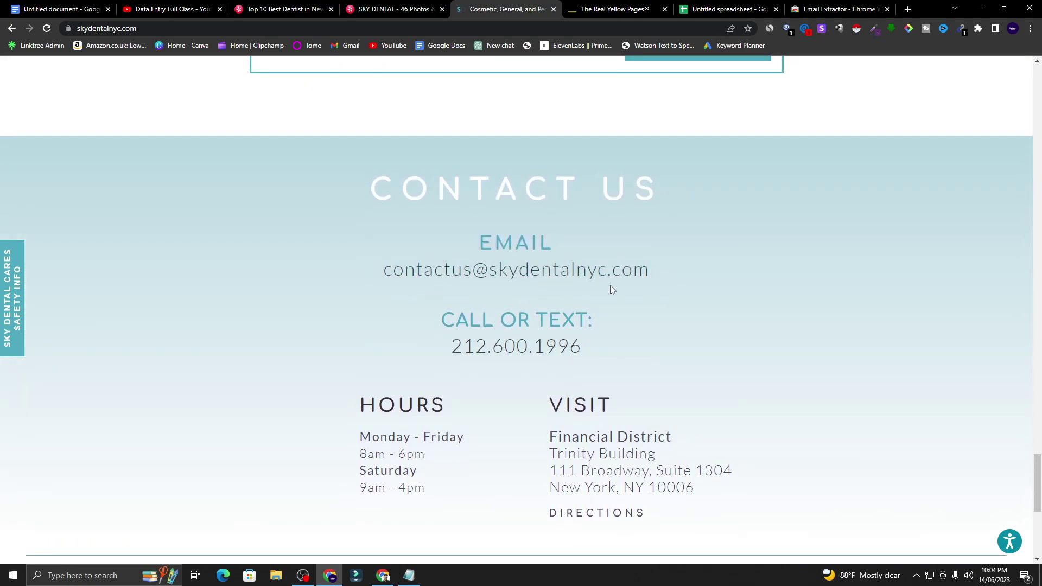
pyautogui.moveTo(660, 291); pyautogui.dragTo(334, 284)
pyautogui.moveTo(434, 269); pyautogui.dragTo(609, 272)
# - Copy the Sky Dental email address found by the Email Hunter extension
pyautogui.click(806, 28)
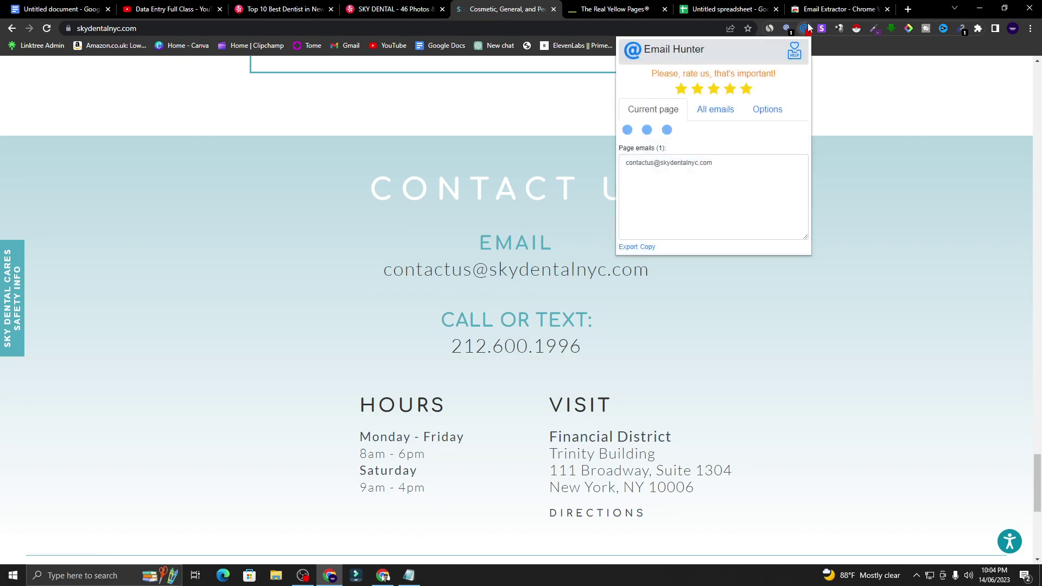
pyautogui.click(658, 143)
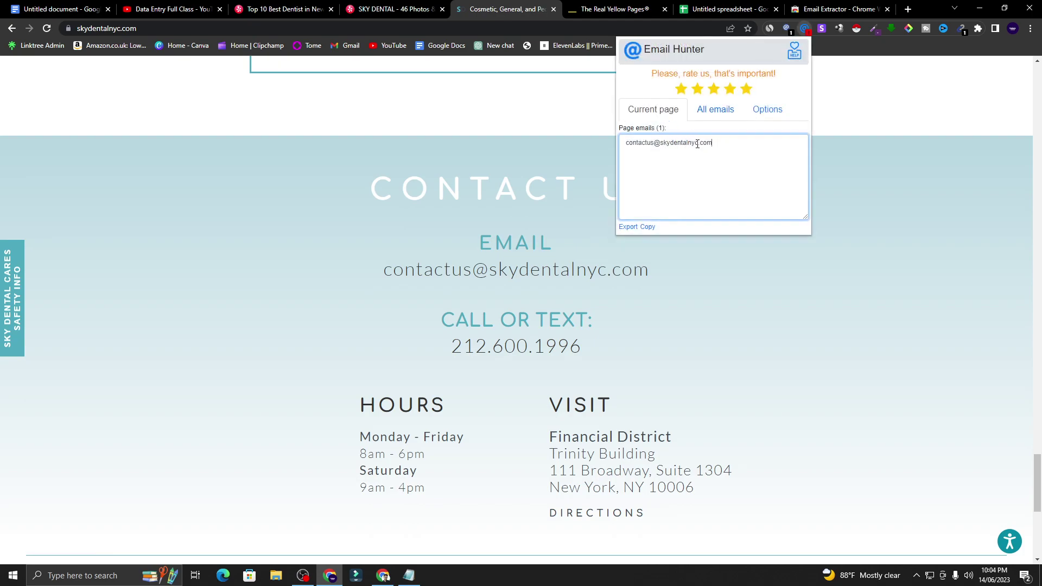
pyautogui.moveTo(708, 144); pyautogui.dragTo(618, 148)
pyautogui.rightClick(665, 145)
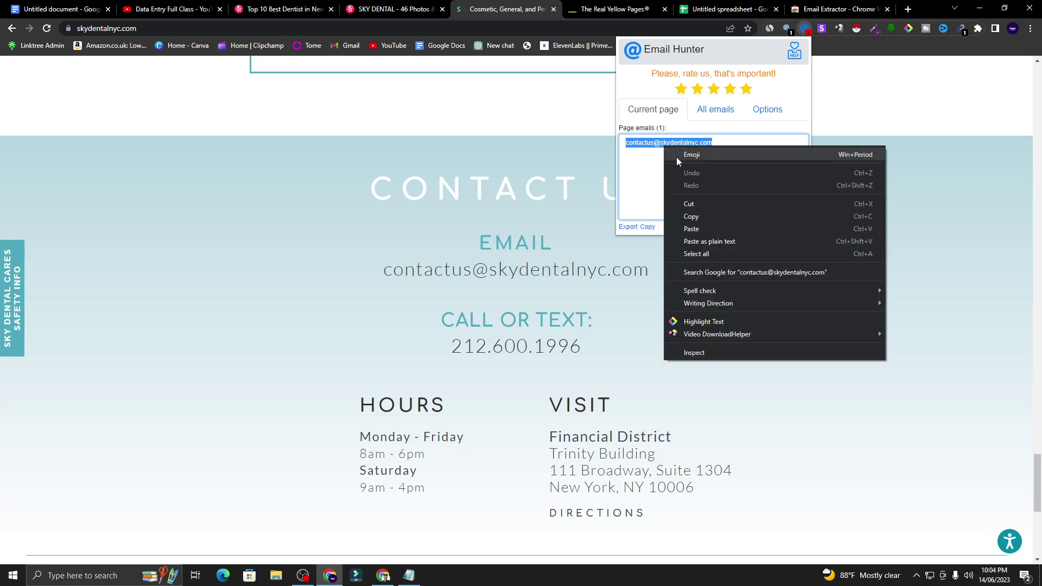
pyautogui.click(698, 211)
pyautogui.click(897, 123)
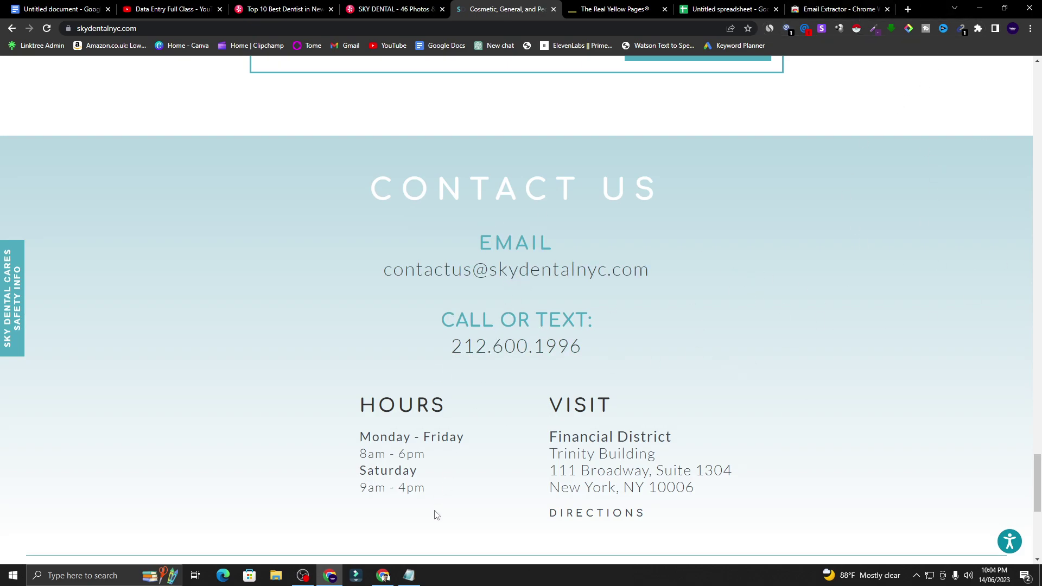
# - Paste the Sky Dental email into cell C3 of the dentist spreadsheet
pyautogui.click(725, 9)
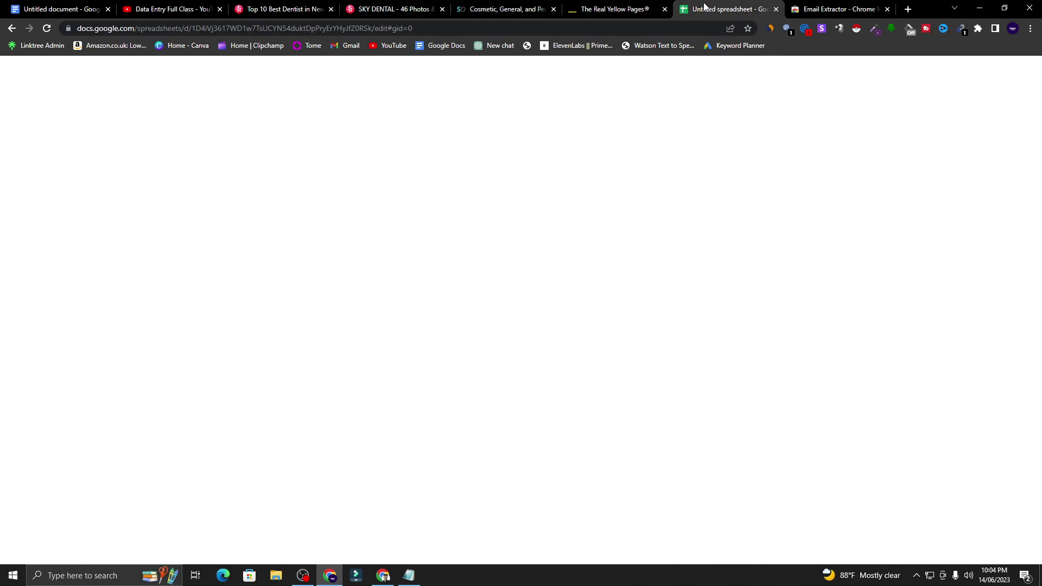
pyautogui.rightClick(492, 216)
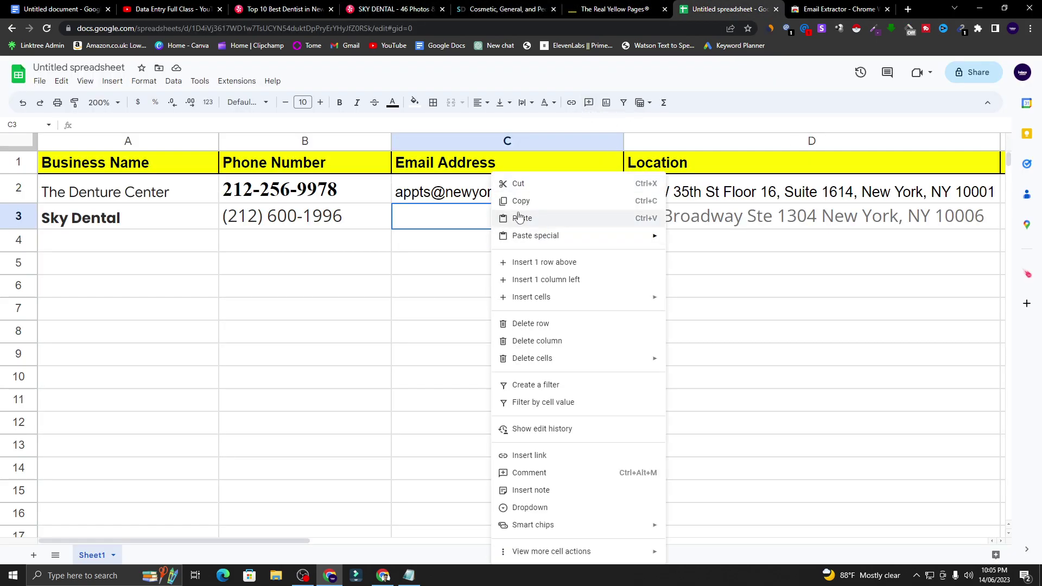
pyautogui.click(524, 217)
pyautogui.click(525, 245)
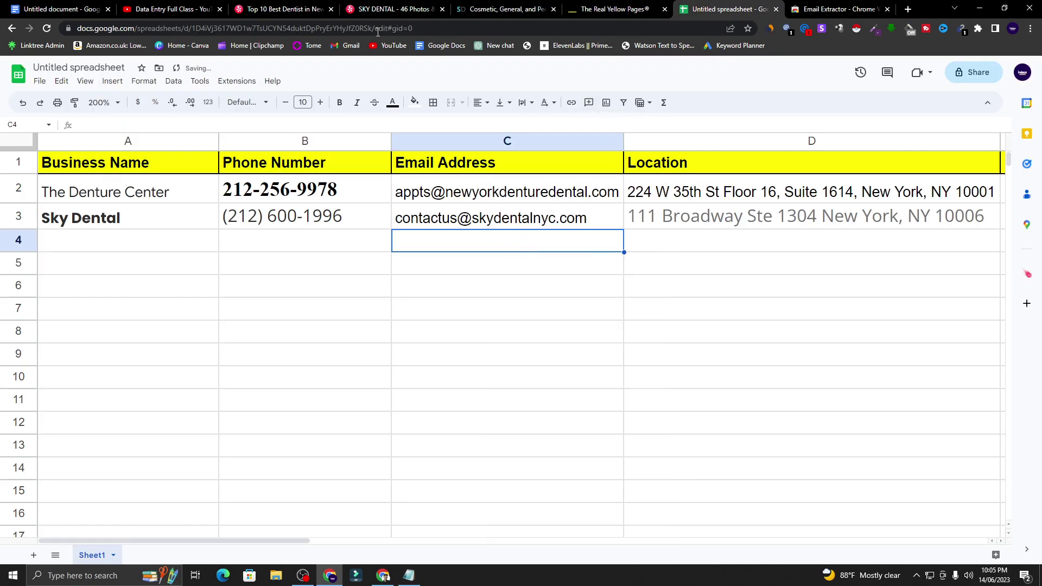
pyautogui.click(597, 9)
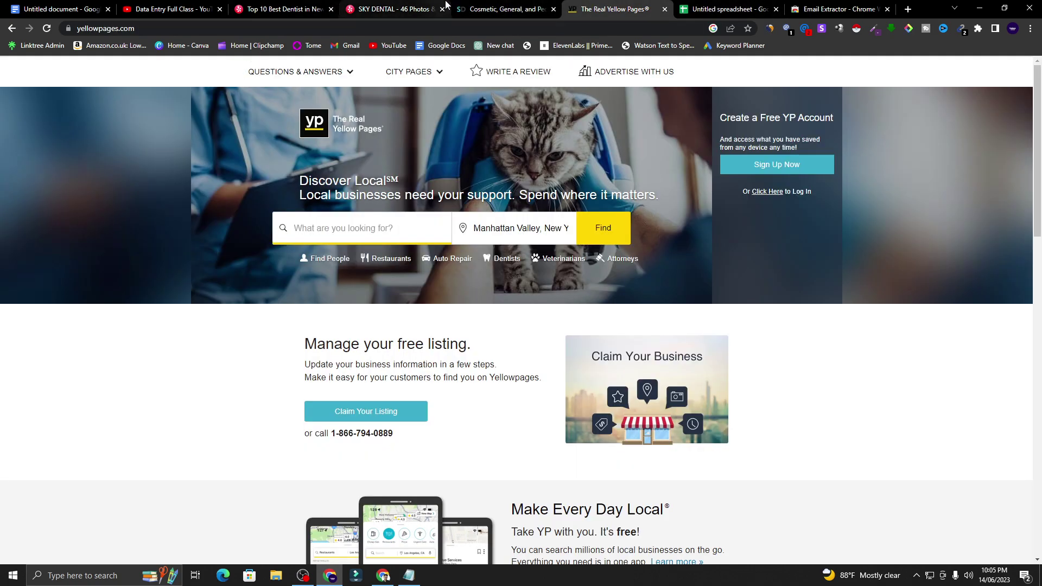
# - Close the Sky Dental Yelp and Top 10 Best Dentist tabs, returning to Yellow Pages
pyautogui.click(418, 7)
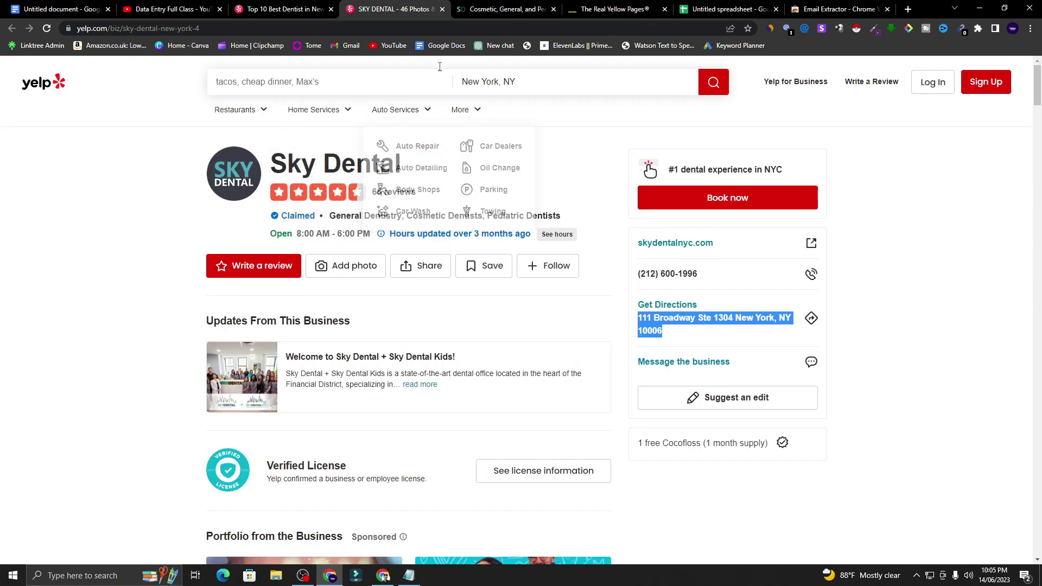
pyautogui.click(442, 9)
pyautogui.click(331, 9)
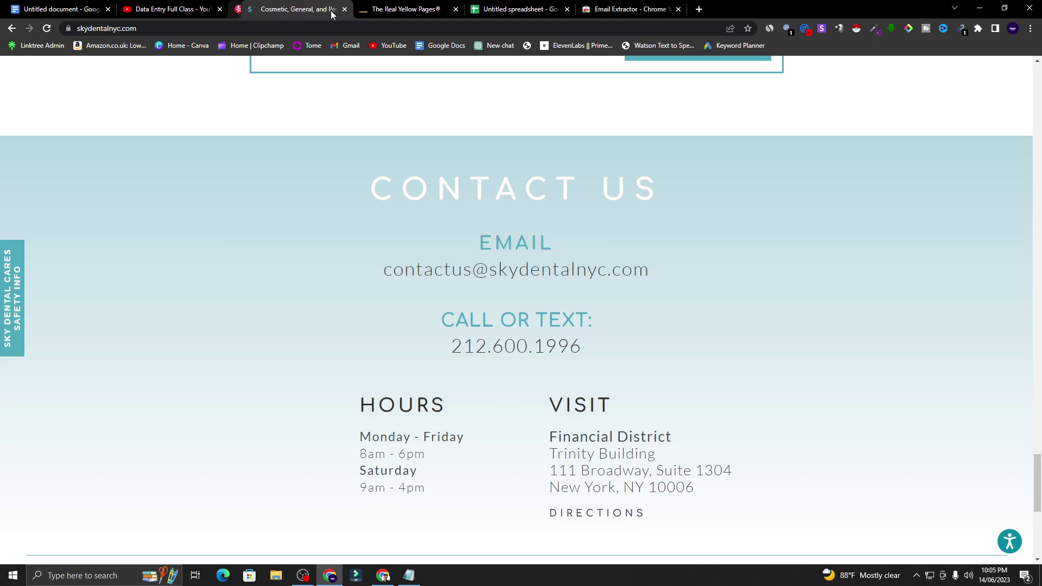
pyautogui.click(369, 9)
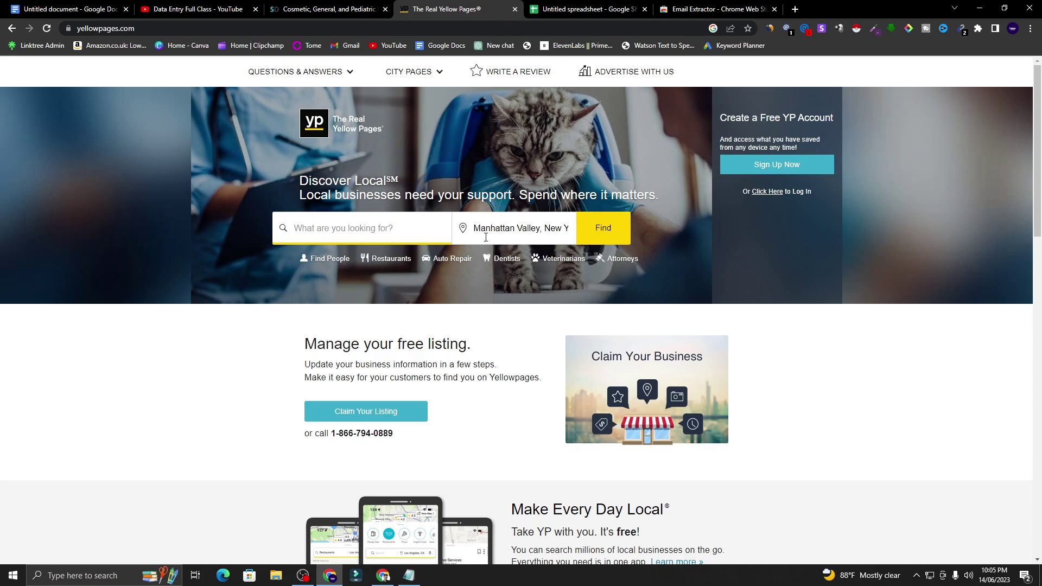
# - Search Yellow Pages for dentist with location New York, NY
pyautogui.click(343, 229)
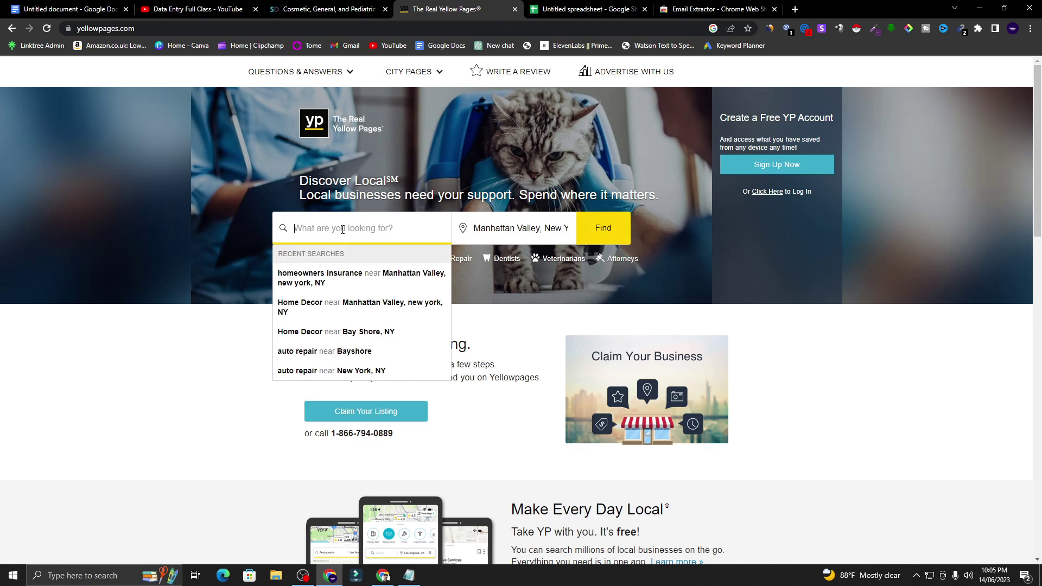
pyautogui.write('dentist')
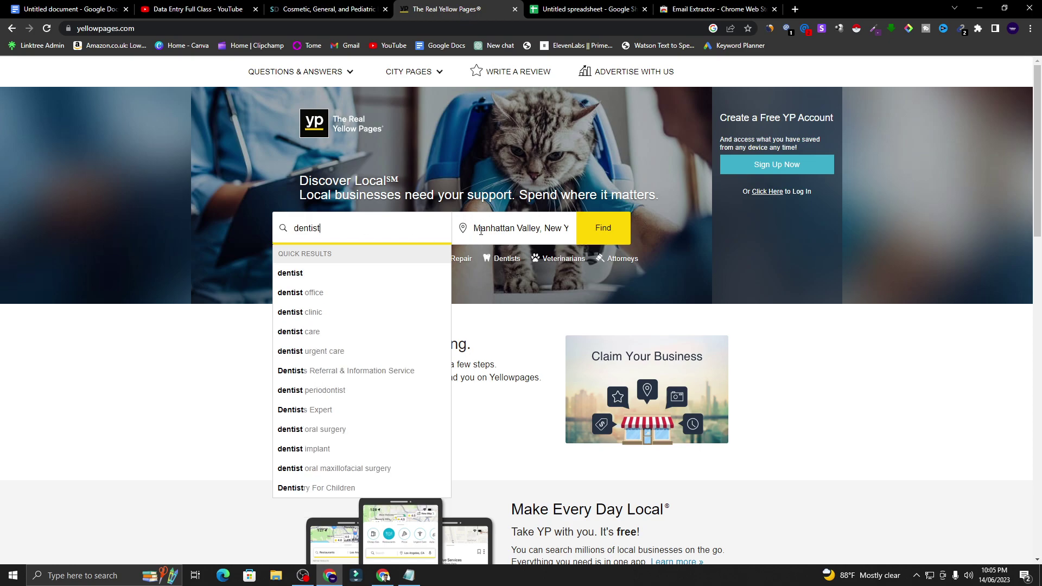
pyautogui.click(481, 229)
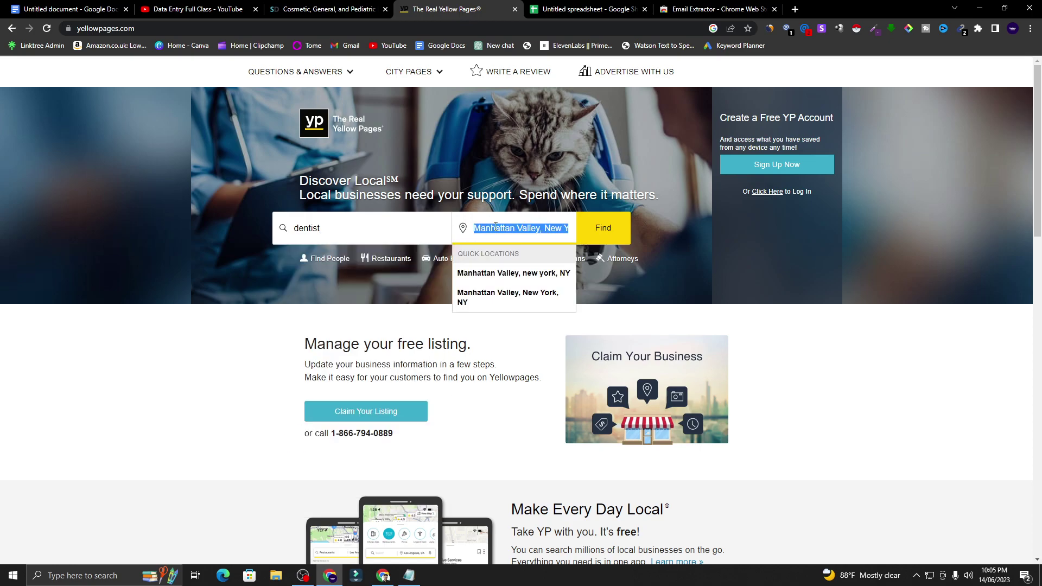
pyautogui.write('new')
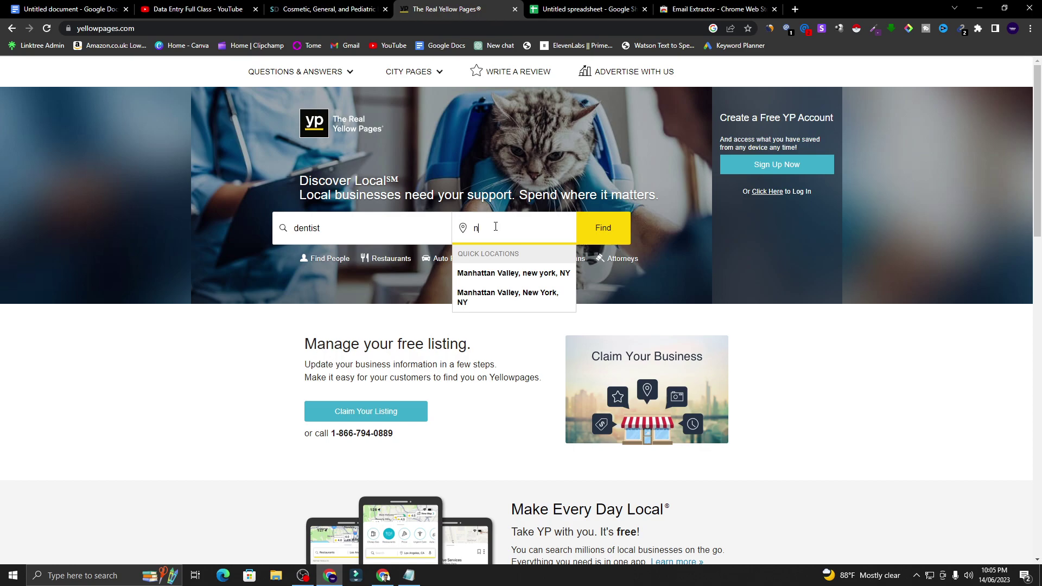
pyautogui.click(487, 273)
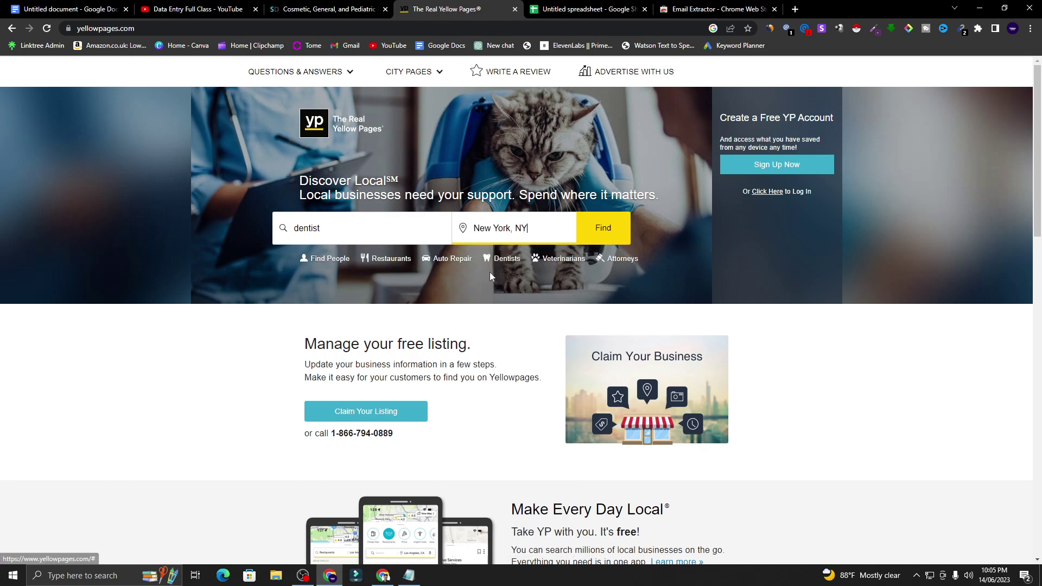
pyautogui.click(601, 233)
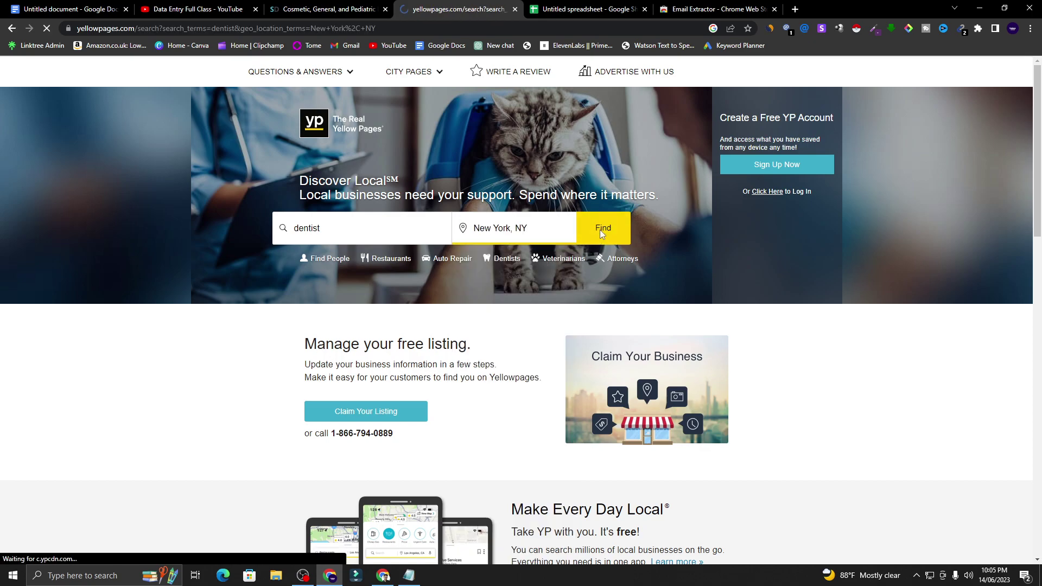
# - Open the second dentist listing from the search results in a new tab
pyautogui.scroll(-11, 449, 221)
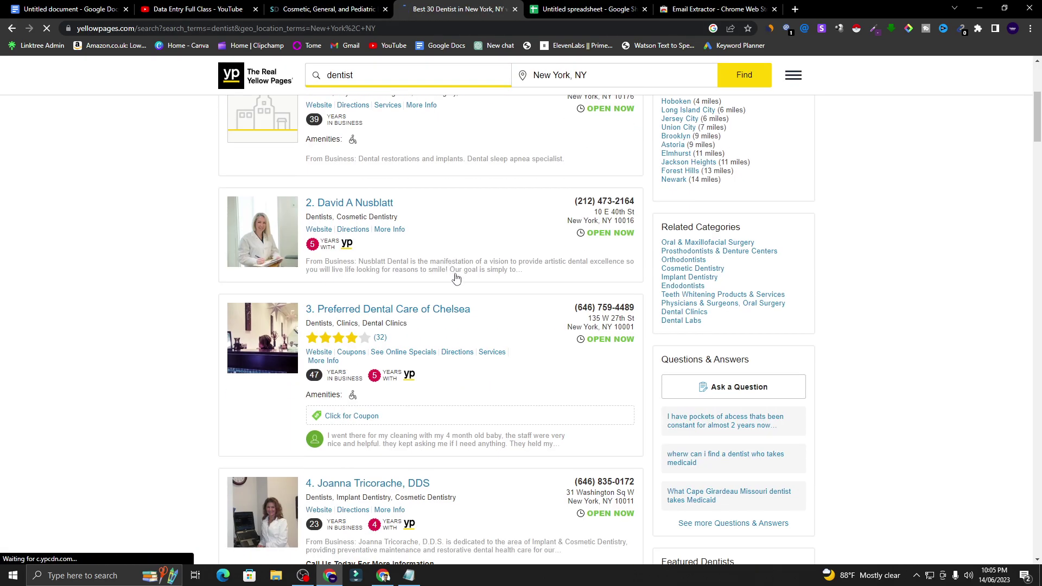
pyautogui.scroll(2, 442, 338)
pyautogui.moveTo(1037, 136); pyautogui.dragTo(1039, 518)
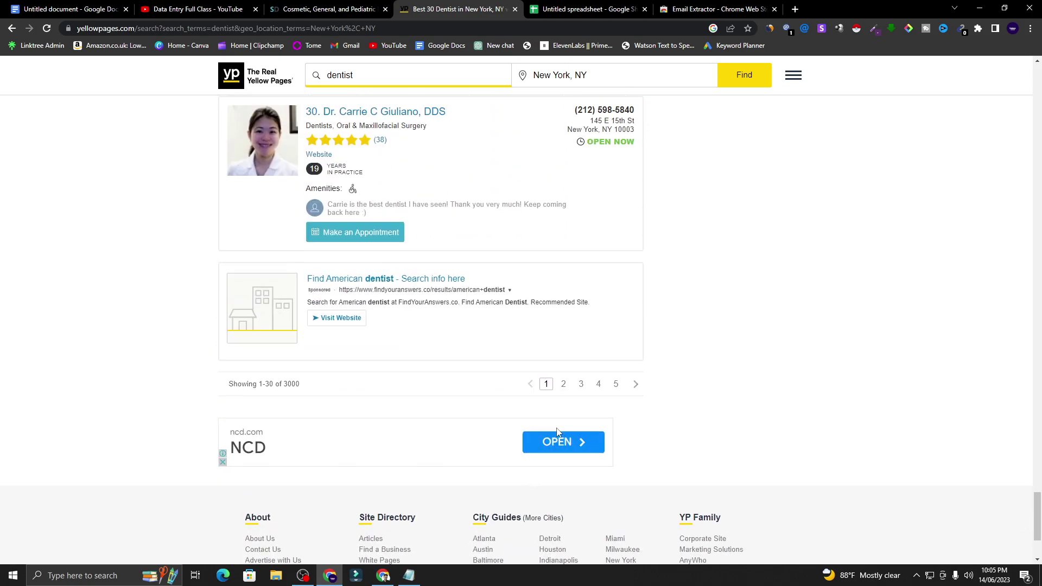
pyautogui.moveTo(1037, 505); pyautogui.dragTo(1037, 86)
pyautogui.scroll(-1, 450, 226)
pyautogui.scroll(-1, 450, 227)
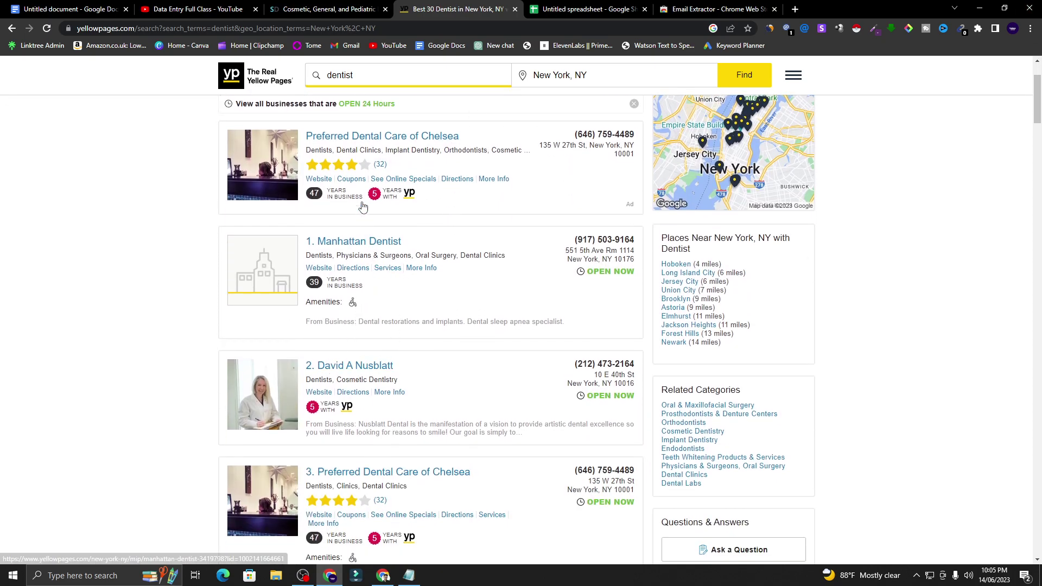
pyautogui.scroll(2, 363, 217)
pyautogui.scroll(-4, 353, 233)
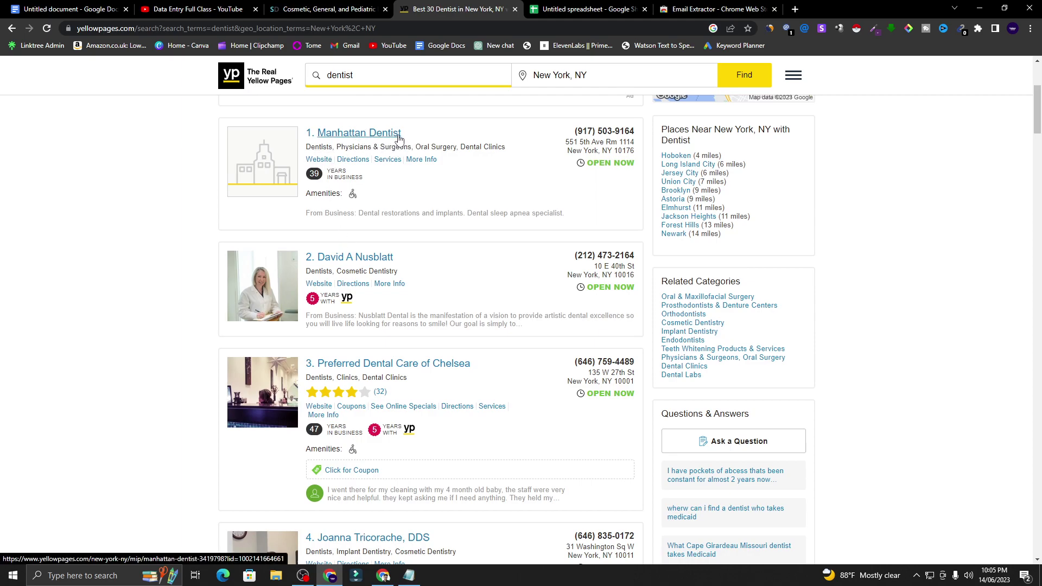
pyautogui.rightClick(360, 261)
pyautogui.click(383, 268)
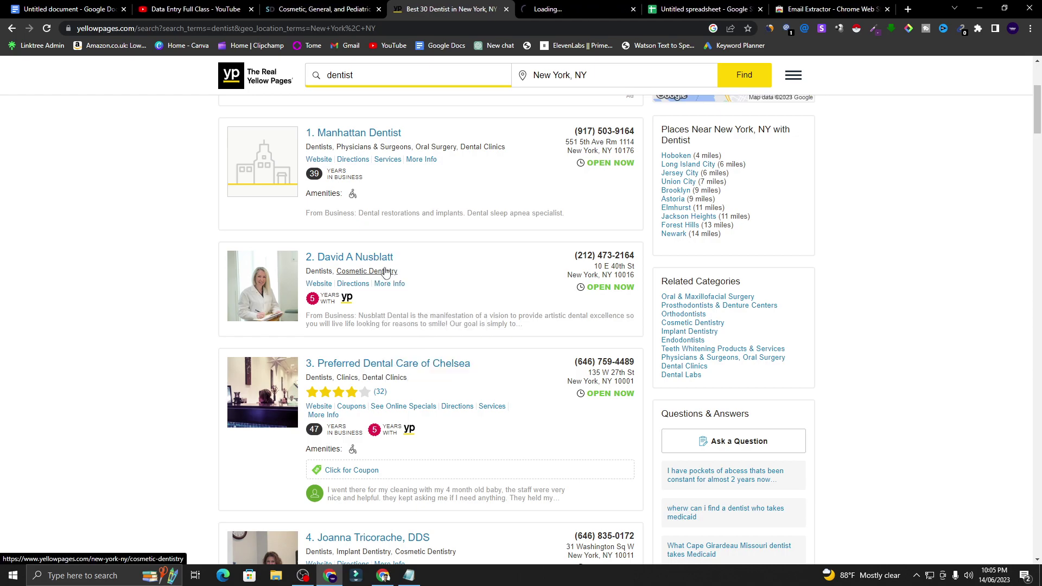
pyautogui.click(552, 6)
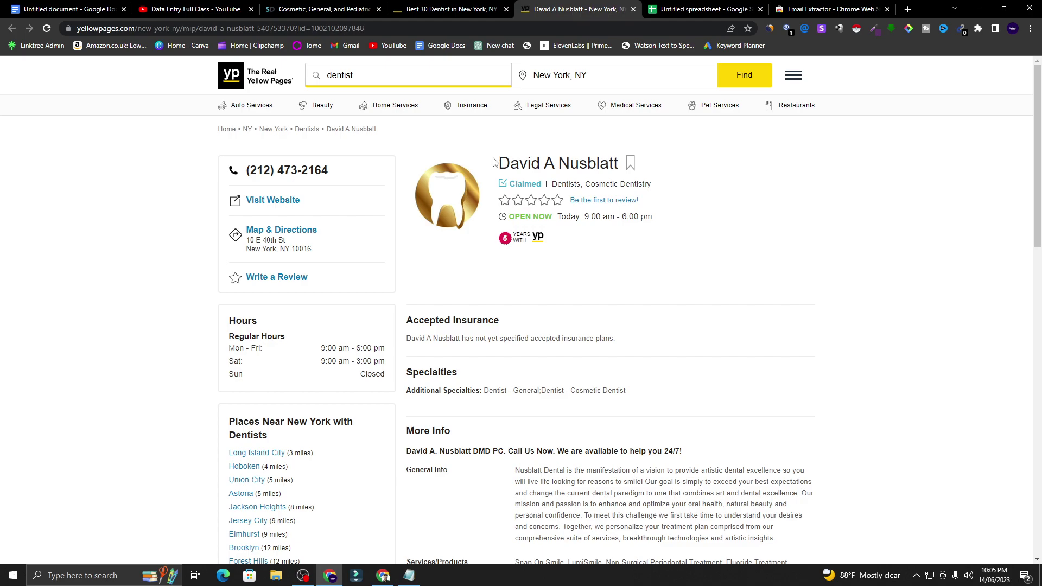
# - Copy the dentist's name from the listing heading into cell A4
pyautogui.moveTo(503, 163); pyautogui.dragTo(623, 156)
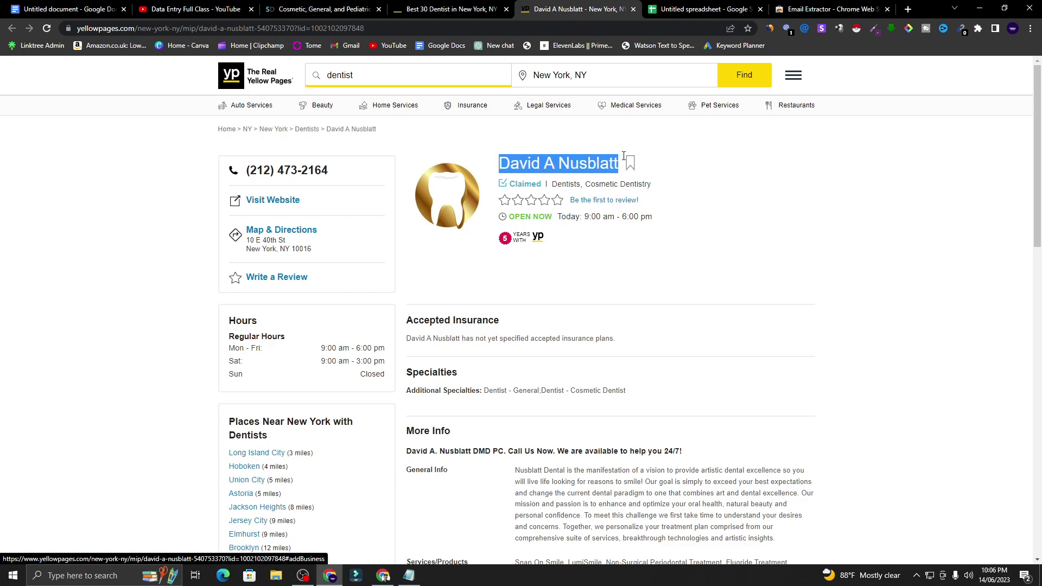
pyautogui.rightClick(598, 165)
pyautogui.click(617, 176)
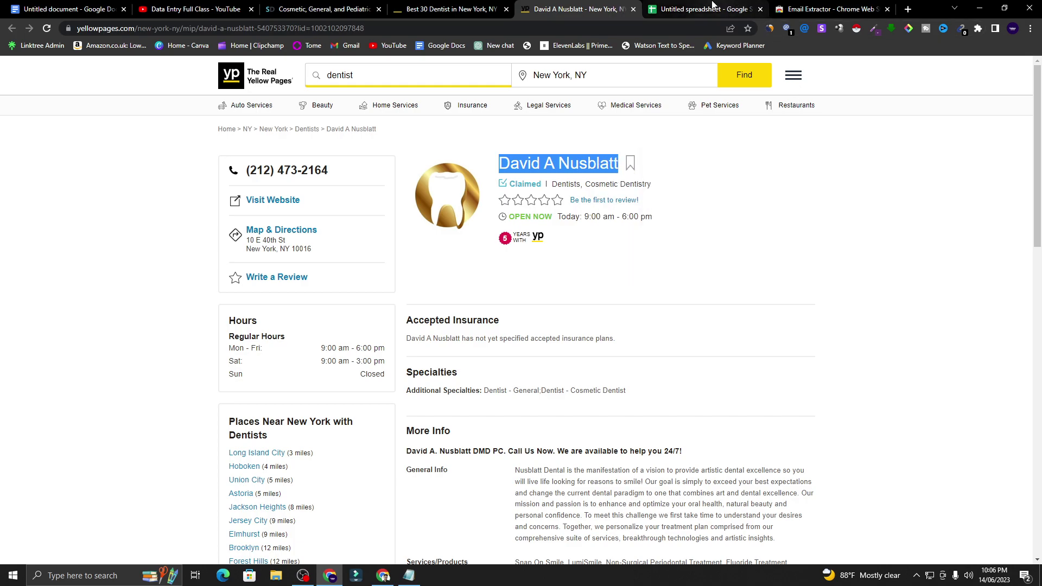
pyautogui.click(705, 10)
pyautogui.rightClick(110, 242)
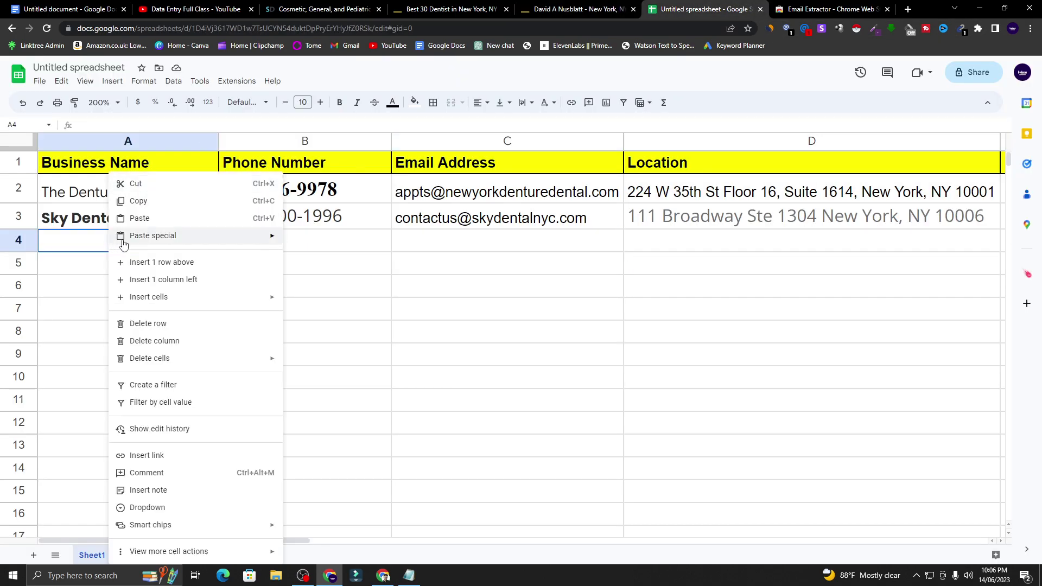
pyautogui.click(161, 217)
pyautogui.click(237, 239)
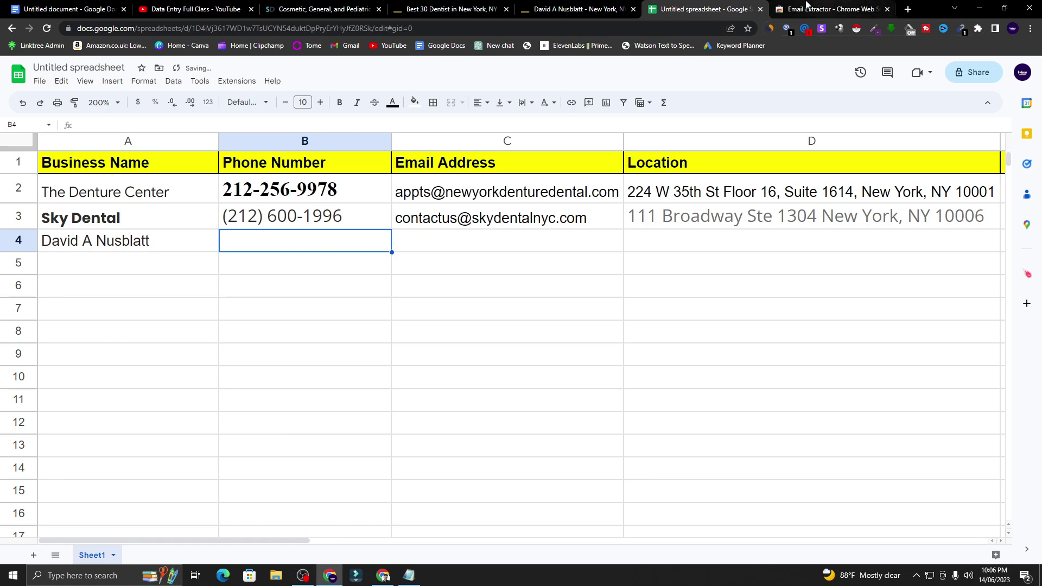
pyautogui.click(575, 9)
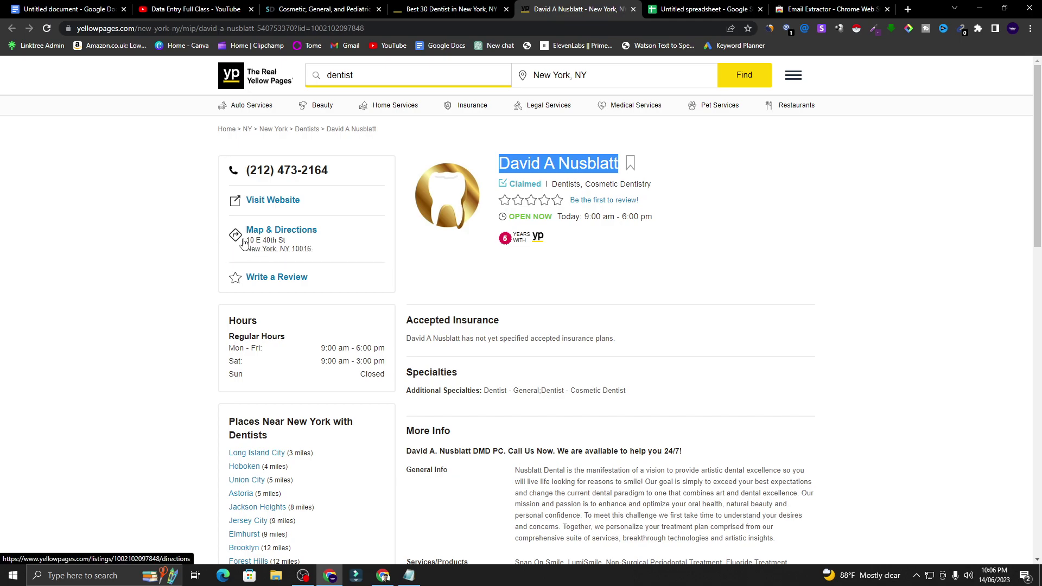
# - Copy the dentist's full East 40th St address from its map-and-directions page
pyautogui.middleClick(300, 239)
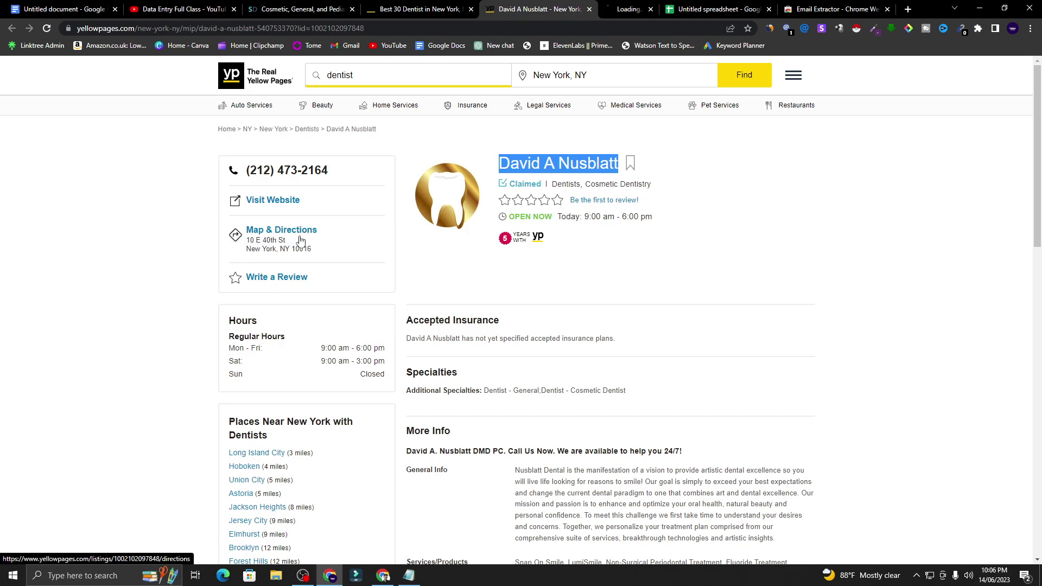
pyautogui.click(609, 5)
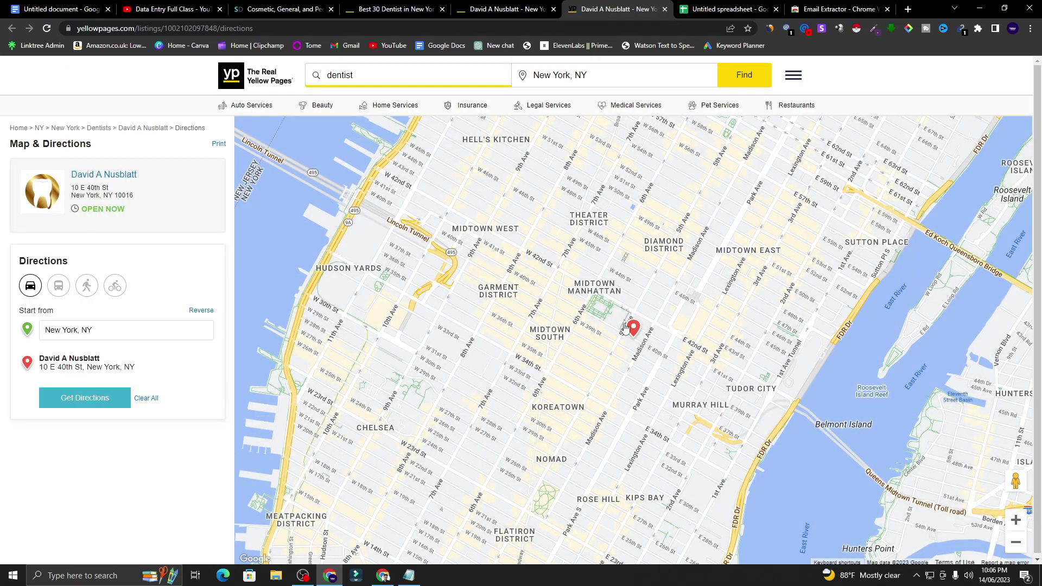
pyautogui.click(633, 330)
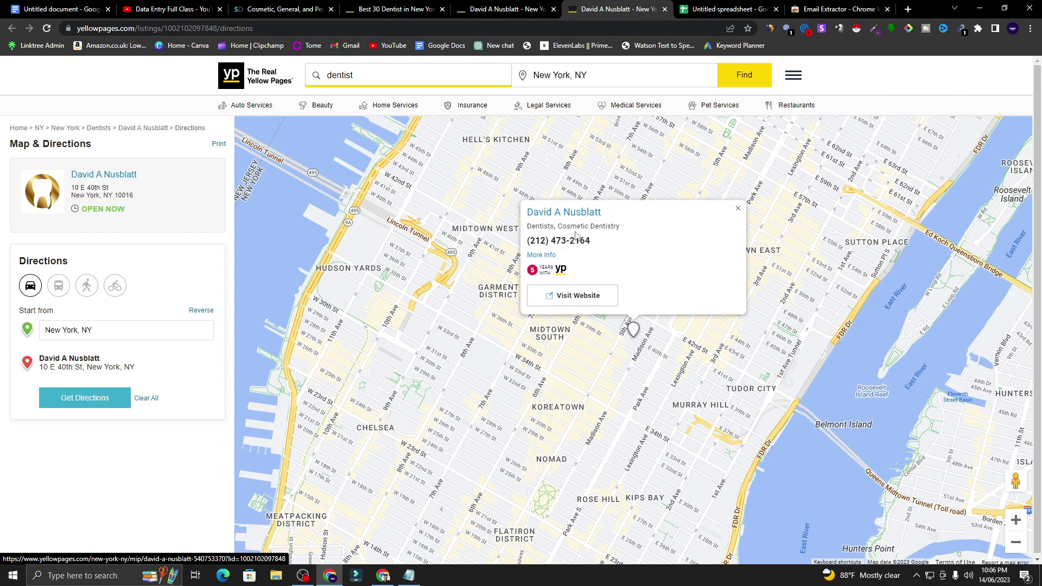
pyautogui.tripleClick(122, 370)
pyautogui.rightClick(121, 366)
pyautogui.click(153, 376)
pyautogui.click(718, 9)
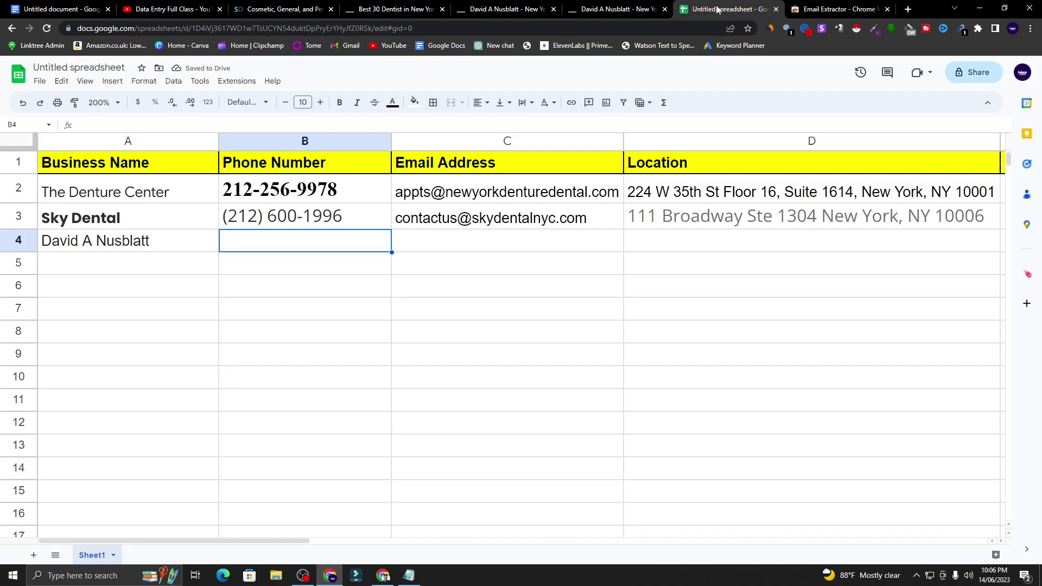
# - Paste the dentist's address into cell D4 and close the extra directions tab
pyautogui.click(712, 246)
pyautogui.rightClick(704, 244)
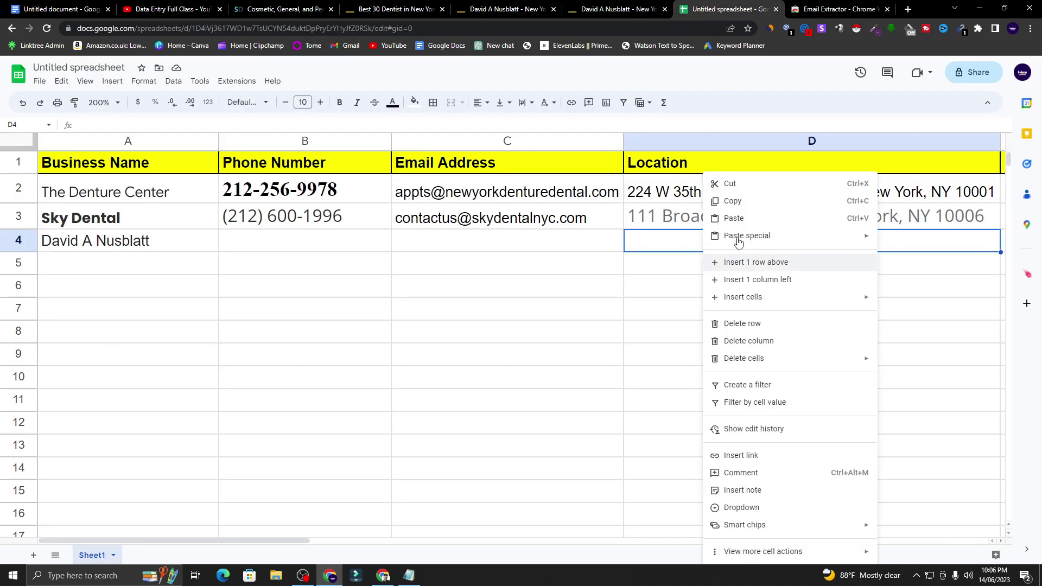
pyautogui.click(723, 217)
pyautogui.click(496, 249)
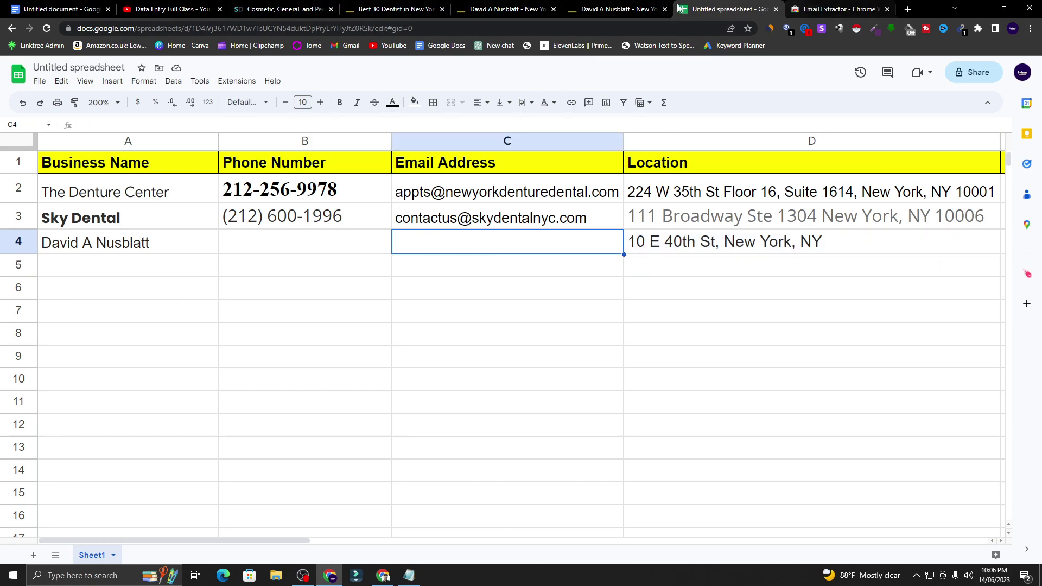
pyautogui.click(624, 7)
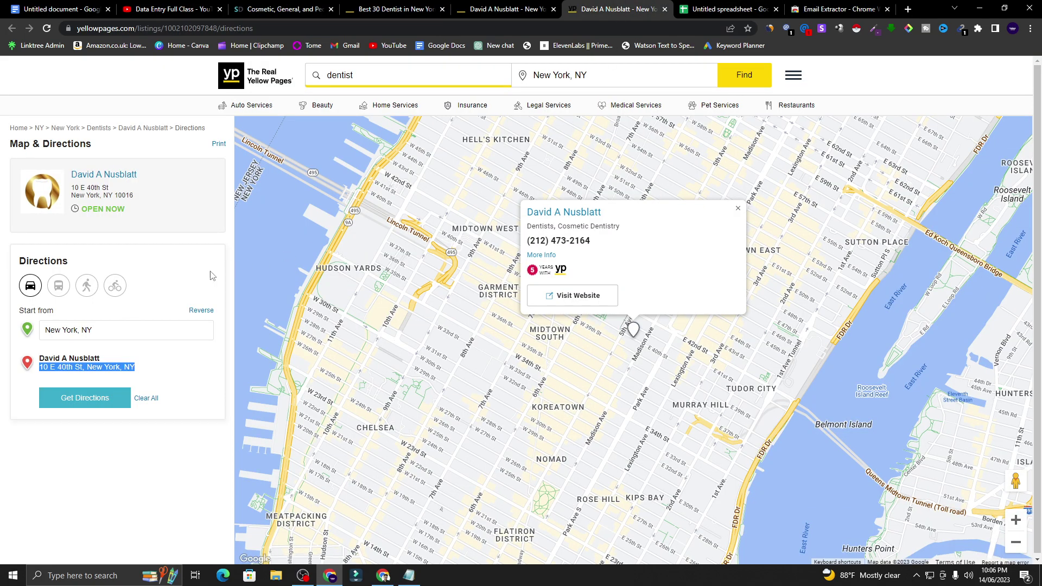
pyautogui.click(664, 9)
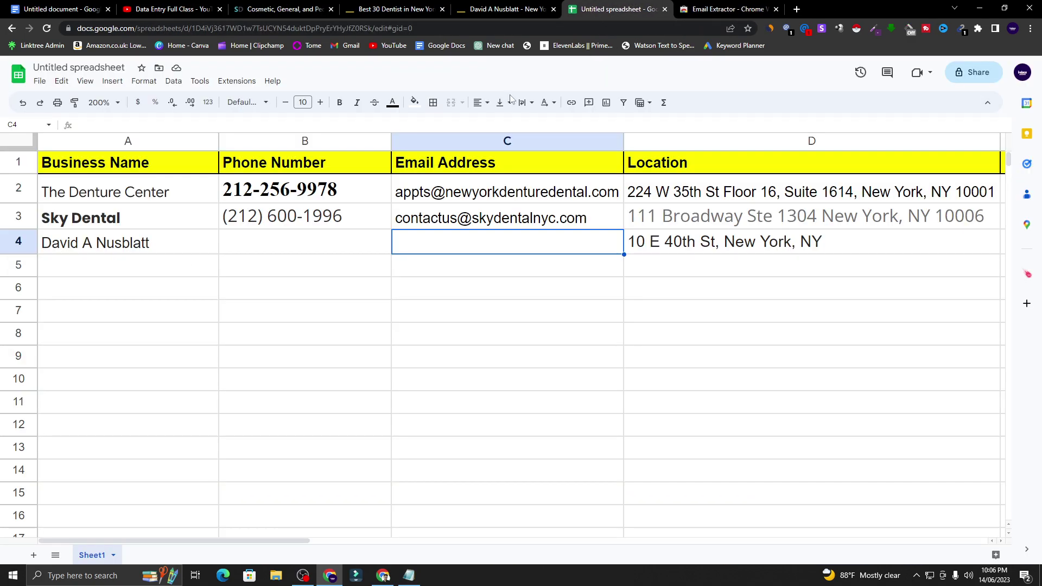
# - Attempt to copy the listing's phone number, cancel the open-app prompts, and close the listing
pyautogui.click(543, 6)
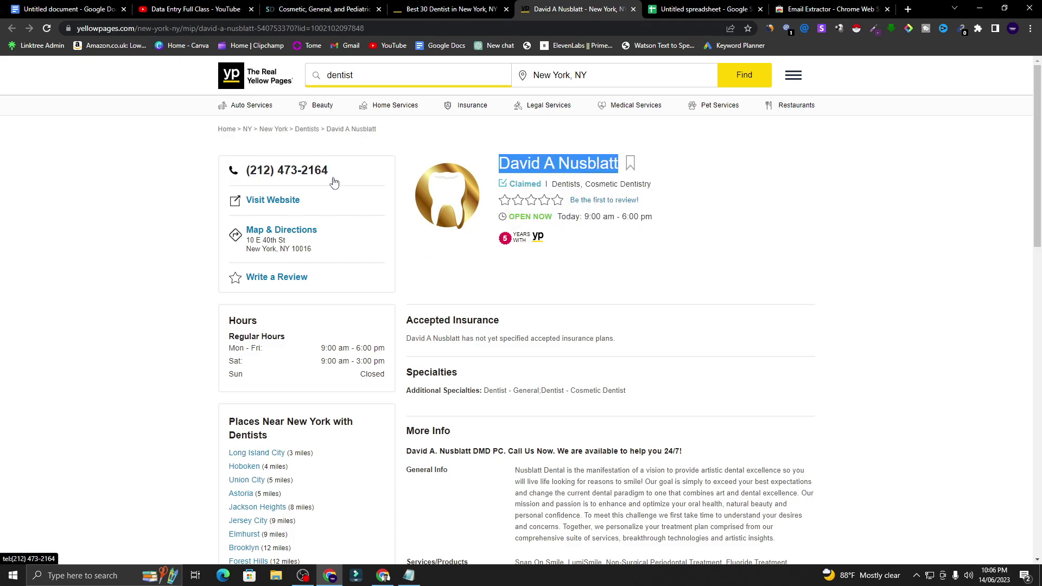
pyautogui.click(298, 172)
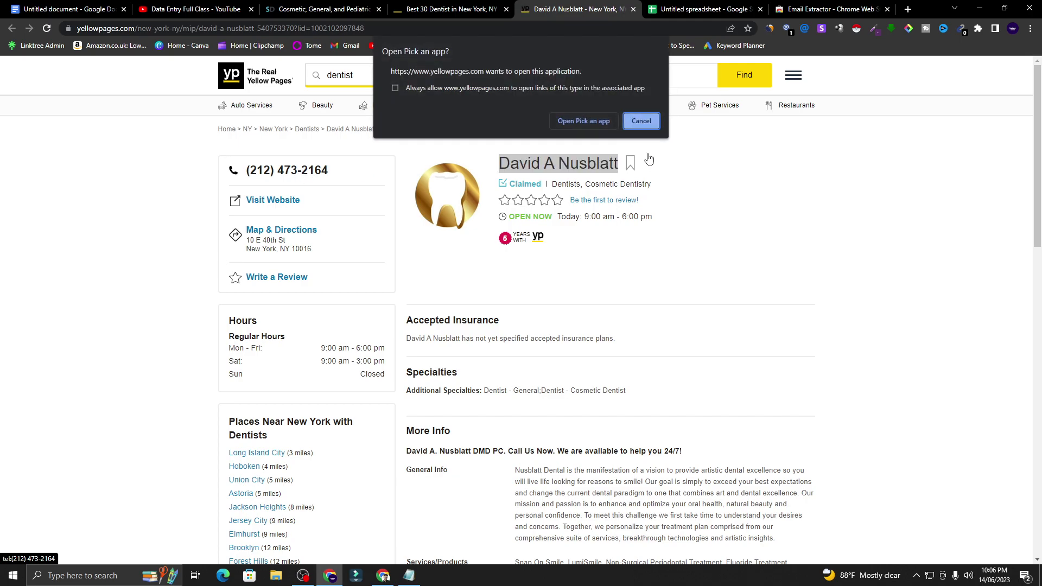
pyautogui.click(640, 121)
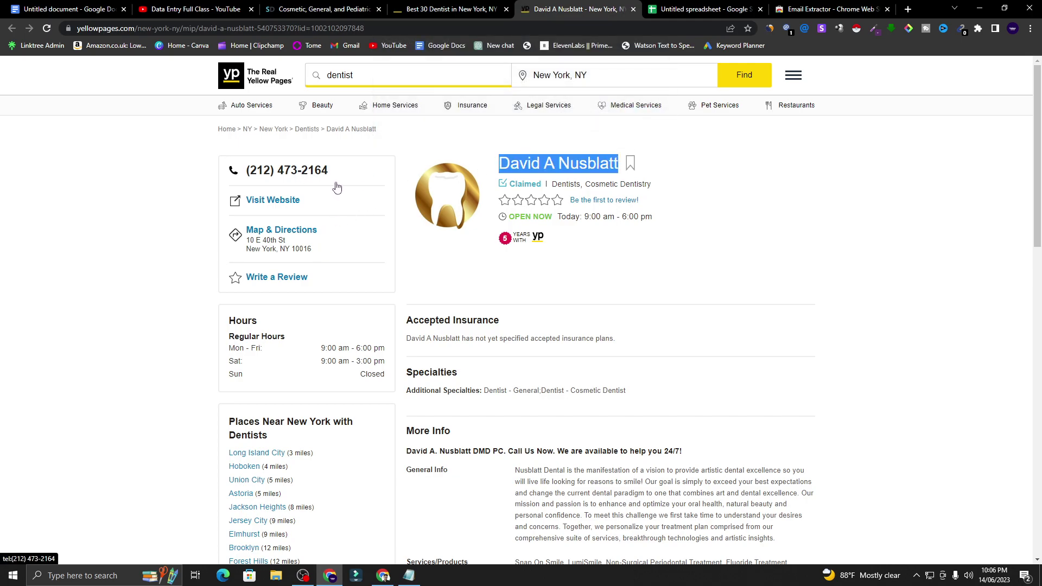
pyautogui.click(320, 172)
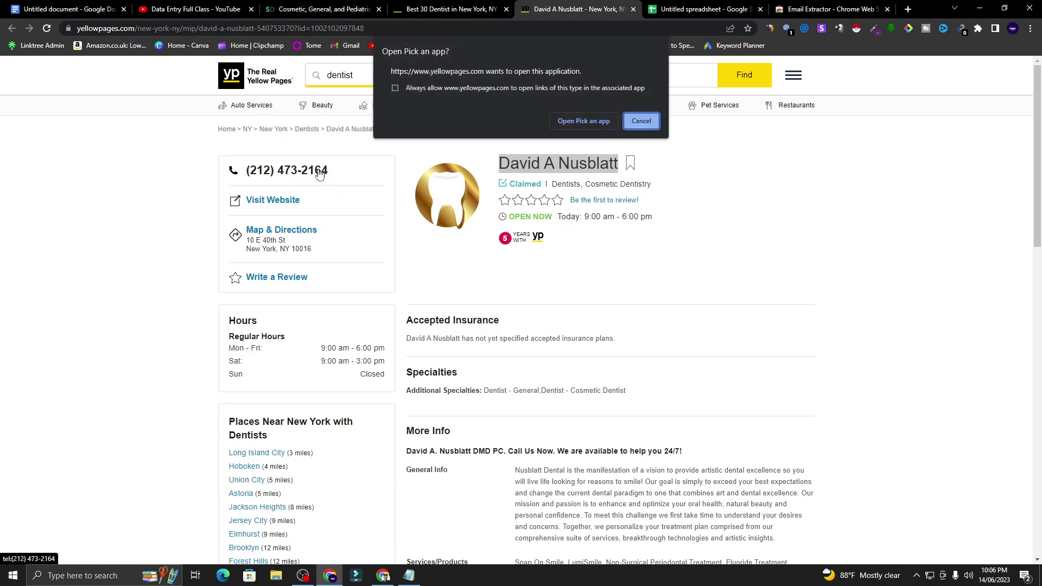
pyautogui.click(630, 122)
pyautogui.scroll(-4, 508, 273)
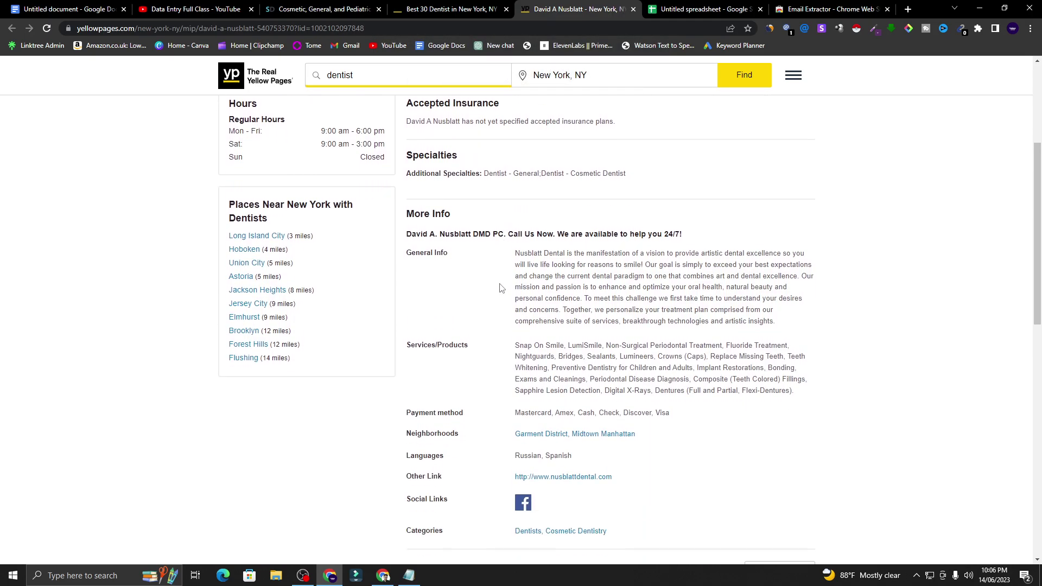
pyautogui.scroll(4, 352, 259)
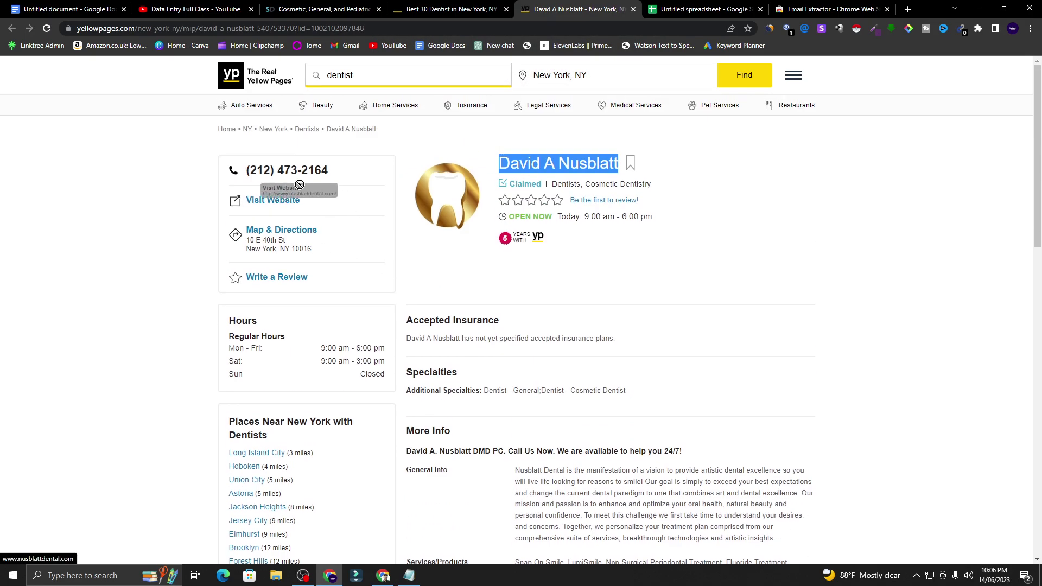
pyautogui.moveTo(216, 129); pyautogui.dragTo(333, 170)
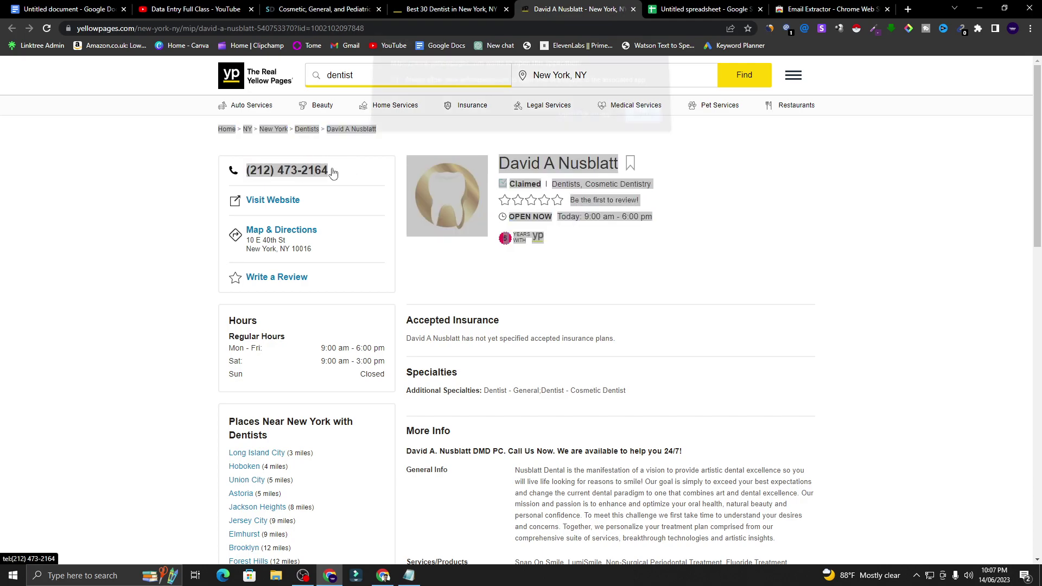
pyautogui.click(641, 121)
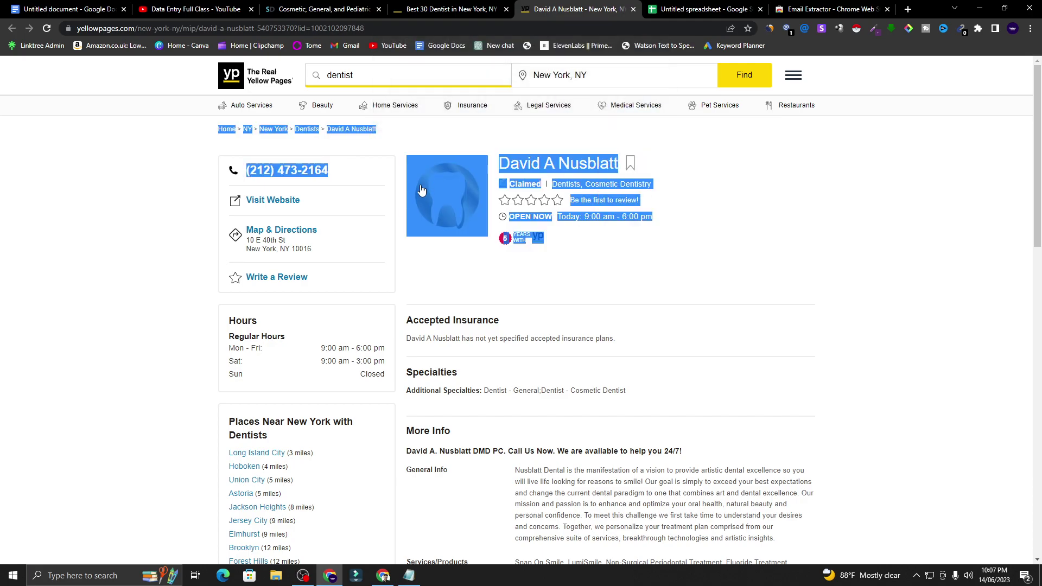
pyautogui.click(404, 224)
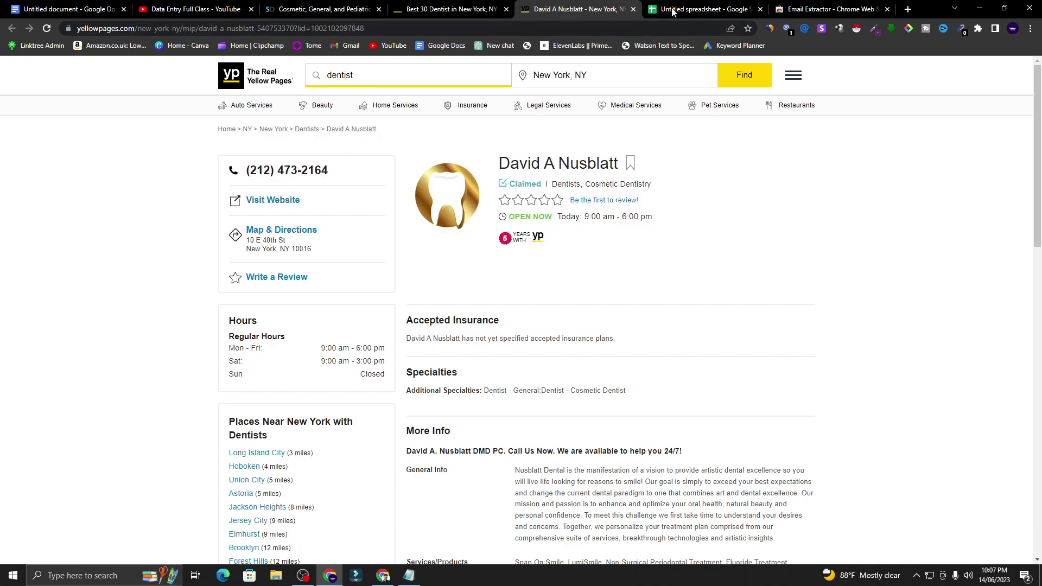
pyautogui.click(633, 9)
# - Reopen the second dentist's listing page from the dentist search results
pyautogui.click(489, 4)
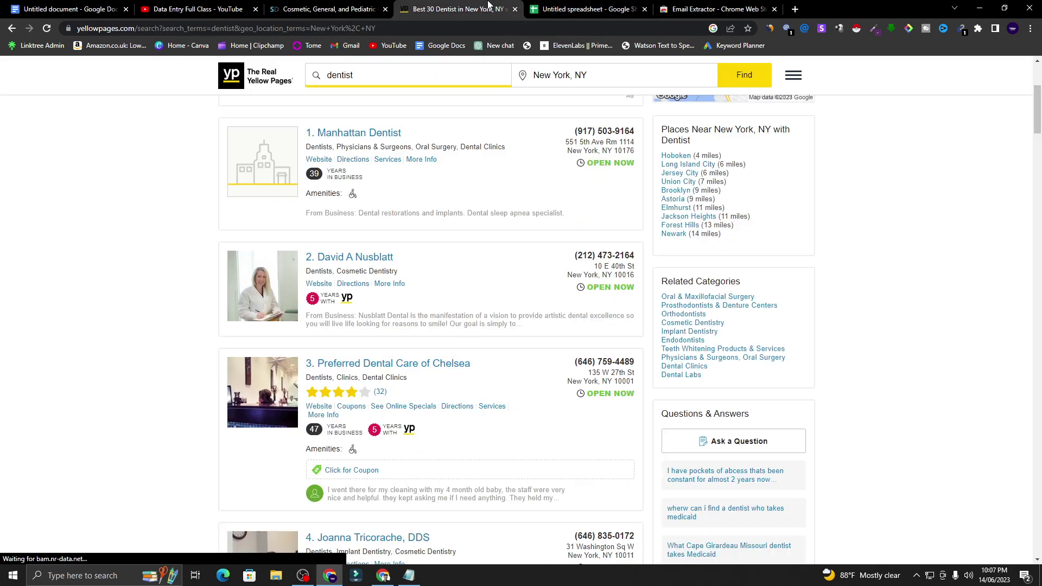
pyautogui.moveTo(571, 257); pyautogui.dragTo(639, 259)
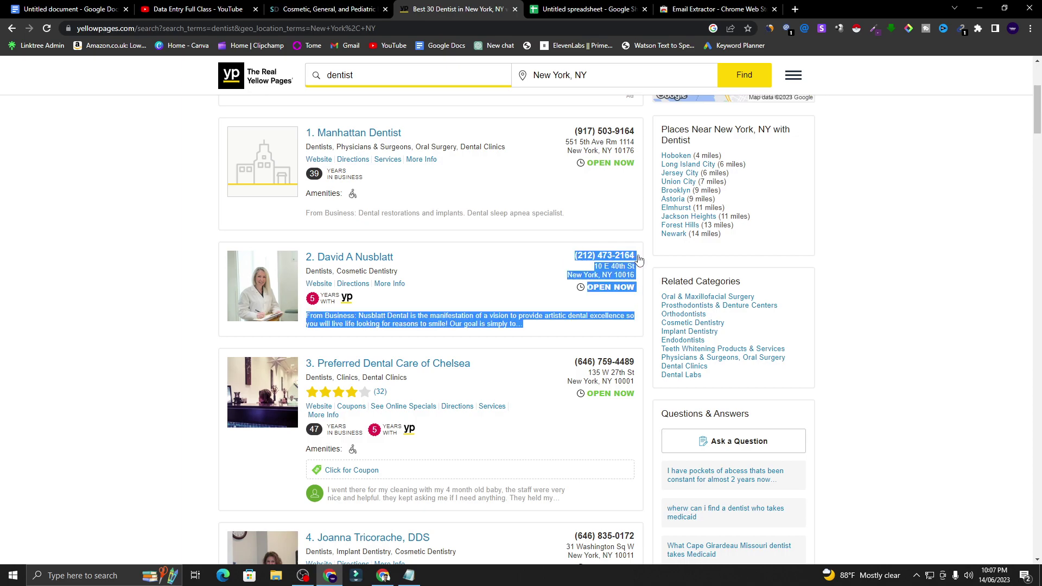
pyautogui.click(572, 254)
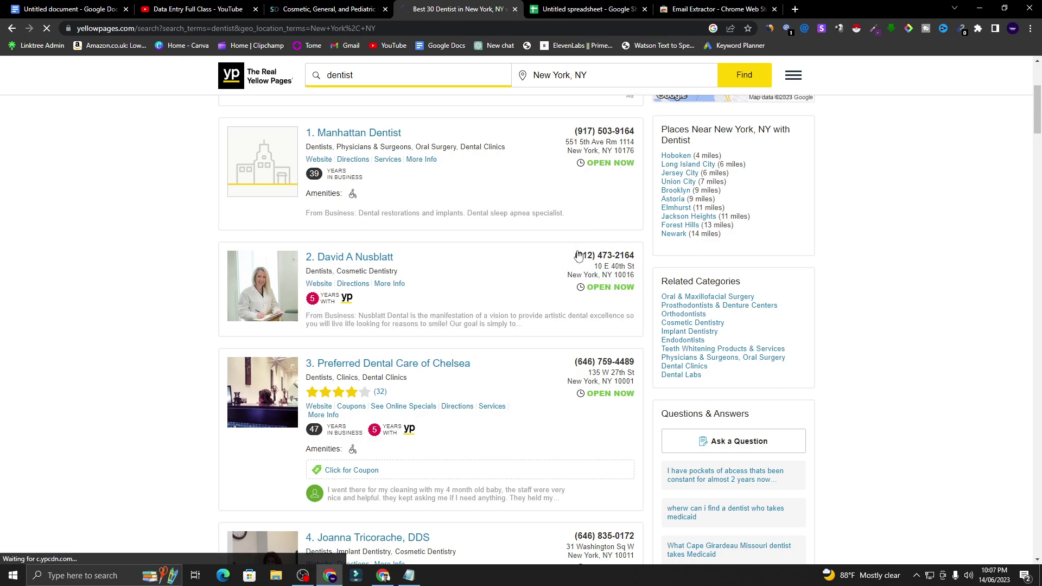
pyautogui.moveTo(398, 108)
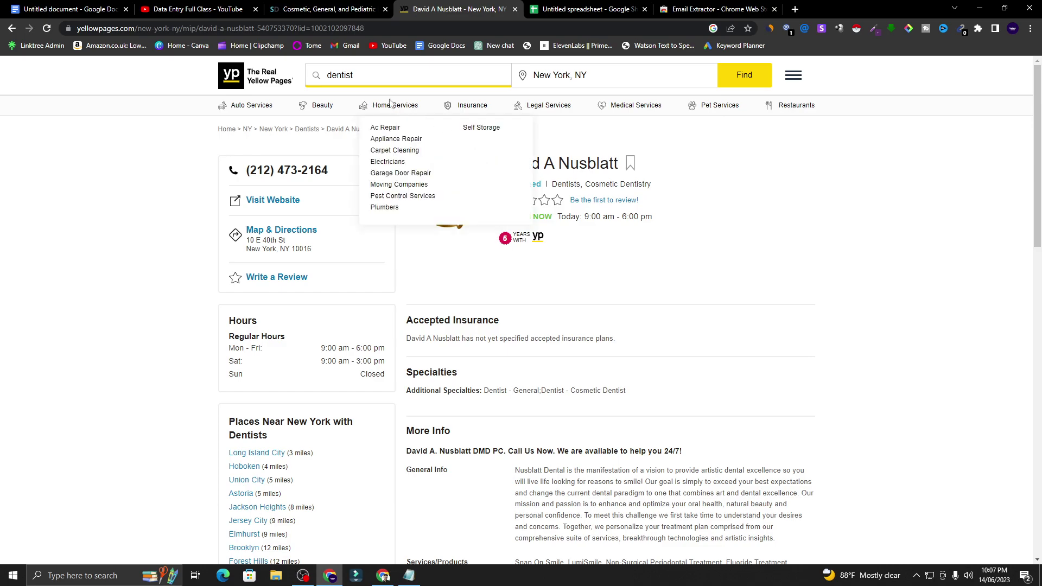
pyautogui.click(326, 8)
pyautogui.click(450, 9)
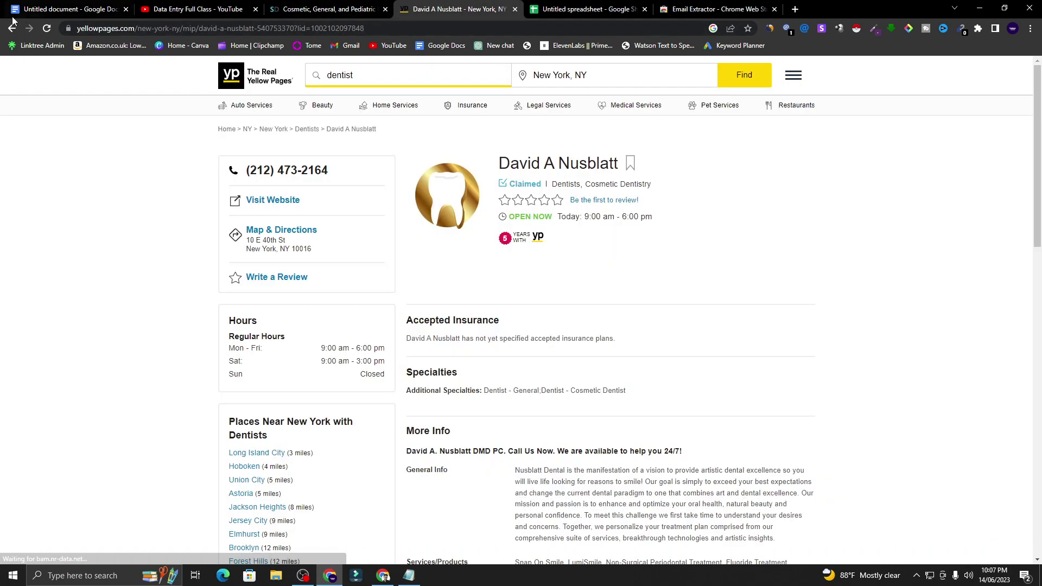
pyautogui.click(10, 28)
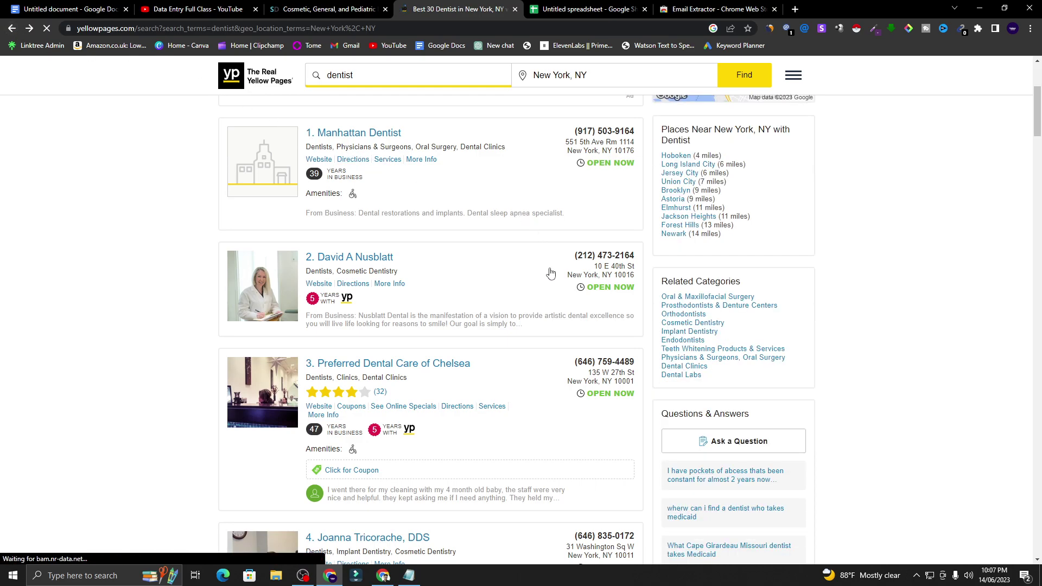
pyautogui.moveTo(636, 255); pyautogui.dragTo(622, 255)
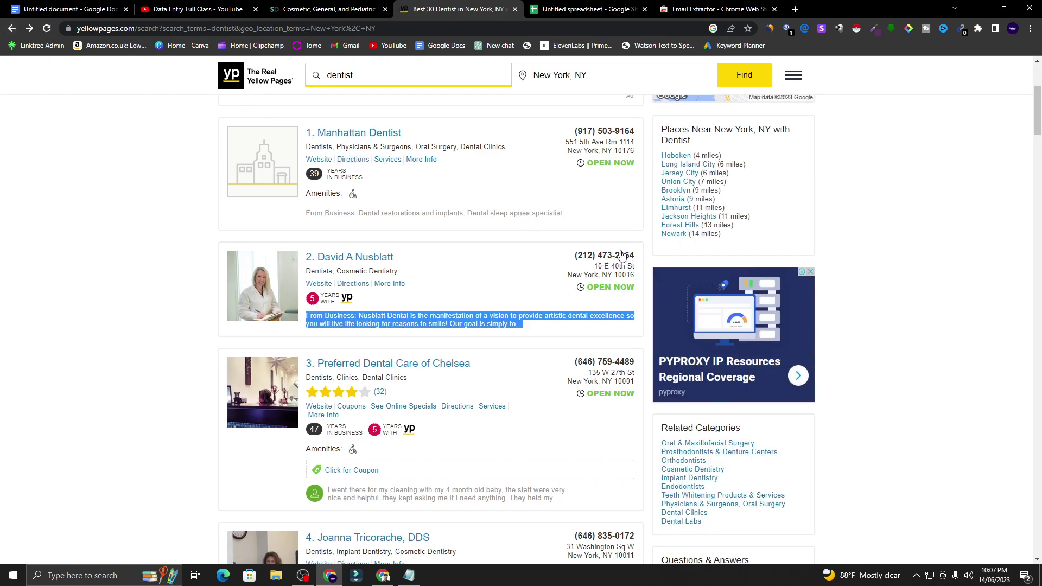
pyautogui.hotkey('alt', 'Right')
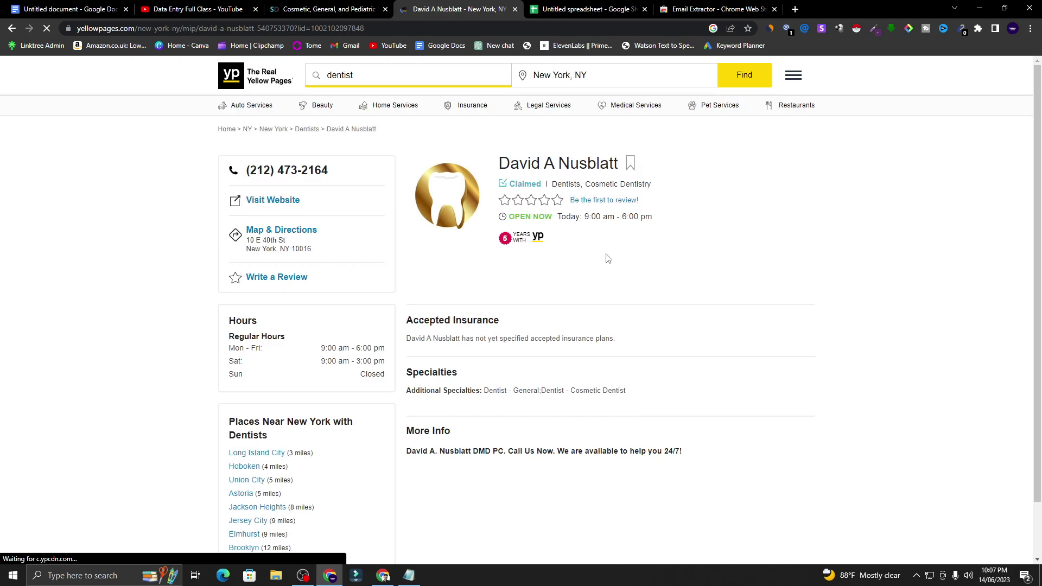
# - Allow the site to always open the listing's phone link in an app
pyautogui.click(275, 172)
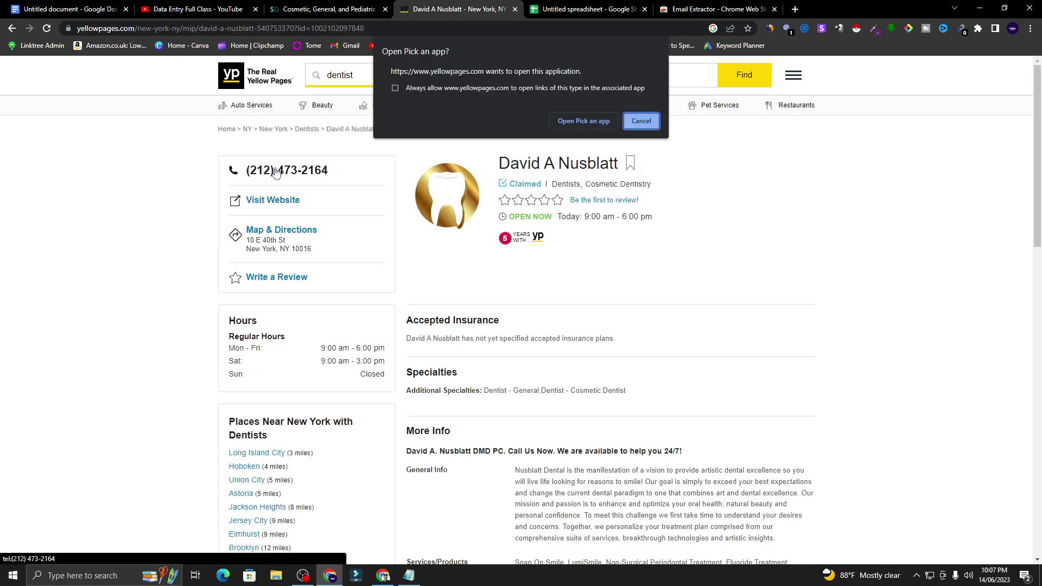
pyautogui.click(635, 122)
pyautogui.click(326, 171)
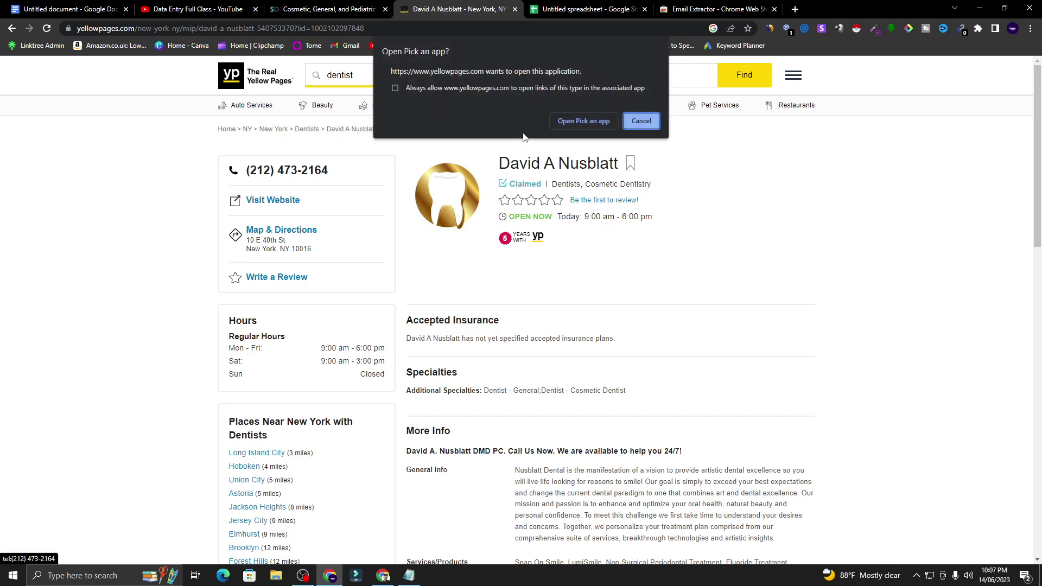
pyautogui.click(395, 88)
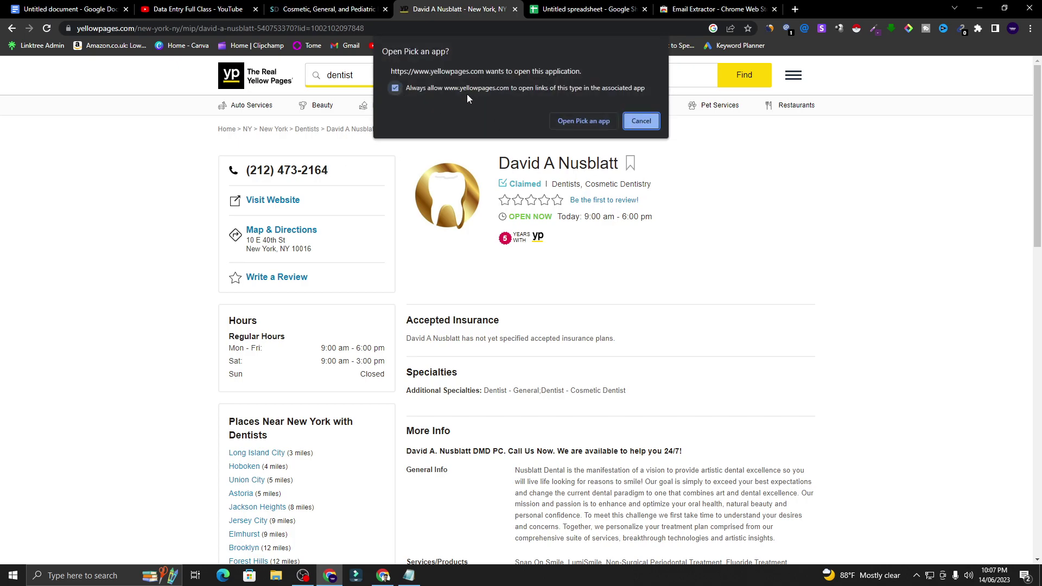
pyautogui.click(605, 122)
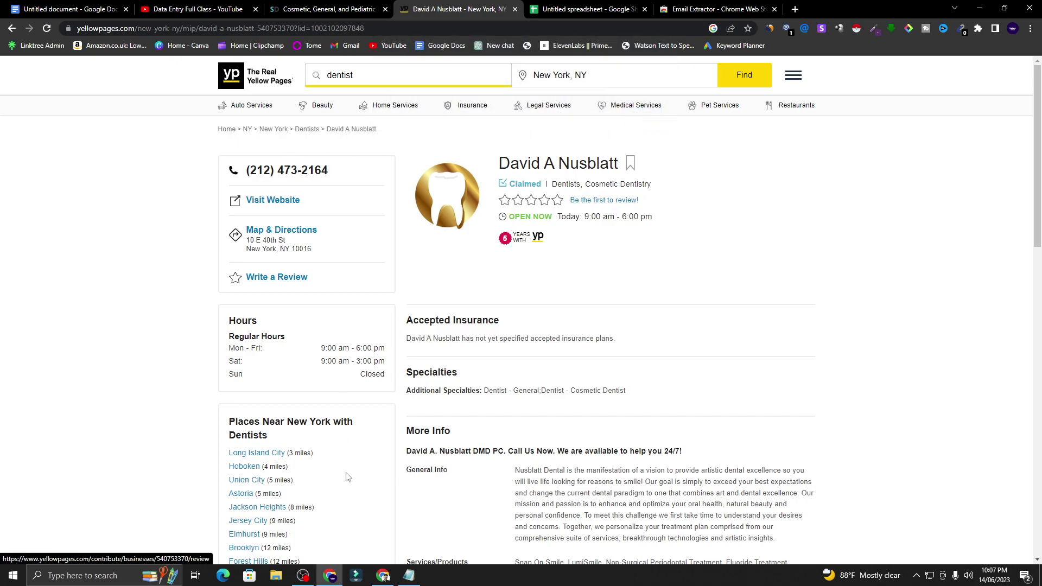
# - Clear the old list in Notepad and type out the dentist's phone number
pyautogui.click(408, 575)
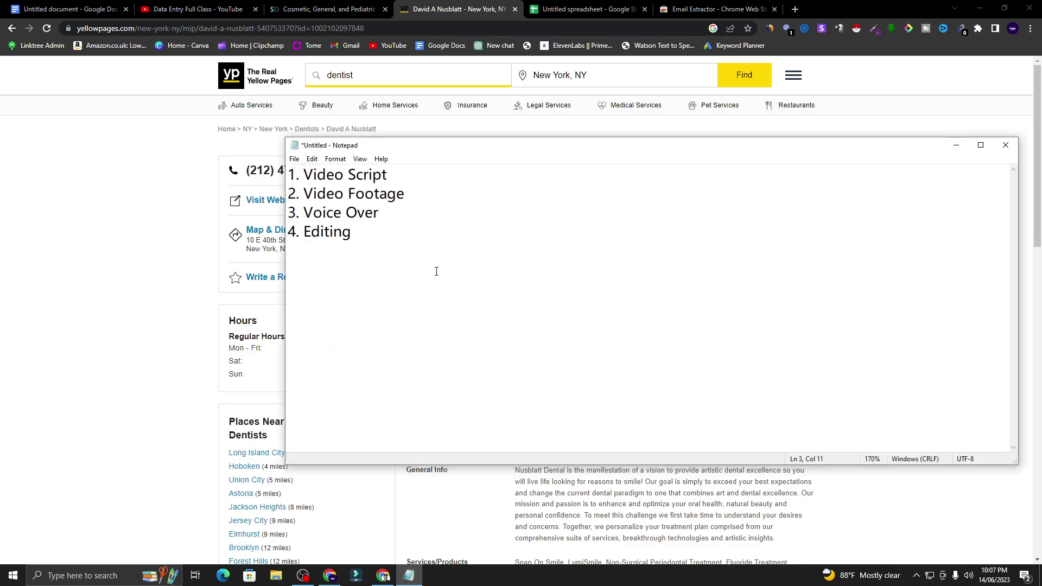
pyautogui.hotkey('ctrl', 'a')
pyautogui.press('Delete')
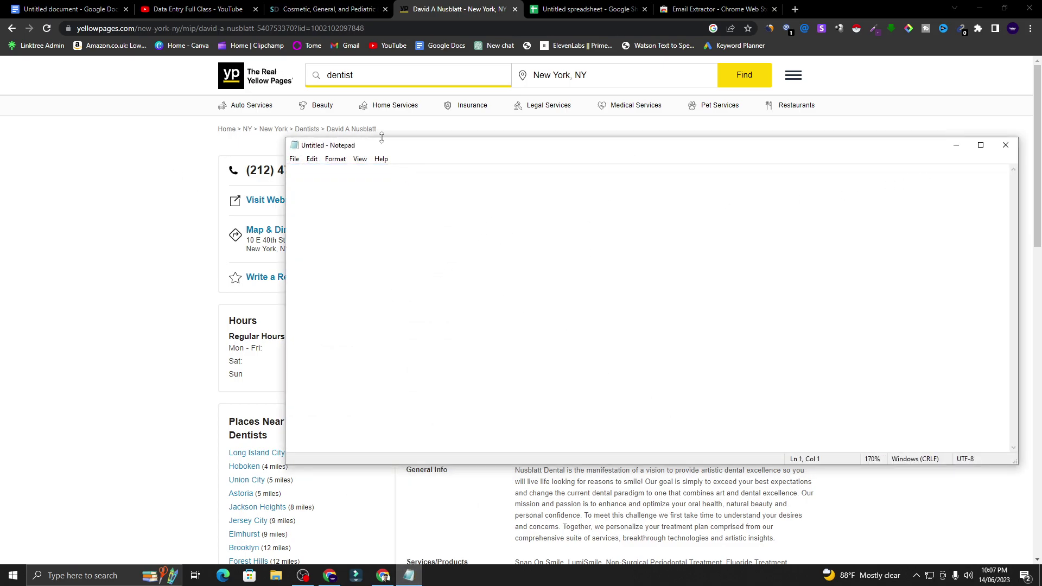
pyautogui.moveTo(395, 150); pyautogui.dragTo(607, 153)
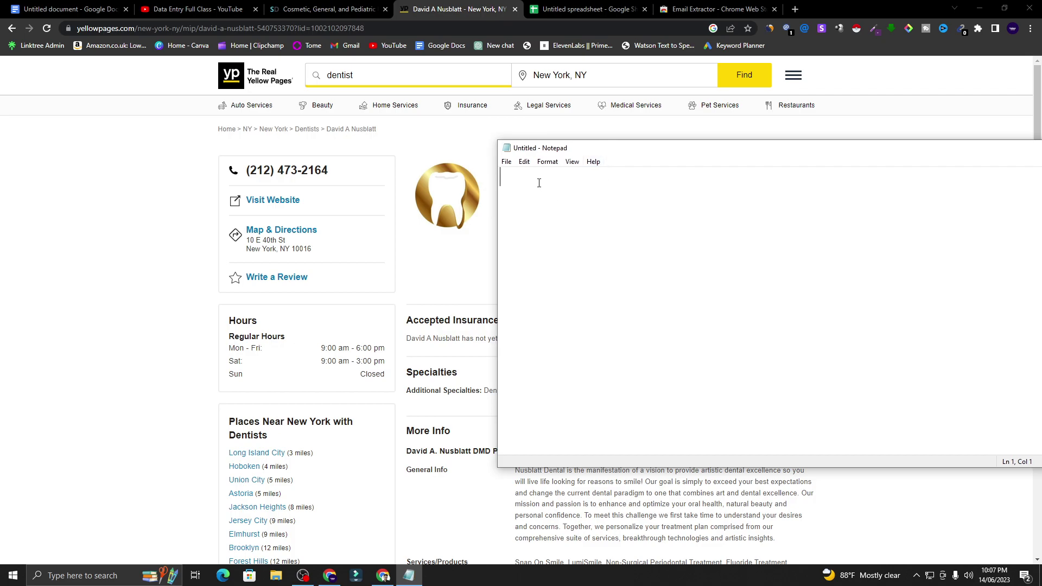
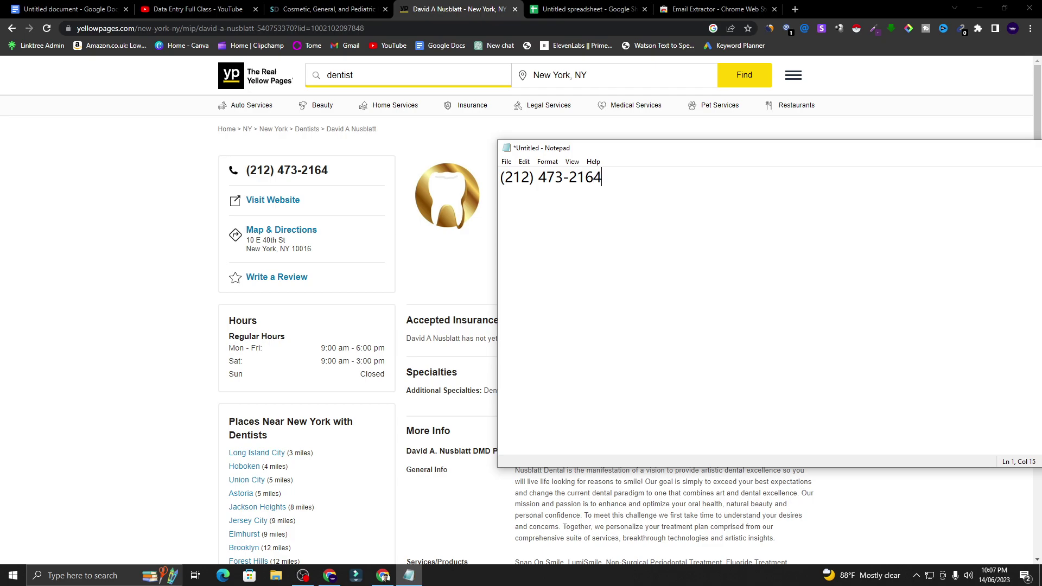
# - Copy the typed phone number and close Notepad without saving
pyautogui.doubleClick(554, 181)
pyautogui.click(554, 180)
pyautogui.moveTo(593, 172); pyautogui.dragTo(494, 168)
pyautogui.rightClick(514, 180)
pyautogui.click(532, 215)
pyautogui.moveTo(912, 157); pyautogui.dragTo(770, 152)
pyautogui.click(829, 165)
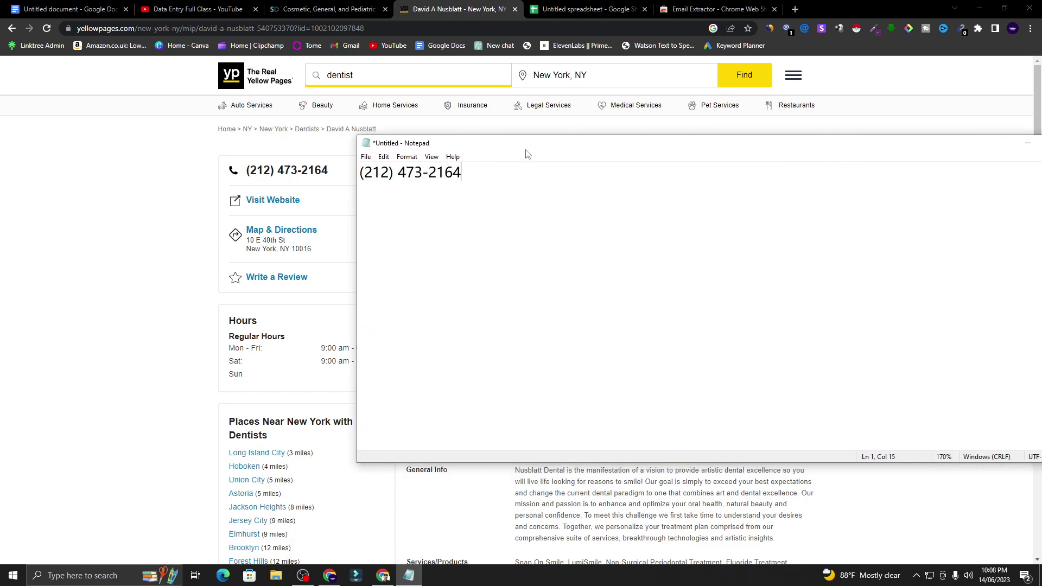
pyautogui.moveTo(520, 152); pyautogui.dragTo(391, 149)
pyautogui.click(941, 139)
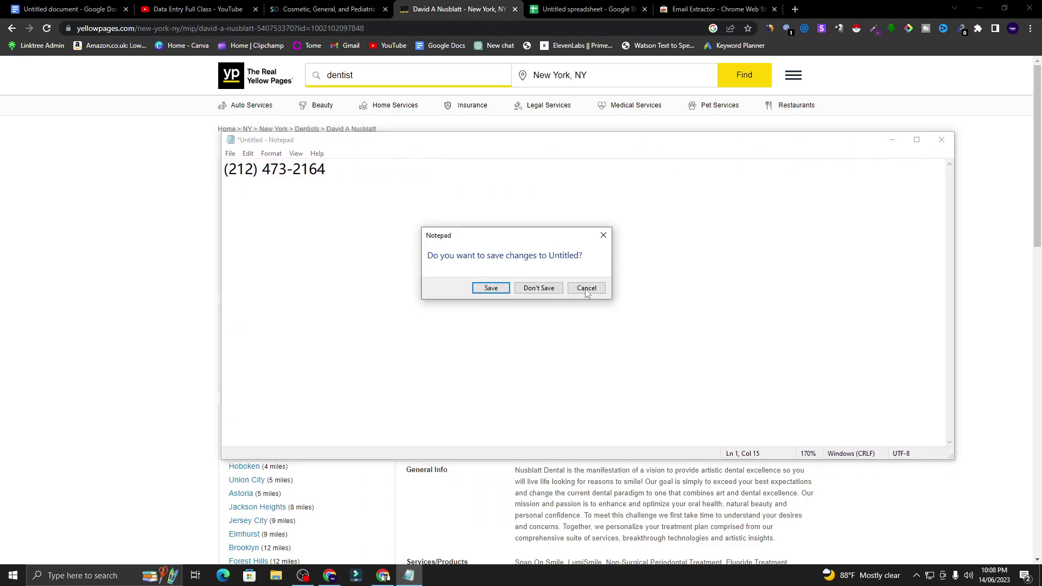
pyautogui.click(545, 289)
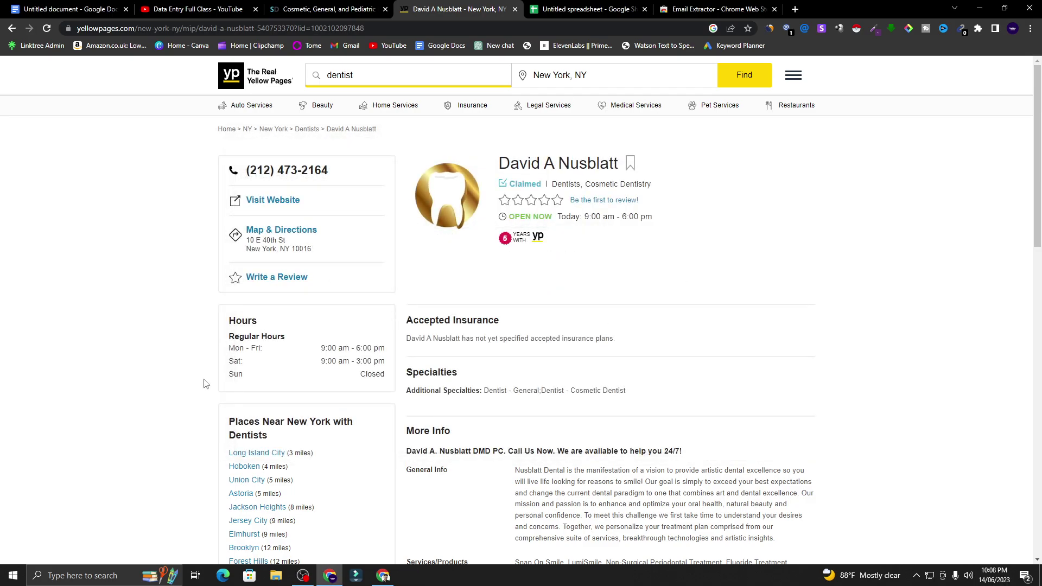
# - Paste the dentist's phone number into cell B4 and confirm the entry
pyautogui.click(594, 7)
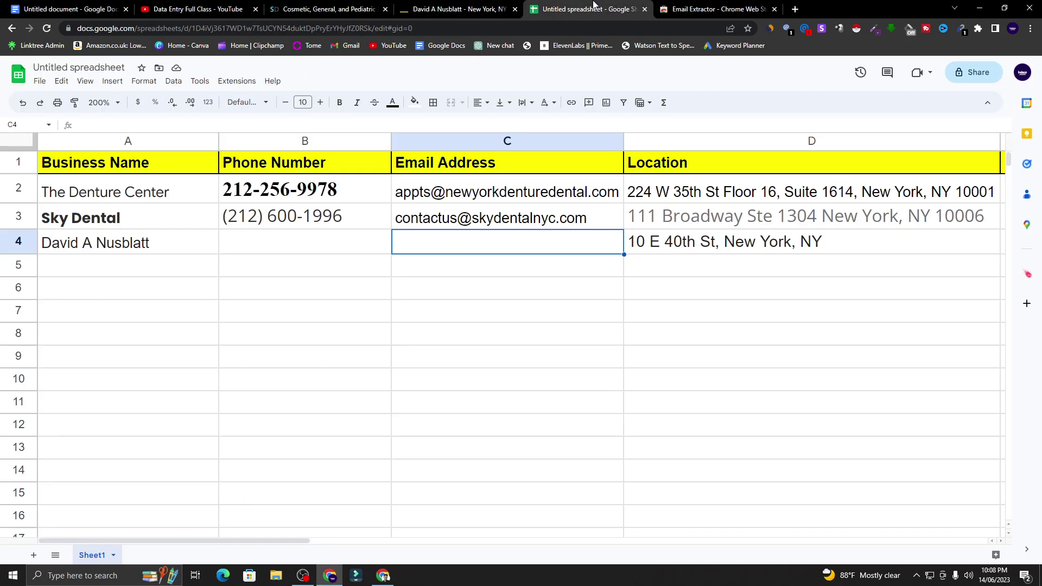
pyautogui.click(287, 240)
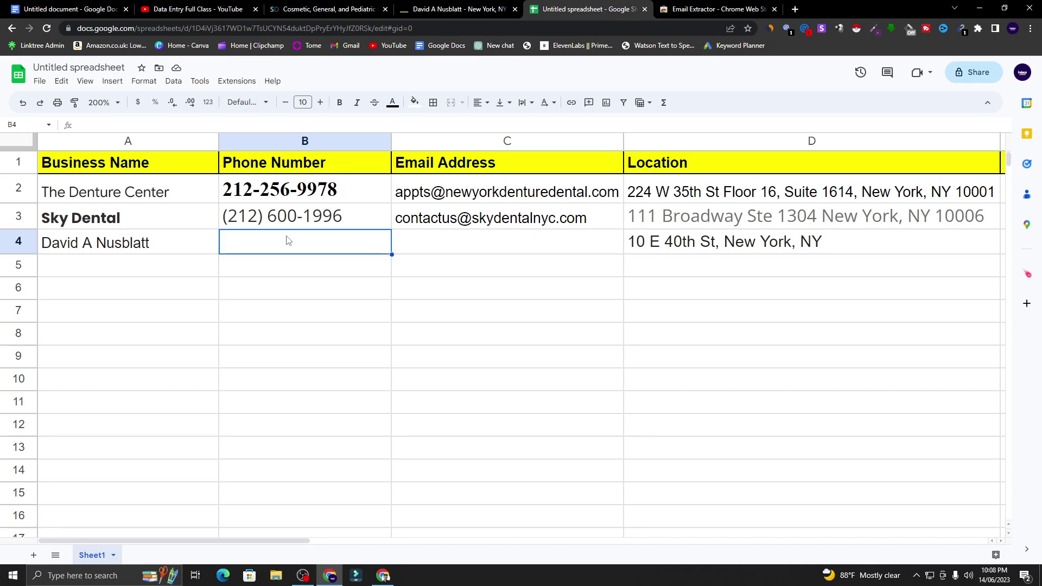
pyautogui.rightClick(287, 239)
pyautogui.click(316, 218)
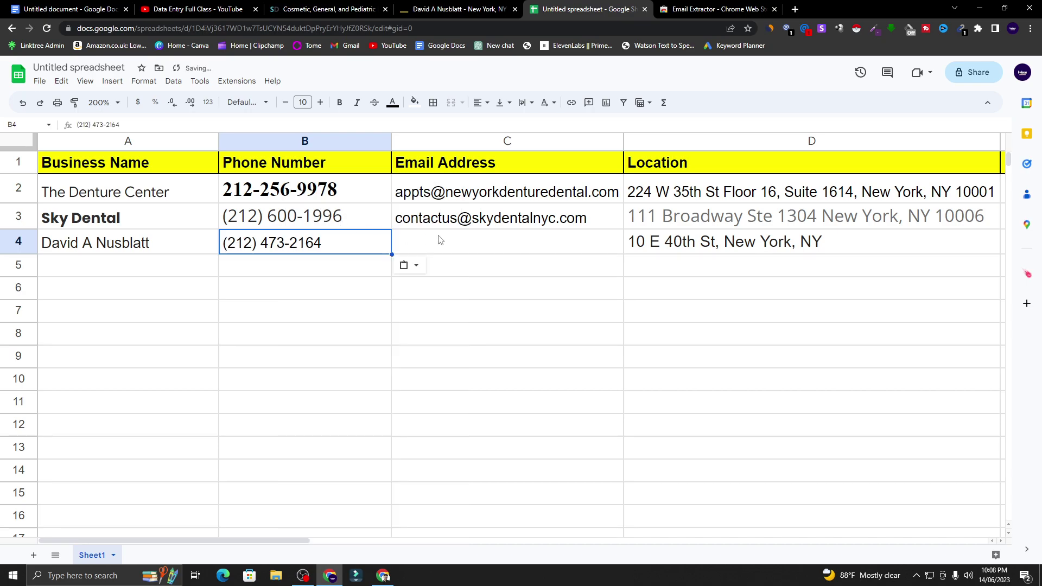
pyautogui.press('Tab')
pyautogui.click(459, 9)
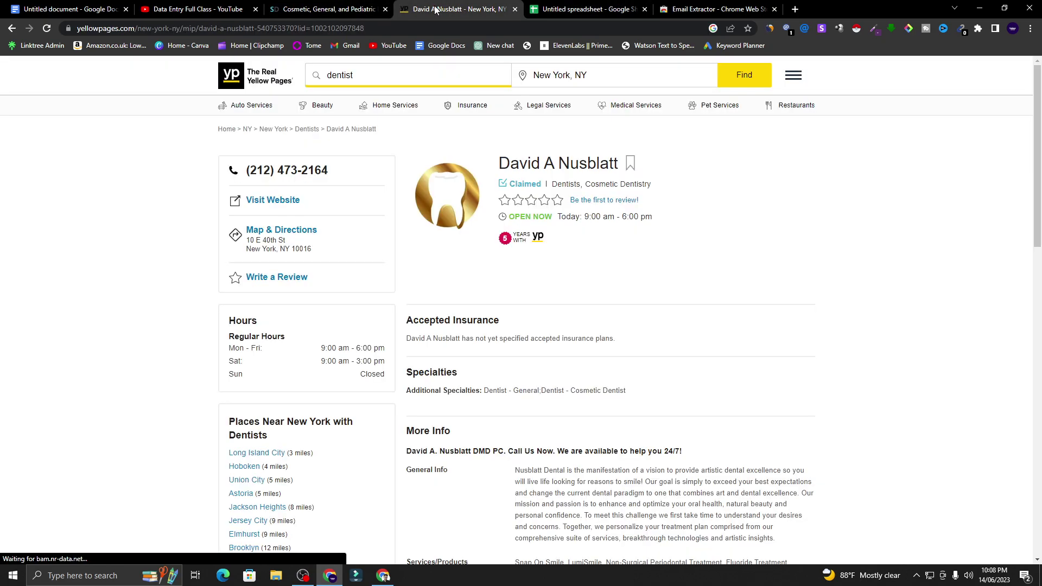
# - Copy the practice's e-mail address from the contact page of its own website
pyautogui.click(277, 199)
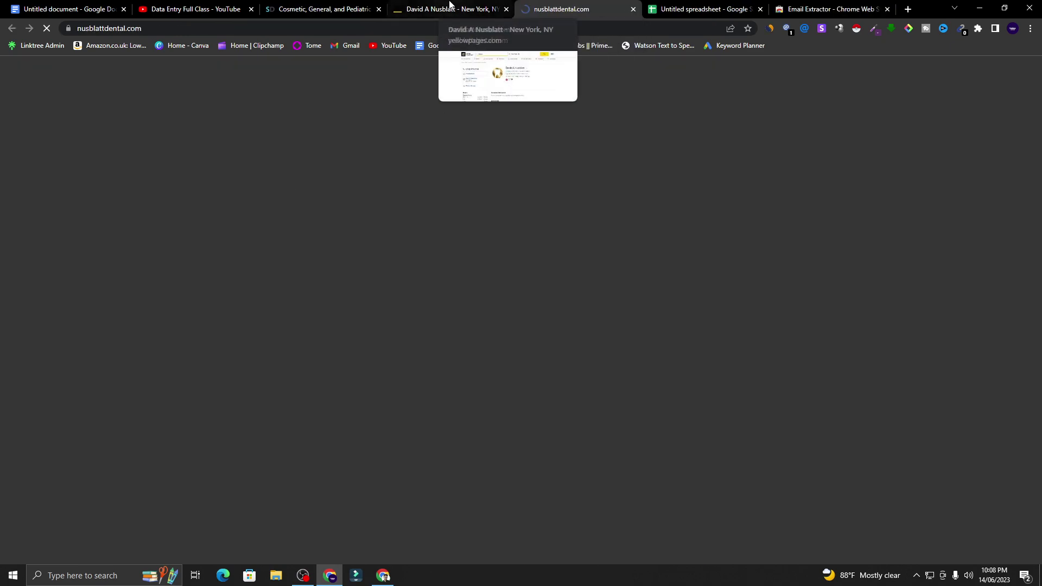
pyautogui.click(450, 7)
pyautogui.hotkey('ctrl', 'Tab')
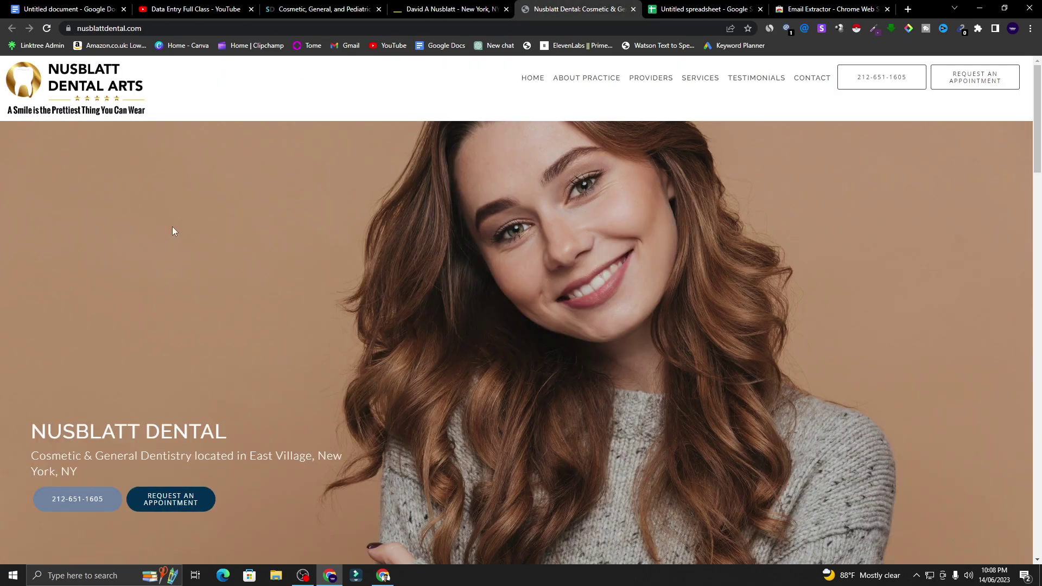
pyautogui.scroll(-6, 647, 149)
pyautogui.scroll(4, 811, 81)
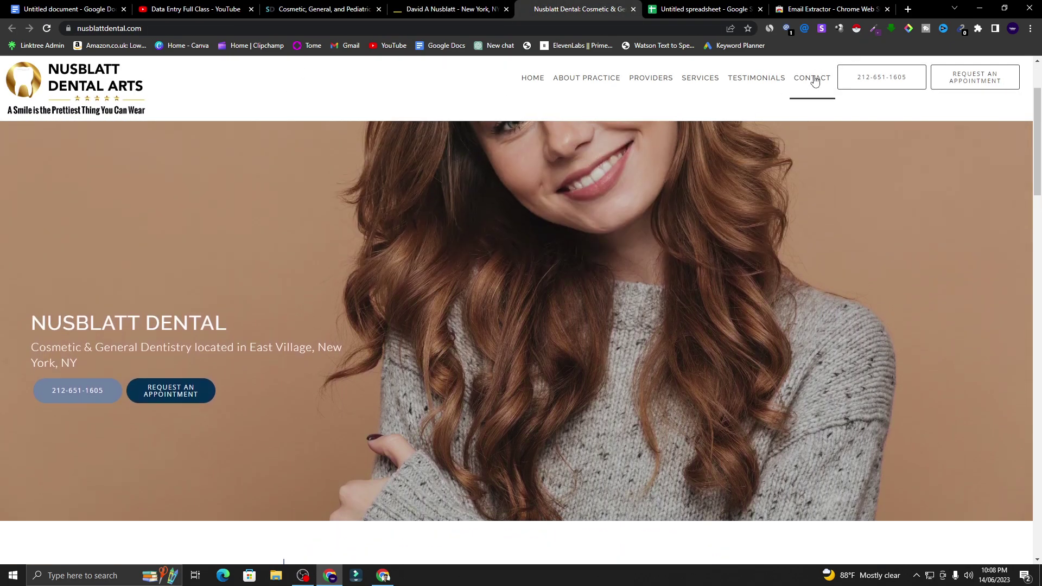
pyautogui.click(816, 82)
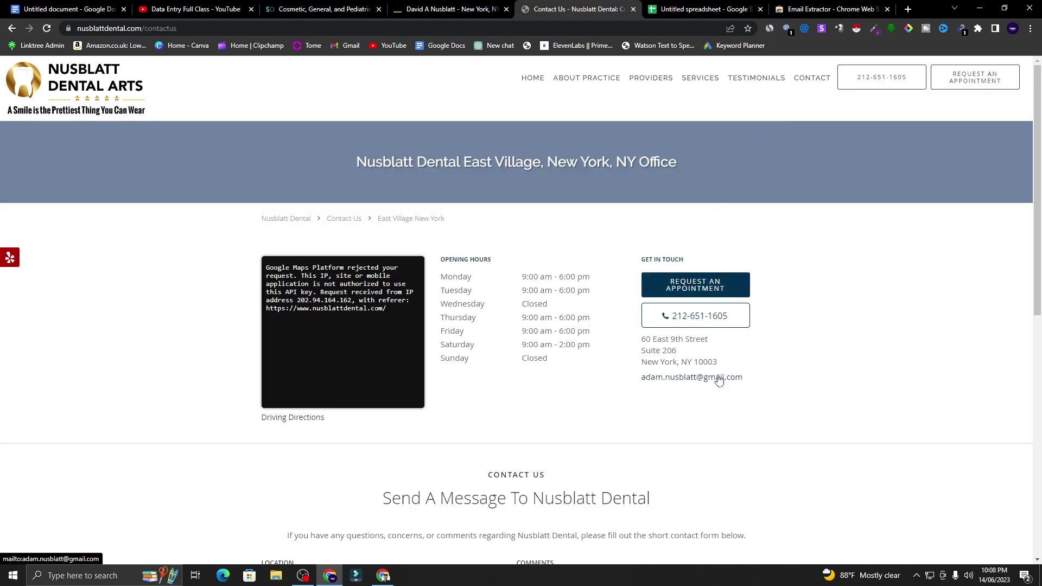
pyautogui.moveTo(634, 378); pyautogui.dragTo(767, 384)
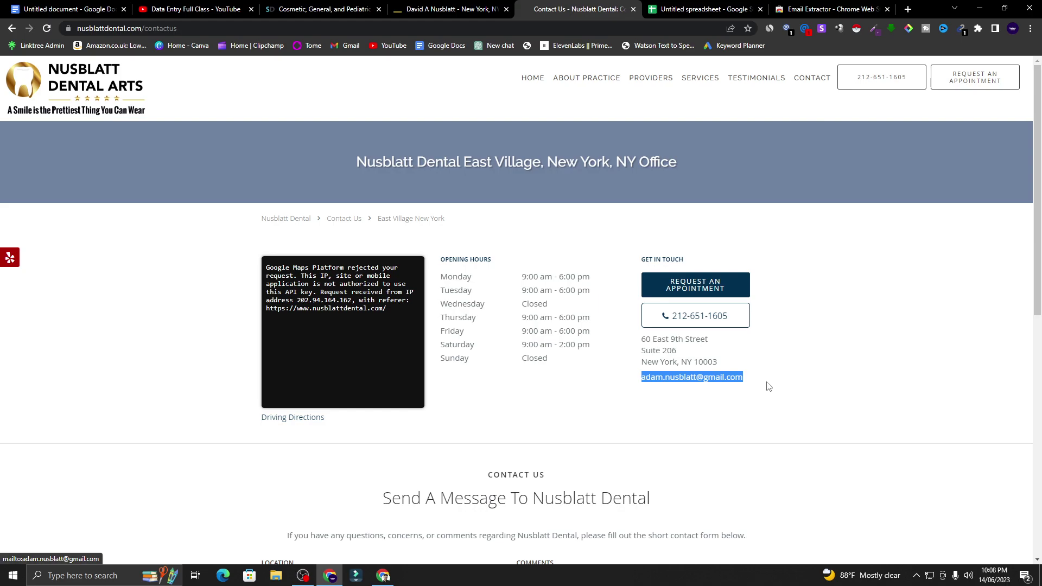
pyautogui.rightClick(727, 378)
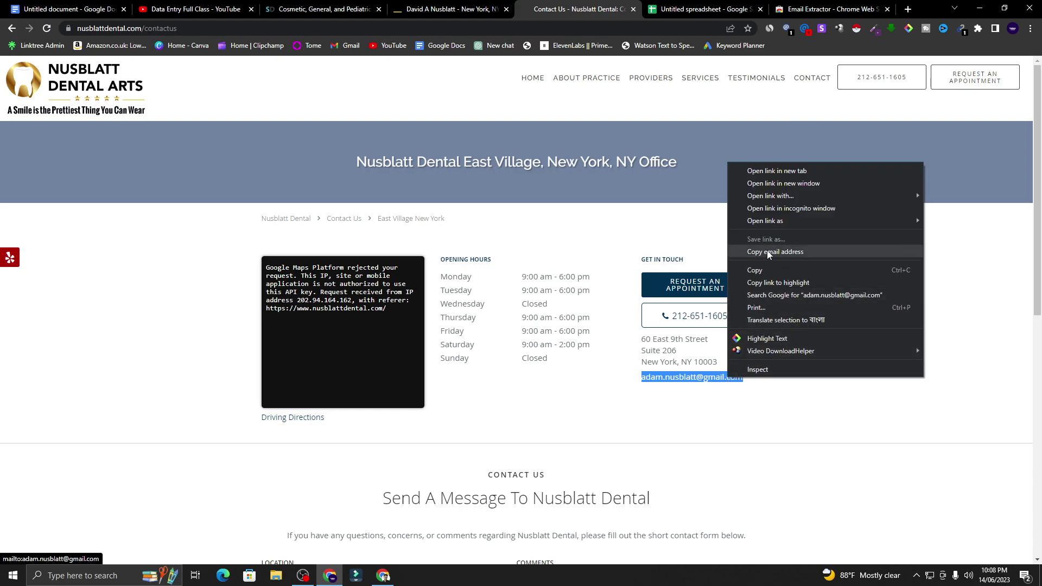
pyautogui.click(765, 271)
# - Paste the third practice's e-mail address into cell C4 as a link
pyautogui.click(700, 9)
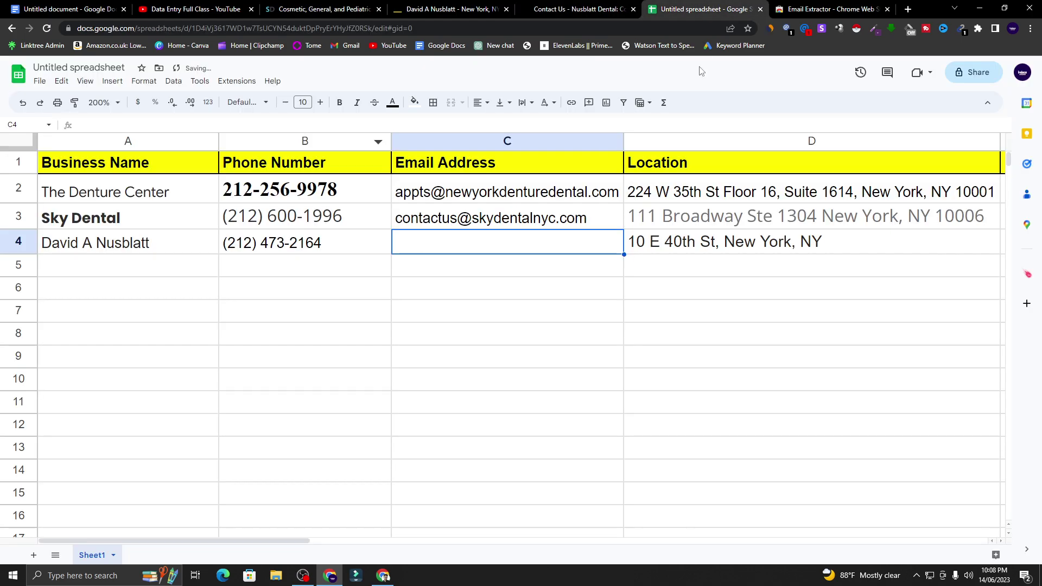
pyautogui.rightClick(519, 247)
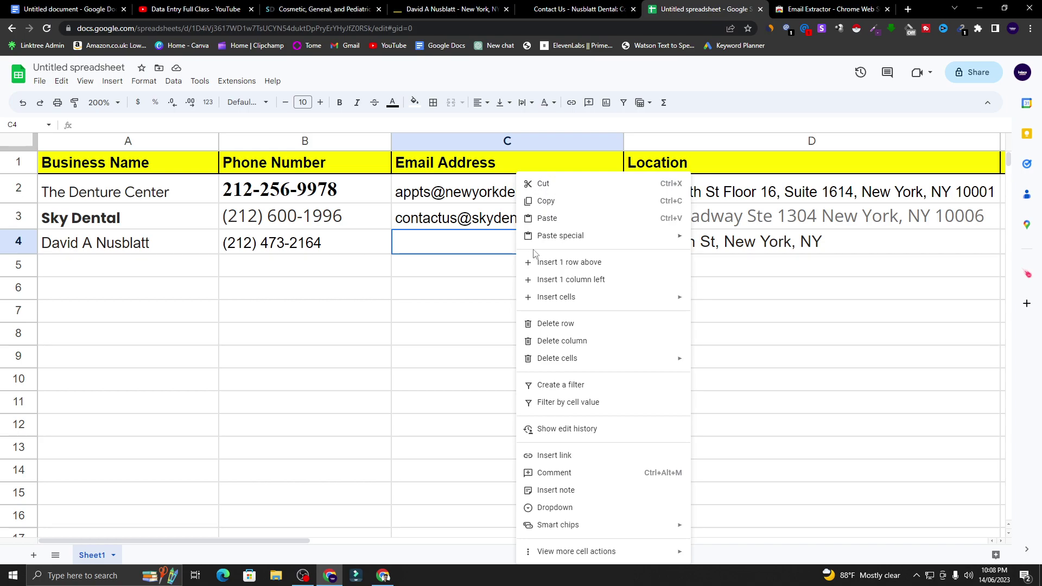
pyautogui.click(554, 224)
pyautogui.press('Return')
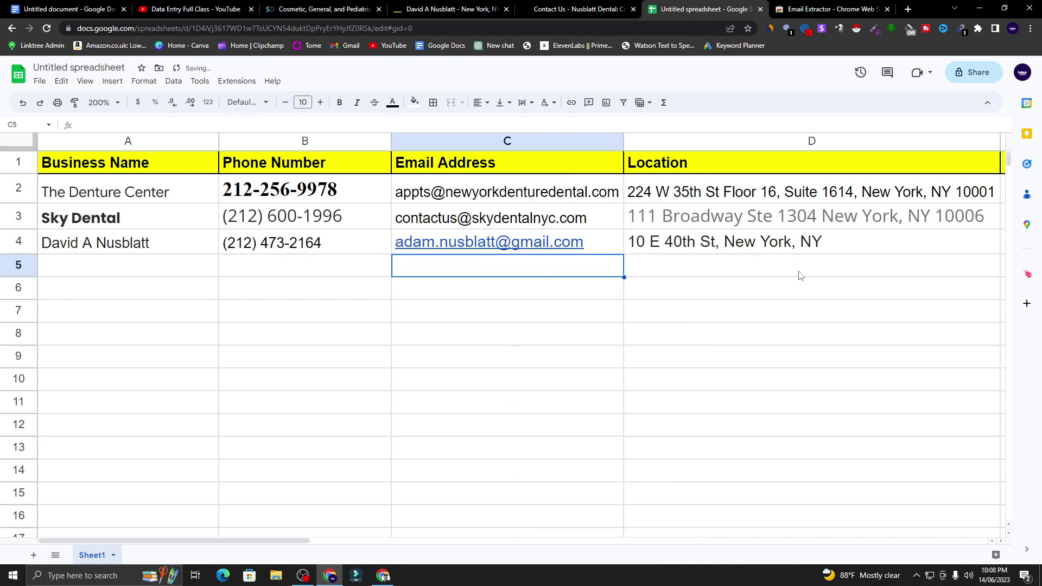
pyautogui.click(796, 273)
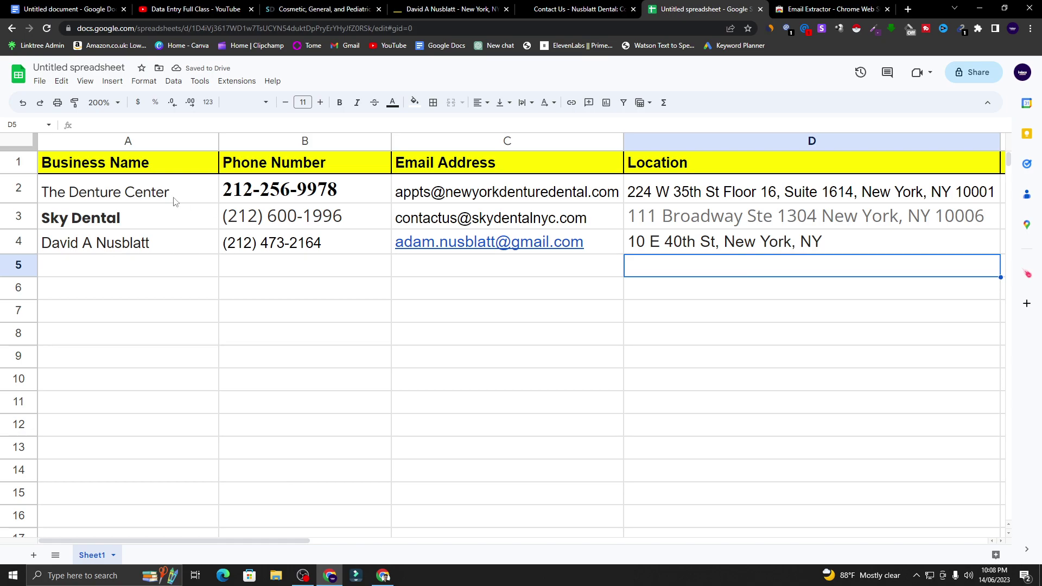
# - Apply all borders to every cell in rows 1–4
pyautogui.moveTo(19, 165); pyautogui.dragTo(848, 245)
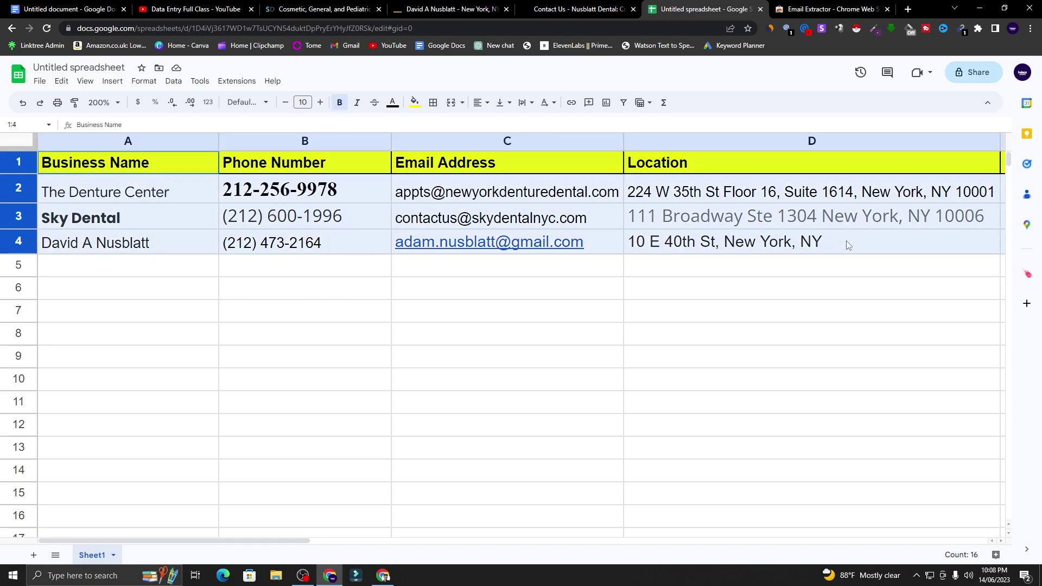
pyautogui.click(433, 102)
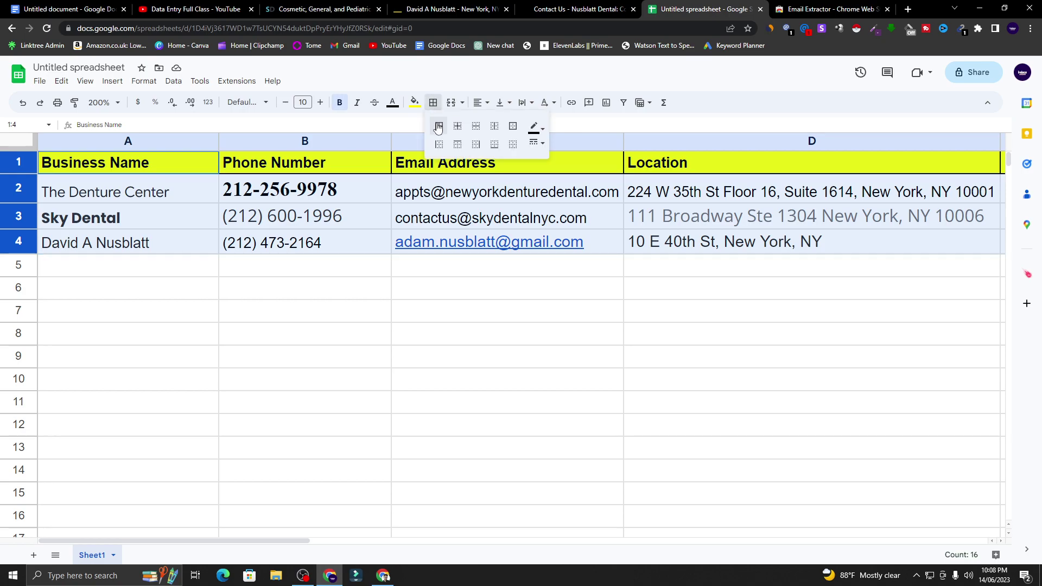
pyautogui.click(438, 127)
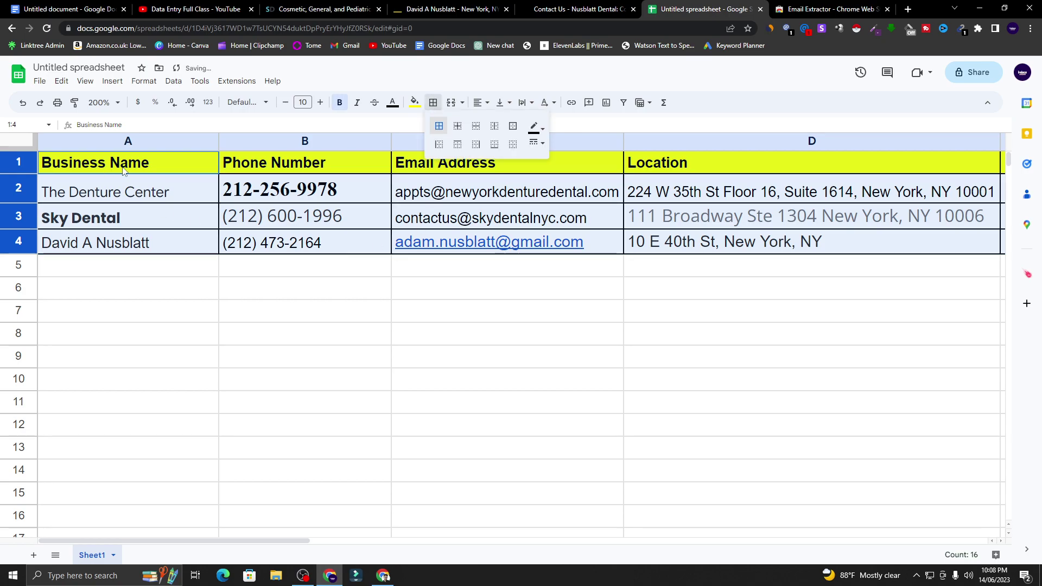
# - Set rows 2–4 to font size 10 with regular, non-bold text
pyautogui.moveTo(21, 196); pyautogui.dragTo(19, 242)
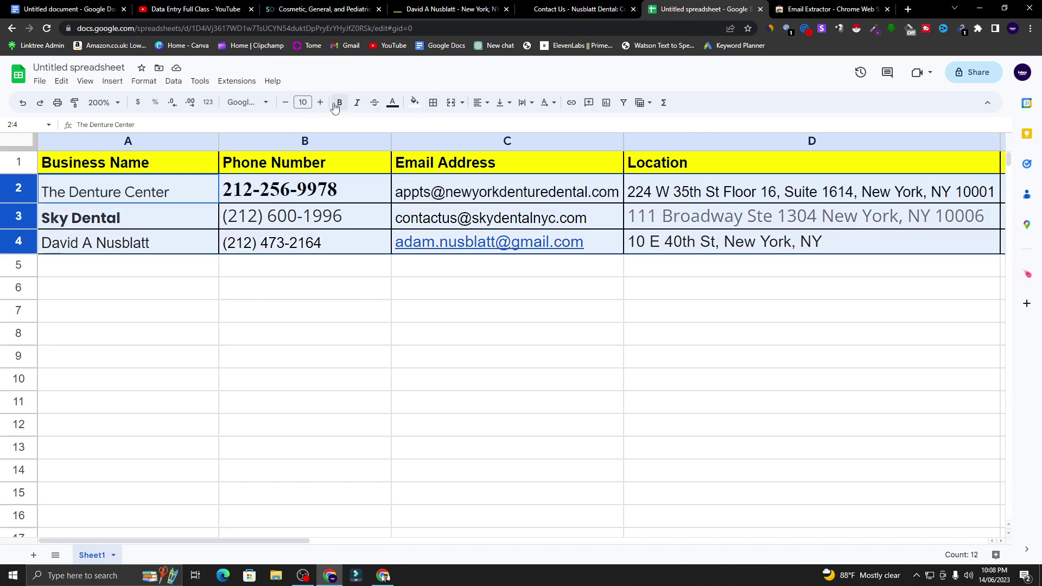
pyautogui.click(303, 102)
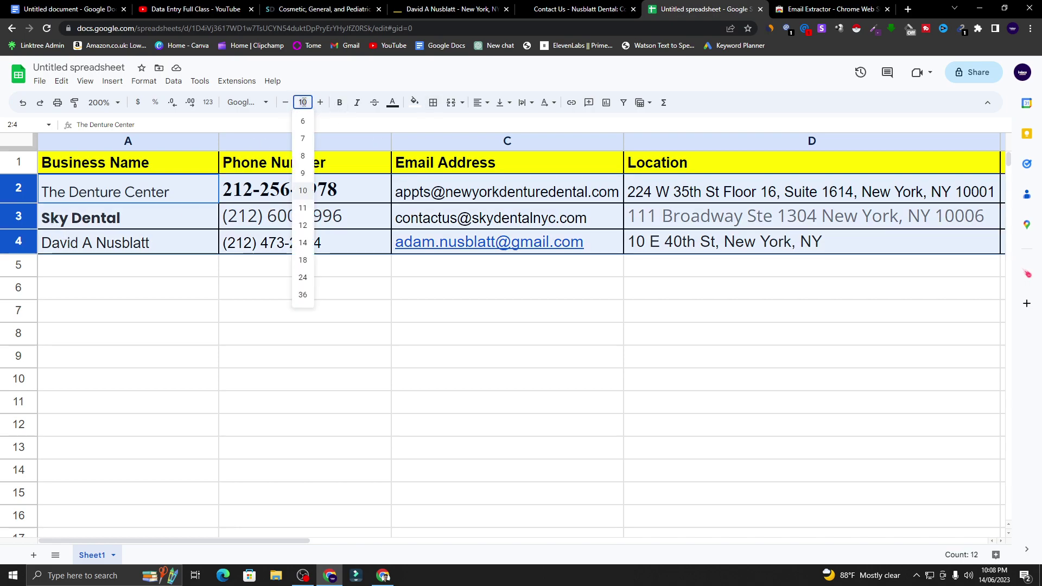
pyautogui.click(306, 191)
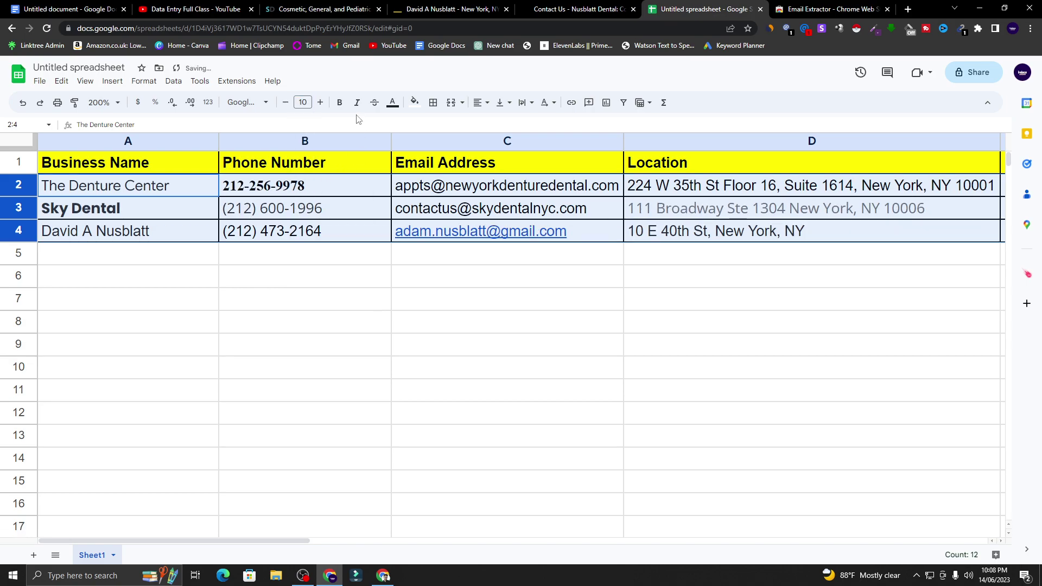
pyautogui.click(342, 104)
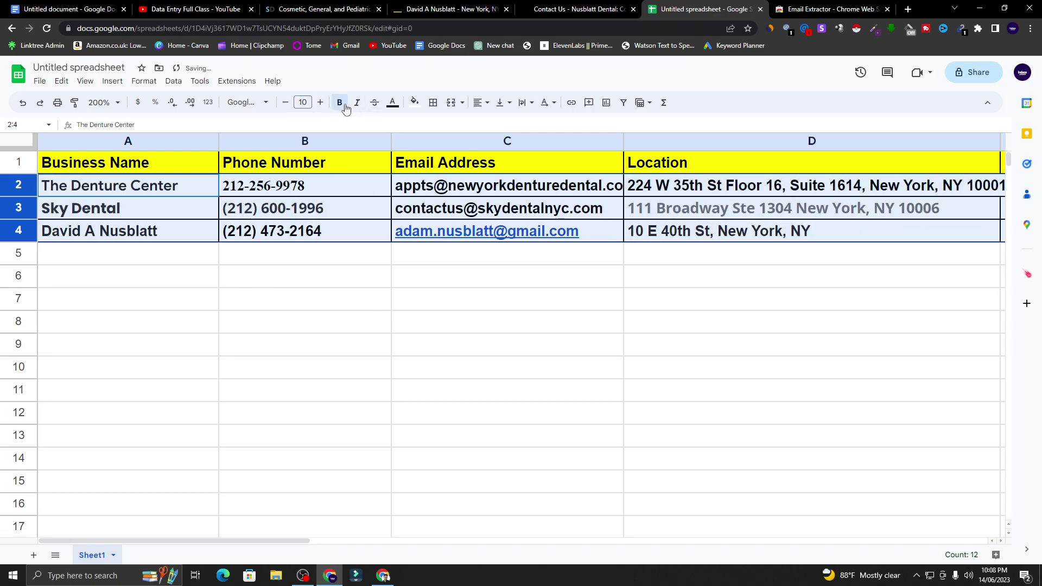
pyautogui.click(345, 108)
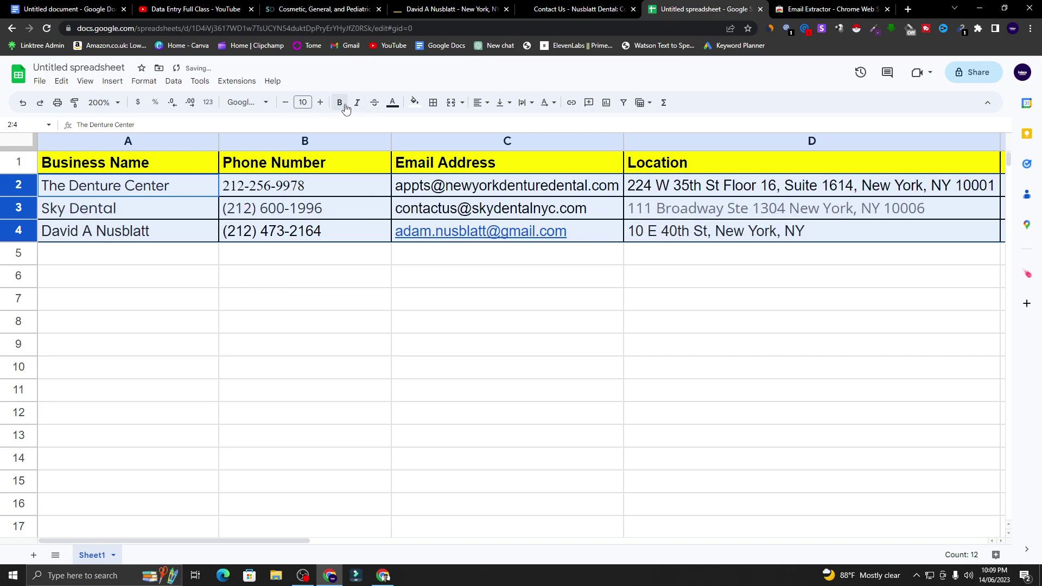
pyautogui.click(347, 162)
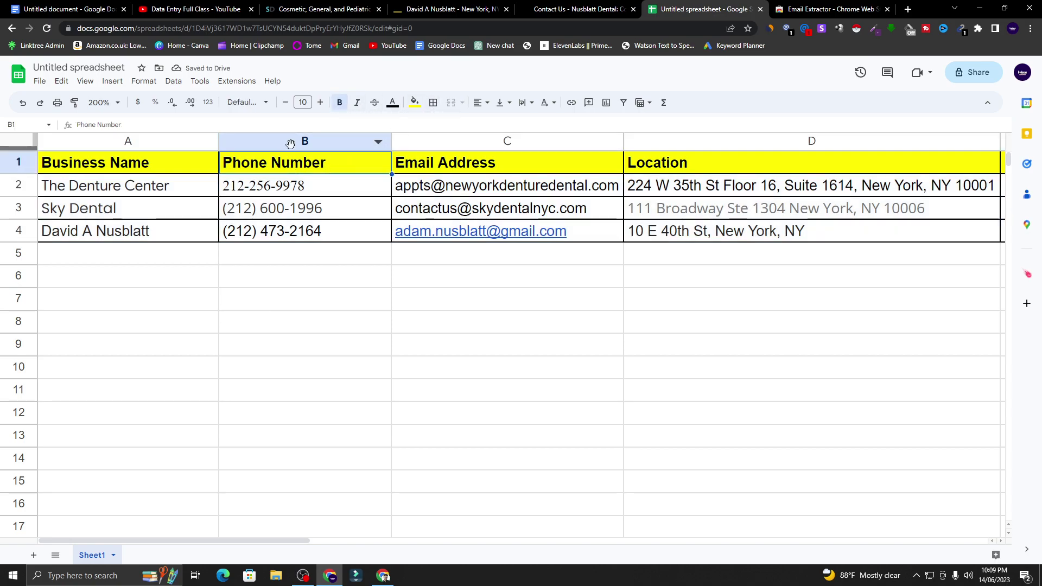
# - Centre-align the phone numbers in column B and the e-mails in column C
pyautogui.click(289, 144)
pyautogui.click(480, 103)
pyautogui.click(496, 125)
pyautogui.click(549, 256)
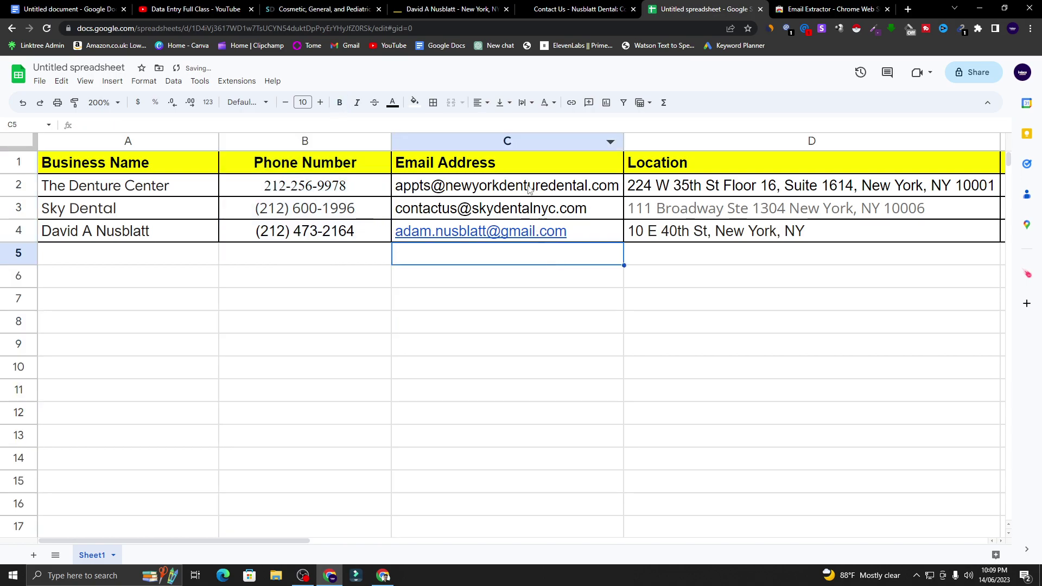
pyautogui.click(518, 143)
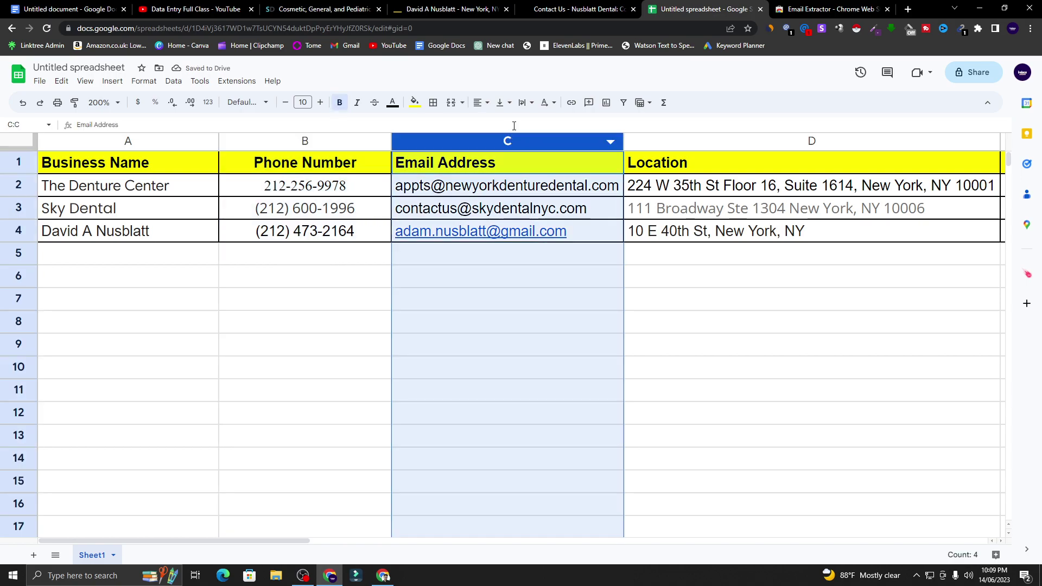
pyautogui.click(480, 103)
pyautogui.click(498, 123)
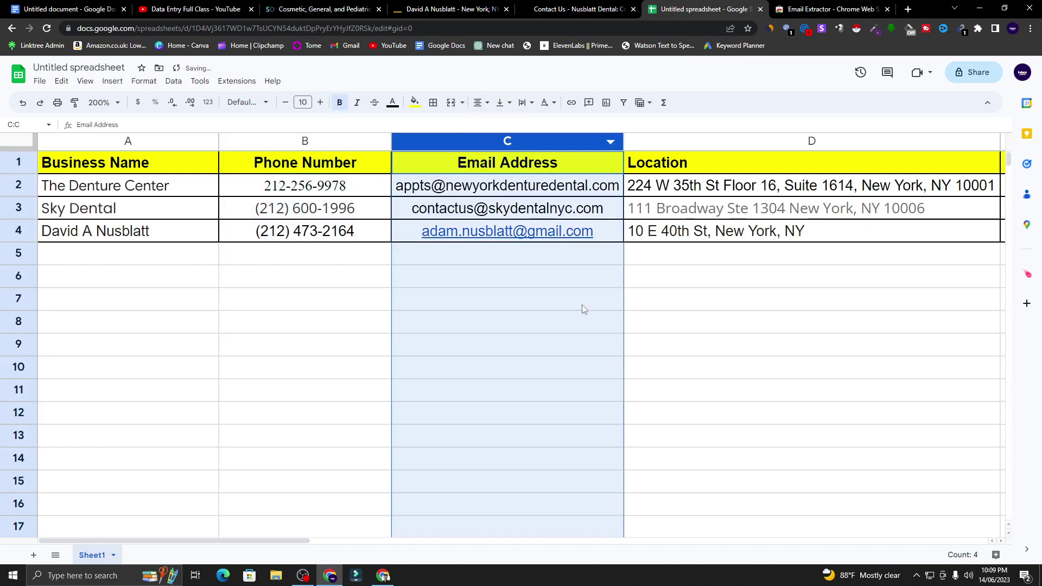
pyautogui.click(584, 310)
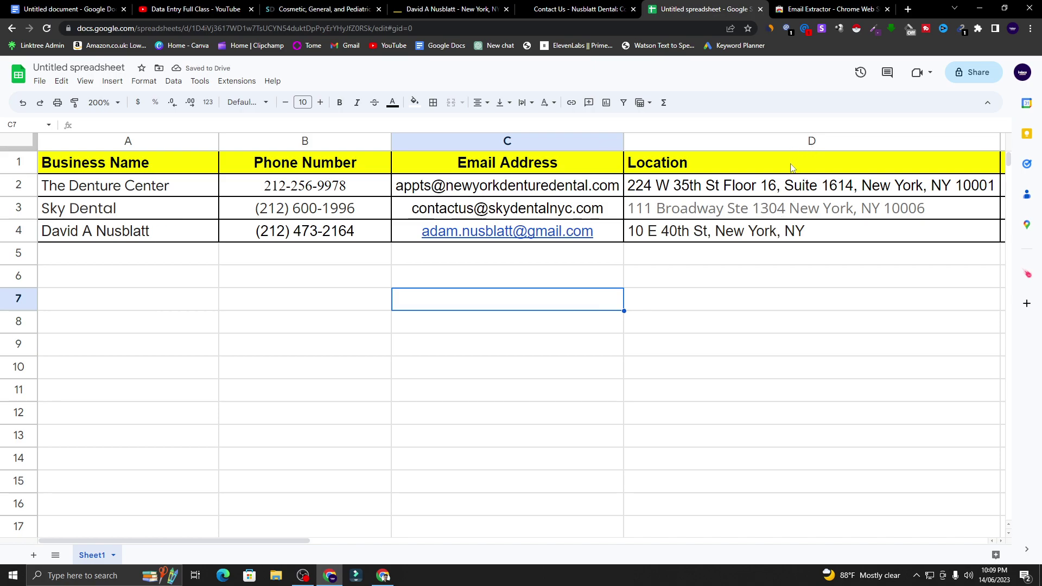
pyautogui.click(682, 209)
# - Make the text in dentist rows 2–4 black
pyautogui.moveTo(21, 189); pyautogui.dragTo(302, 237)
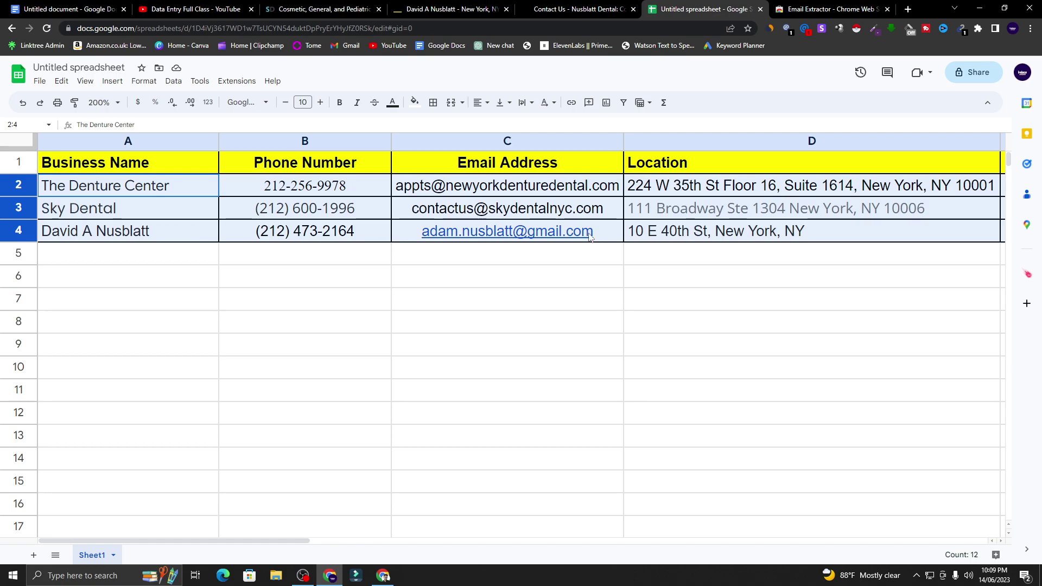
pyautogui.click(414, 103)
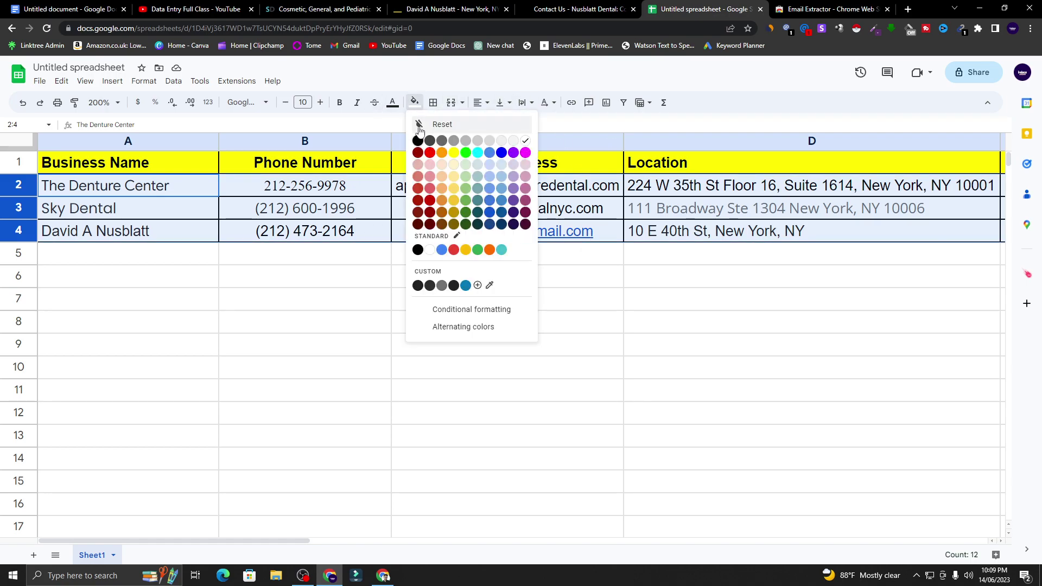
pyautogui.click(393, 103)
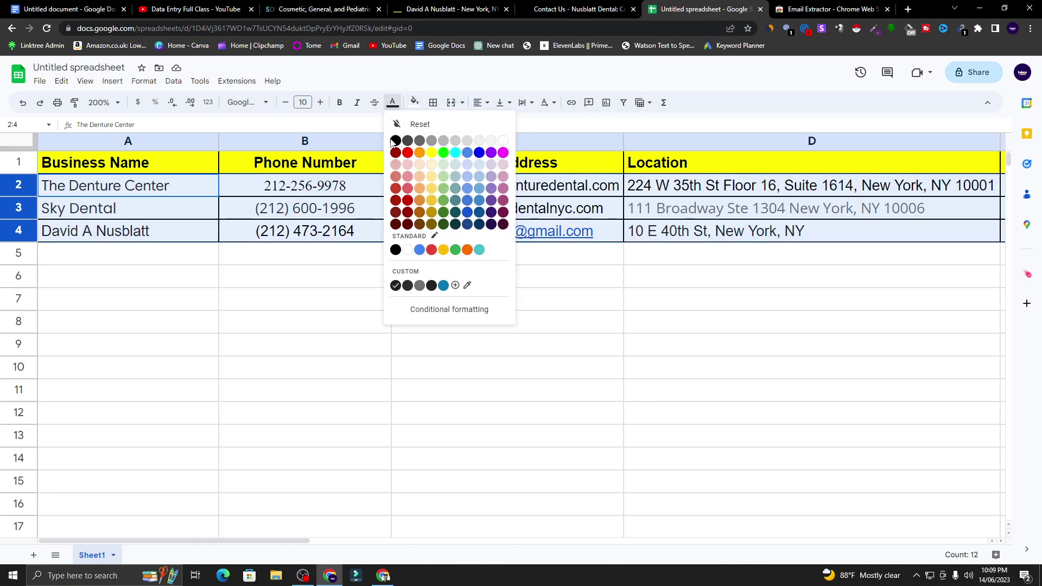
pyautogui.click(395, 141)
pyautogui.click(493, 280)
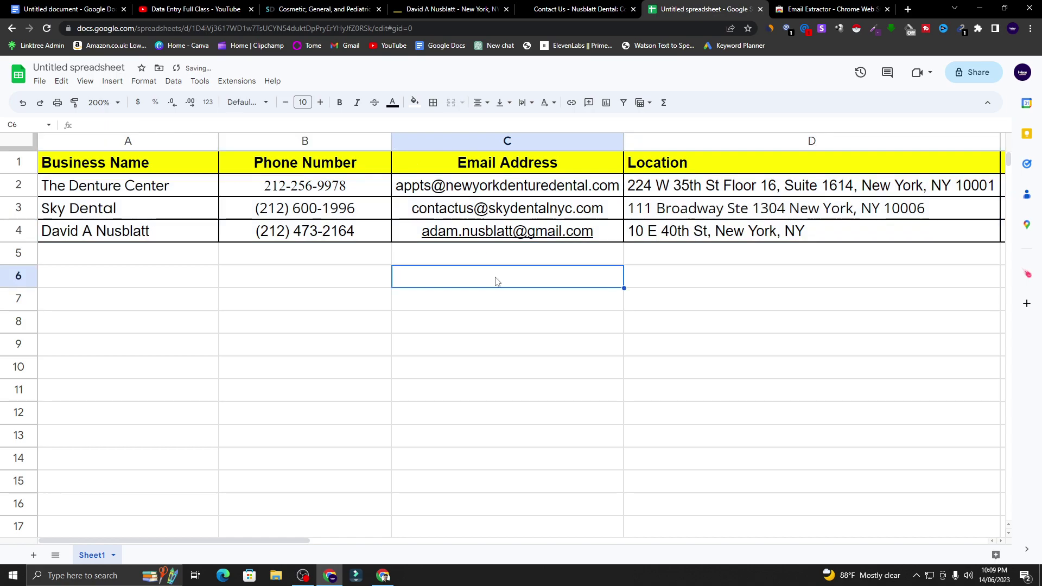
pyautogui.click(484, 319)
# - Reset the zoom to 100% and start sharing the spreadsheet
pyautogui.click(108, 103)
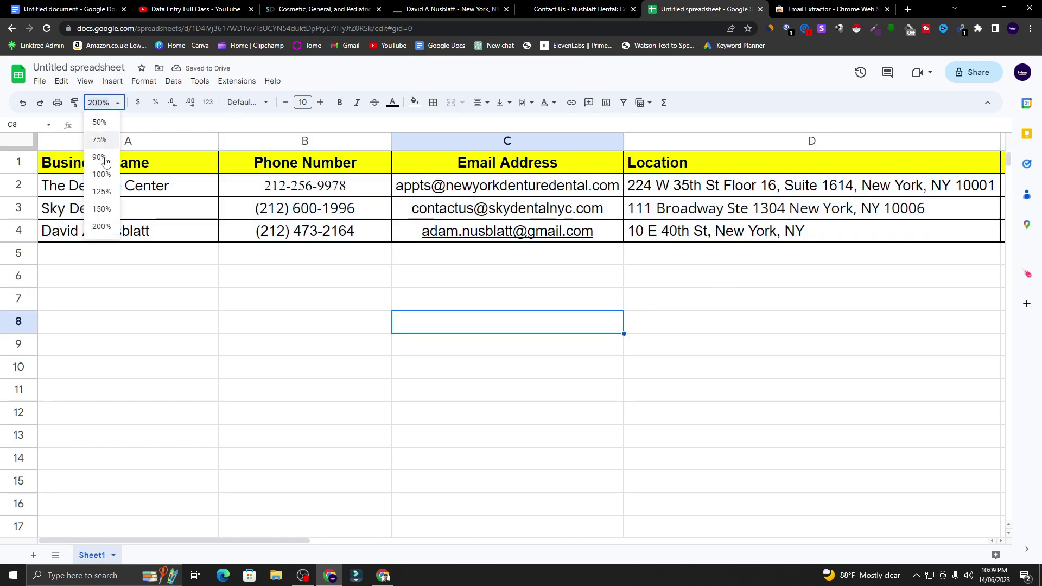
pyautogui.click(108, 174)
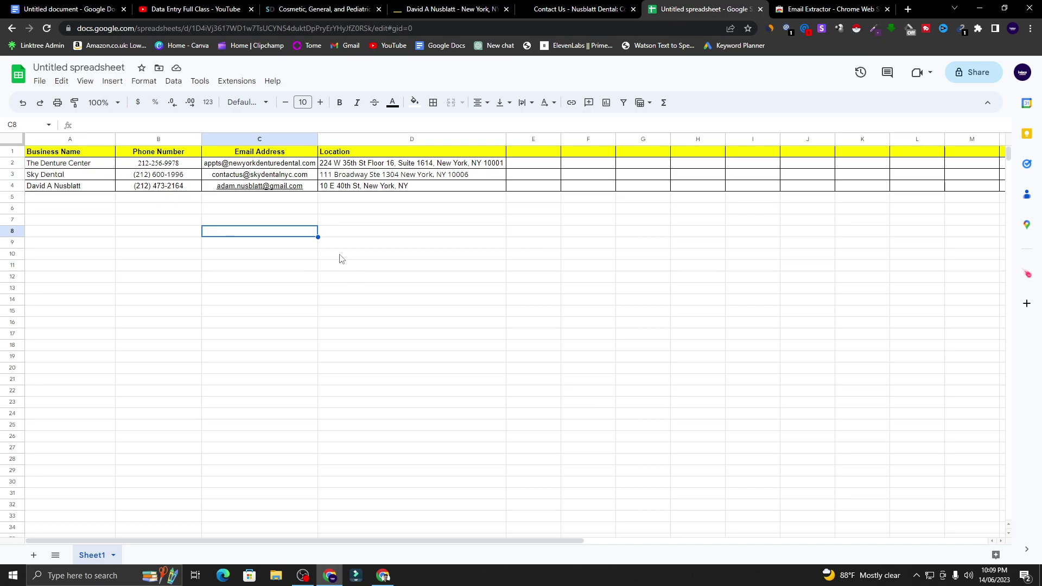
pyautogui.click(384, 244)
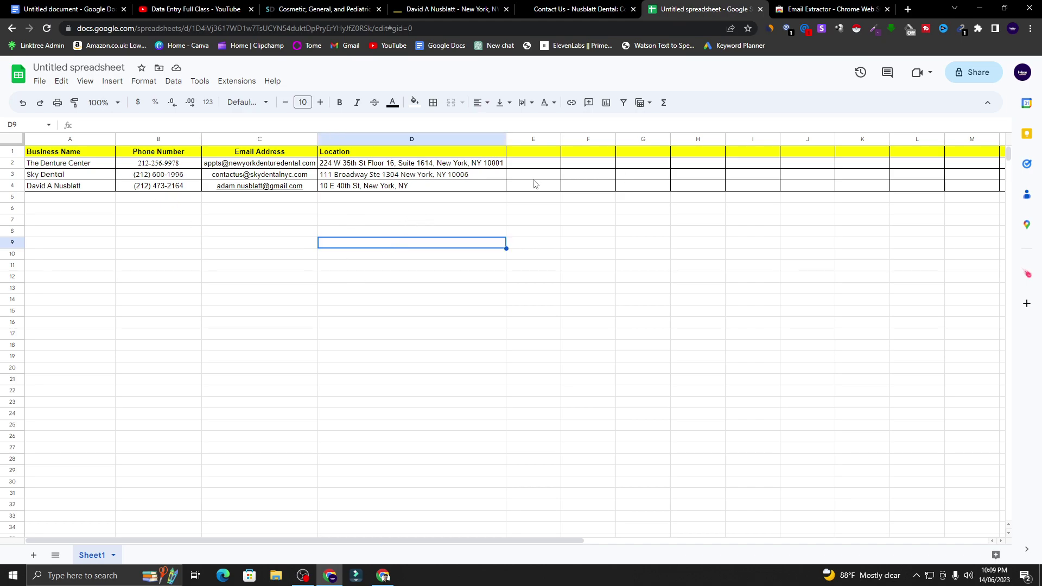
pyautogui.click(960, 74)
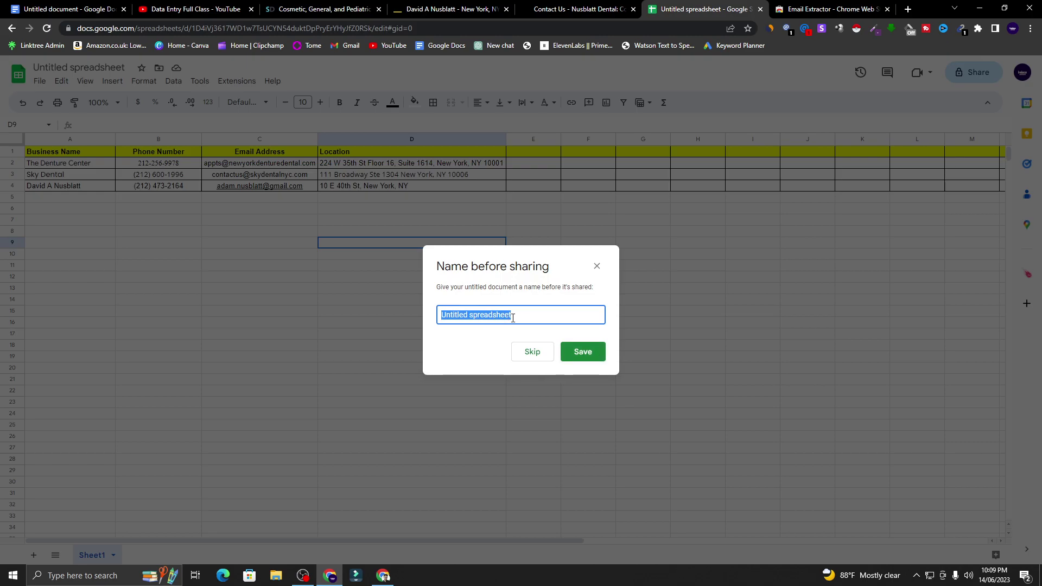
# - Name the spreadsheet 'Dentist In New York' and save the name
pyautogui.write('Dentist In New York')
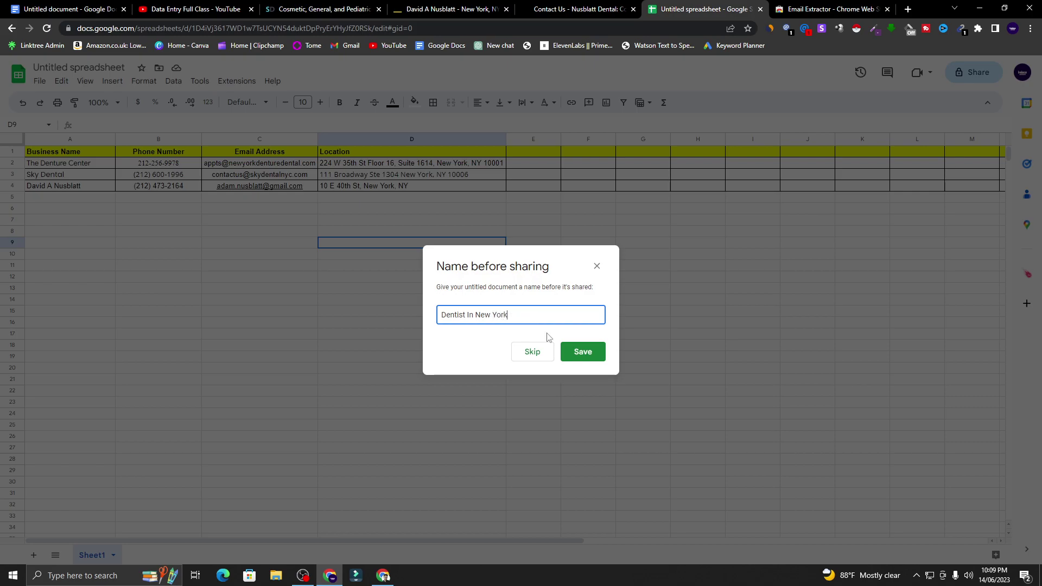
pyautogui.click(560, 357)
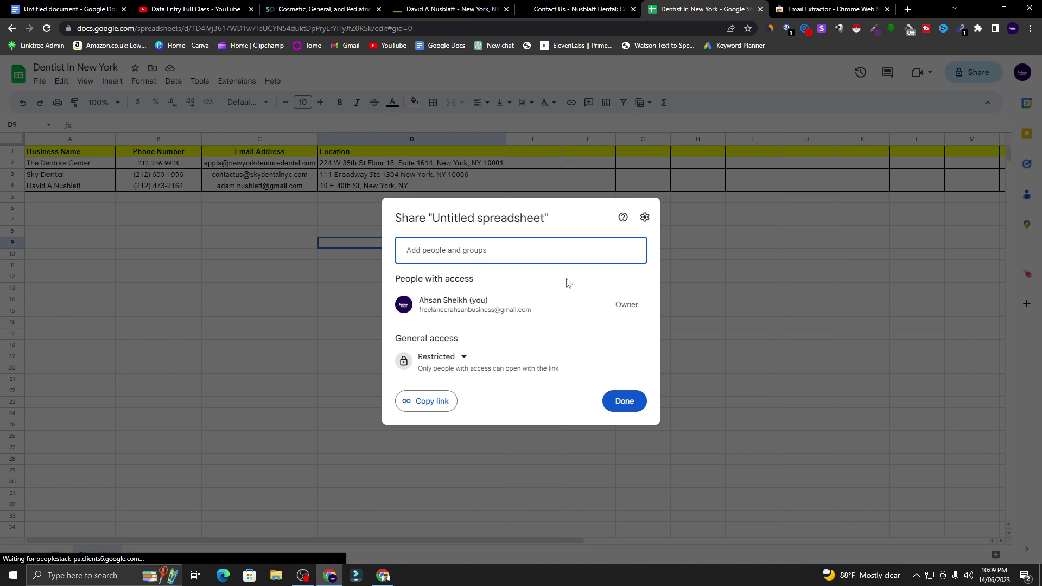
pyautogui.moveTo(394, 338); pyautogui.dragTo(470, 344)
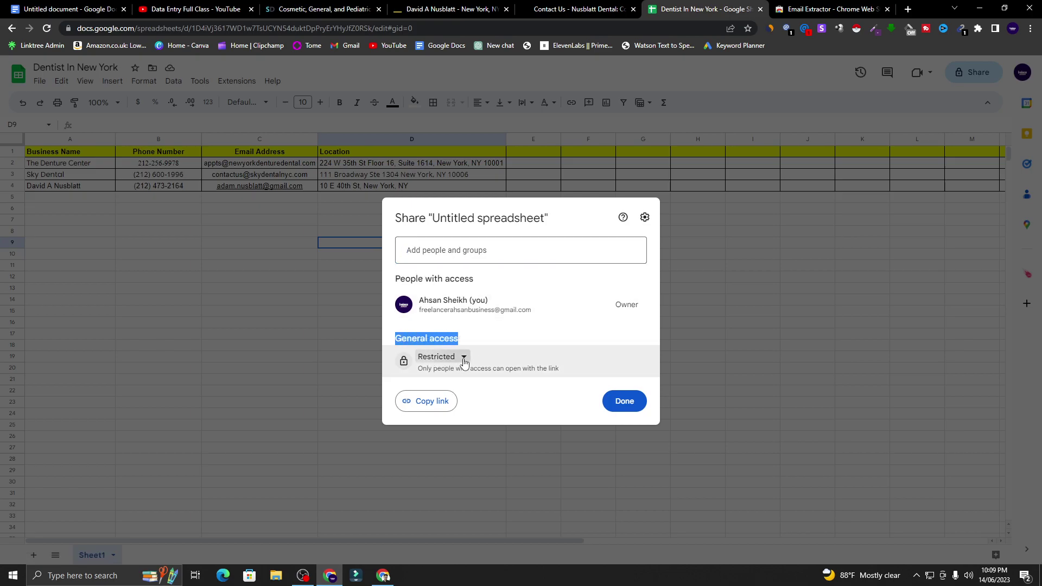
# - Give anyone with the link Editor access and copy the sharing link
pyautogui.click(464, 362)
pyautogui.click(471, 404)
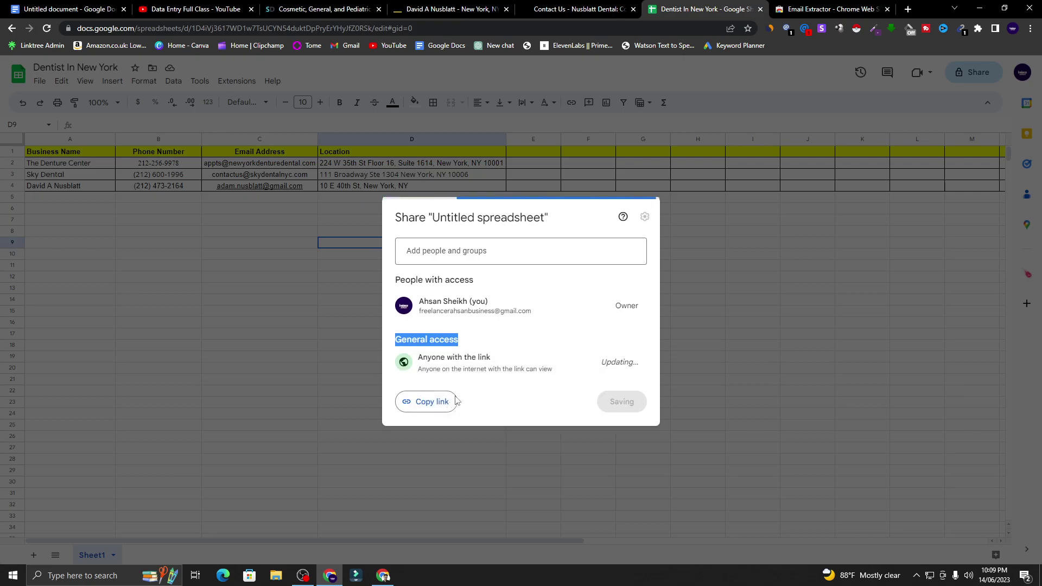
pyautogui.click(616, 362)
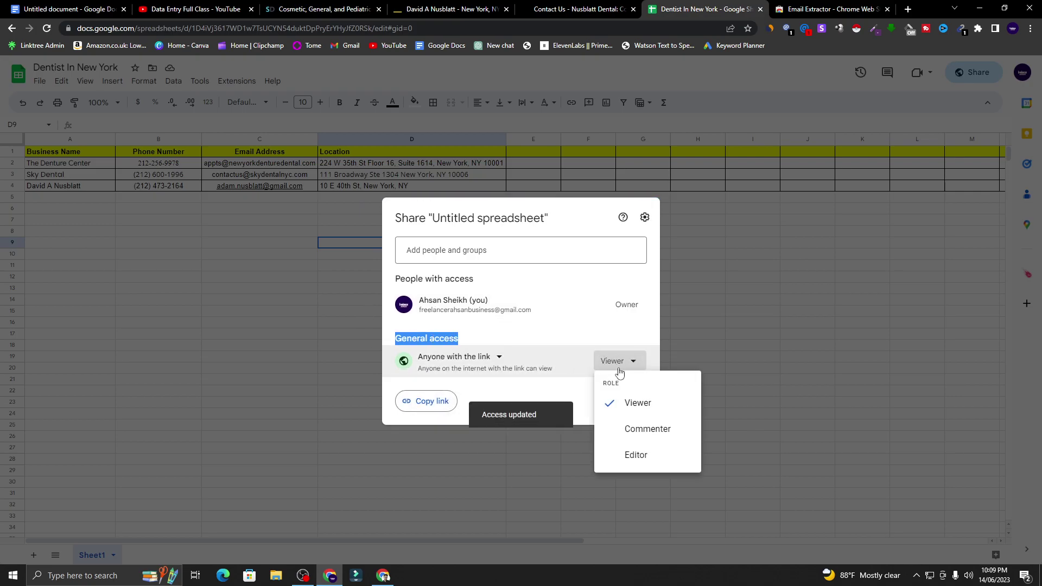
pyautogui.click(637, 454)
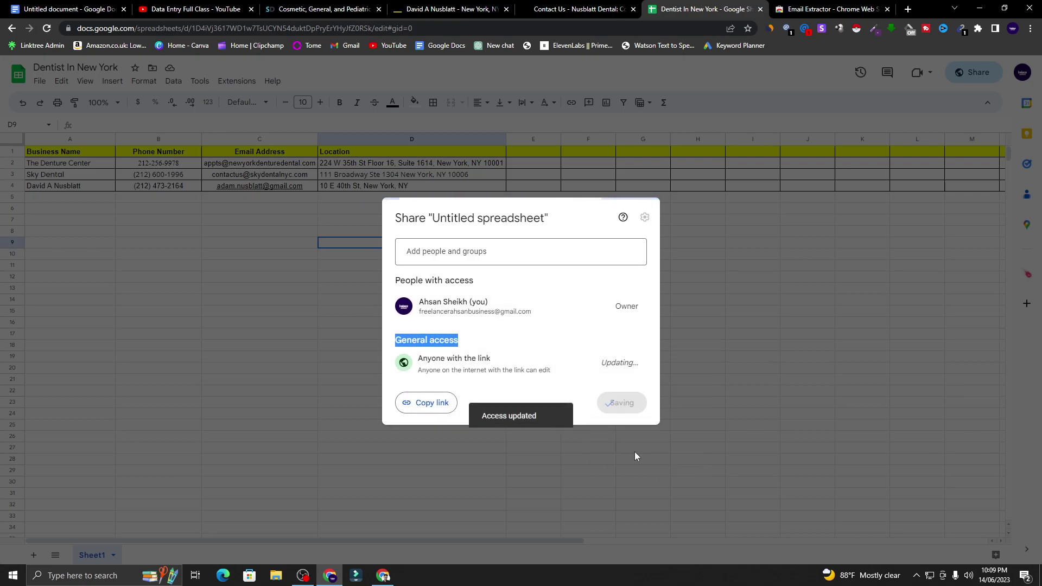
pyautogui.click(441, 404)
pyautogui.click(624, 402)
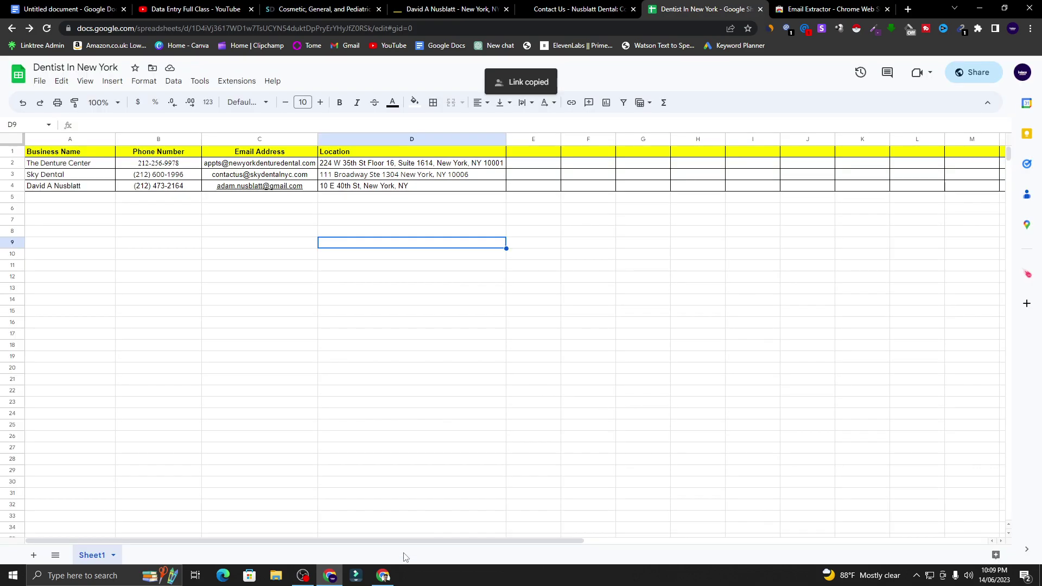
pyautogui.click(382, 575)
# - Open the copied sheet link in a new tab of the other browser window
pyautogui.click(276, 9)
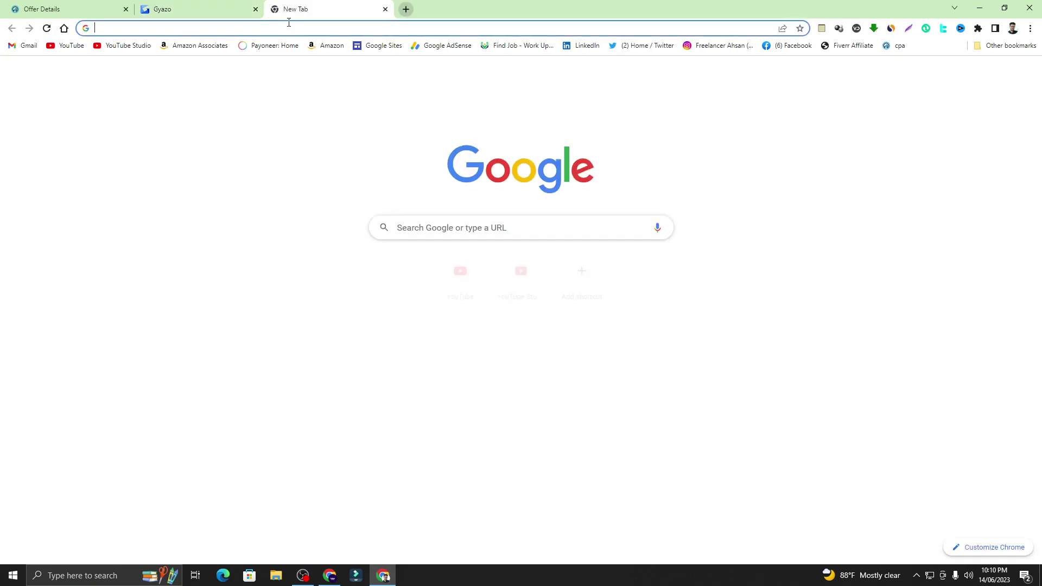
pyautogui.rightClick(400, 25)
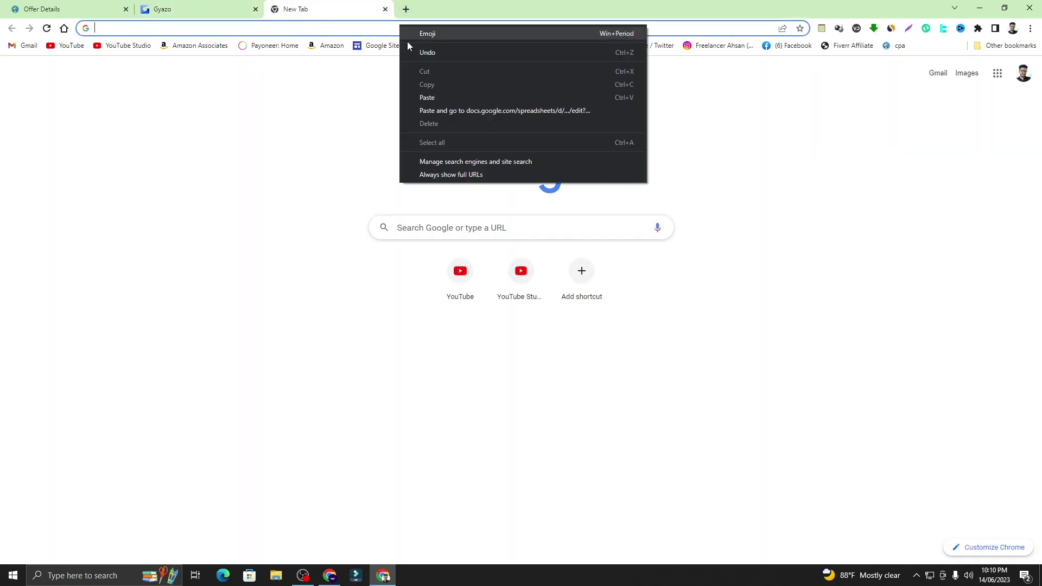
pyautogui.click(431, 96)
pyautogui.press('Return')
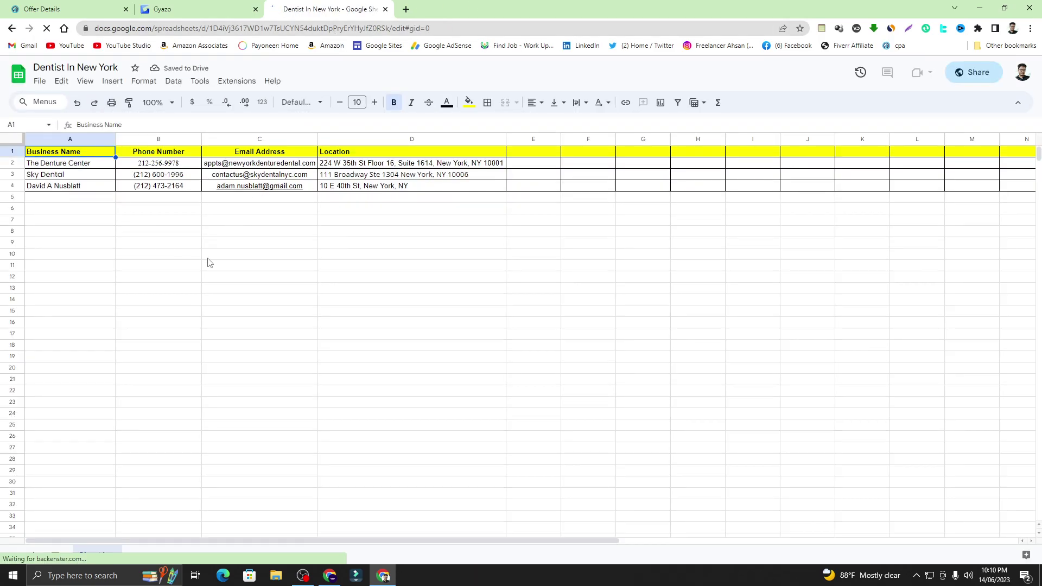
# - Zoom the shared sheet to 200% and review the e-mails and addresses in rows 2–4
pyautogui.click(156, 103)
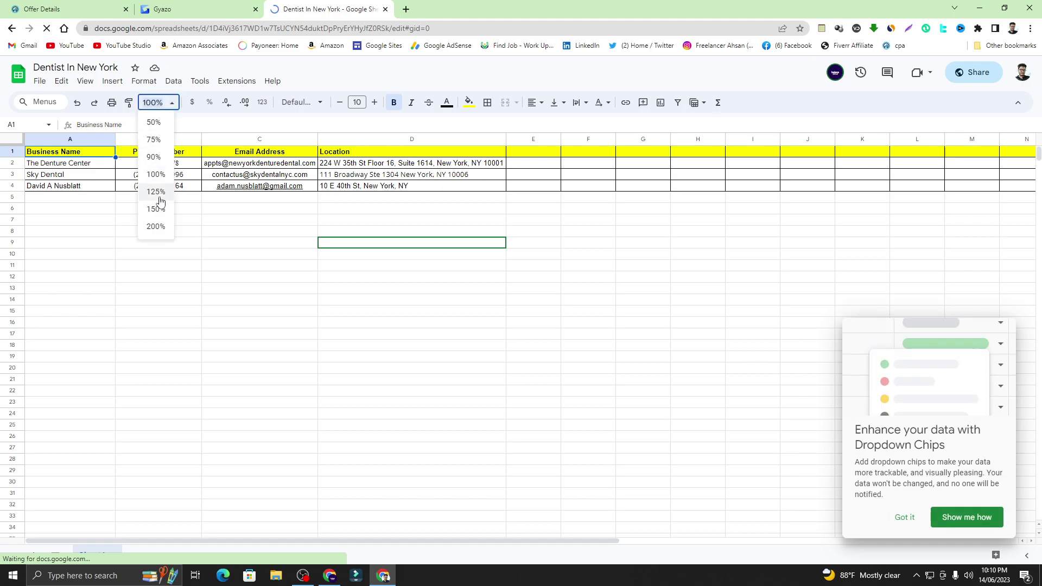
pyautogui.click(163, 226)
pyautogui.click(303, 276)
pyautogui.click(304, 186)
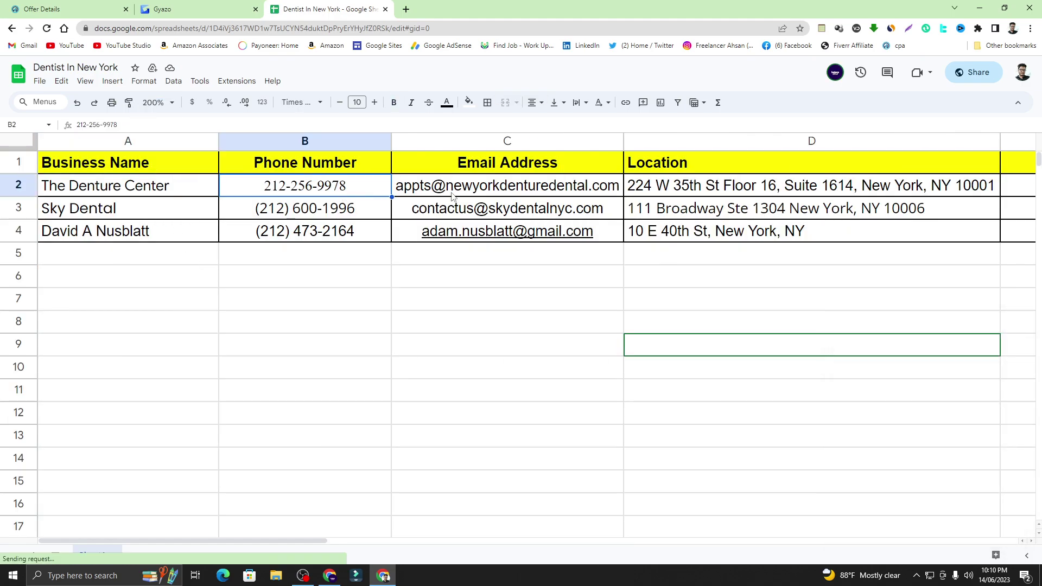
pyautogui.click(477, 192)
pyautogui.click(487, 213)
pyautogui.click(491, 232)
pyautogui.click(643, 233)
pyautogui.click(658, 208)
pyautogui.click(677, 186)
pyautogui.click(681, 215)
pyautogui.click(690, 230)
pyautogui.click(701, 213)
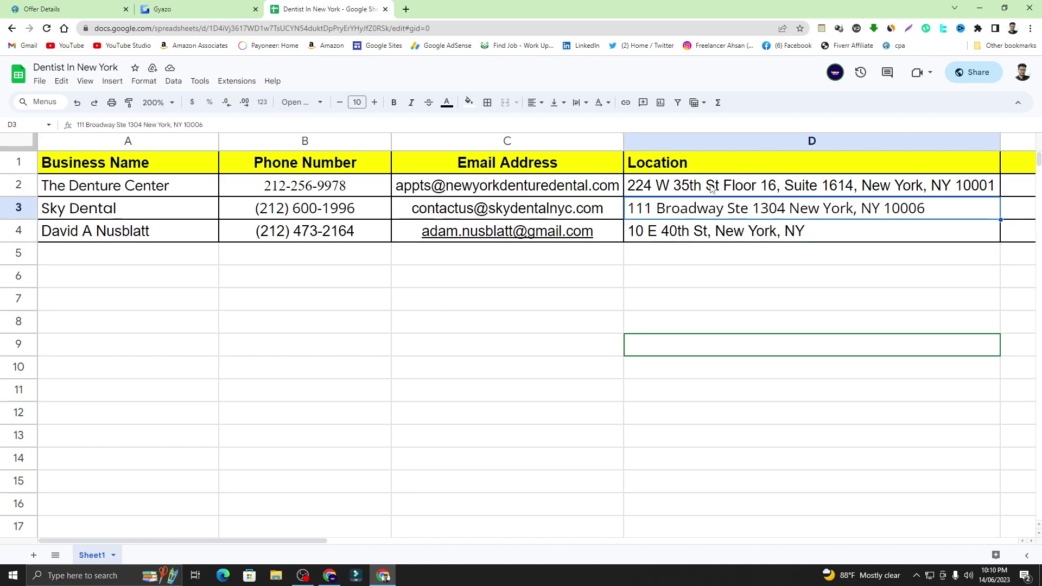
pyautogui.click(712, 186)
# - Review the business names and phone numbers in rows 2–4
pyautogui.click(302, 184)
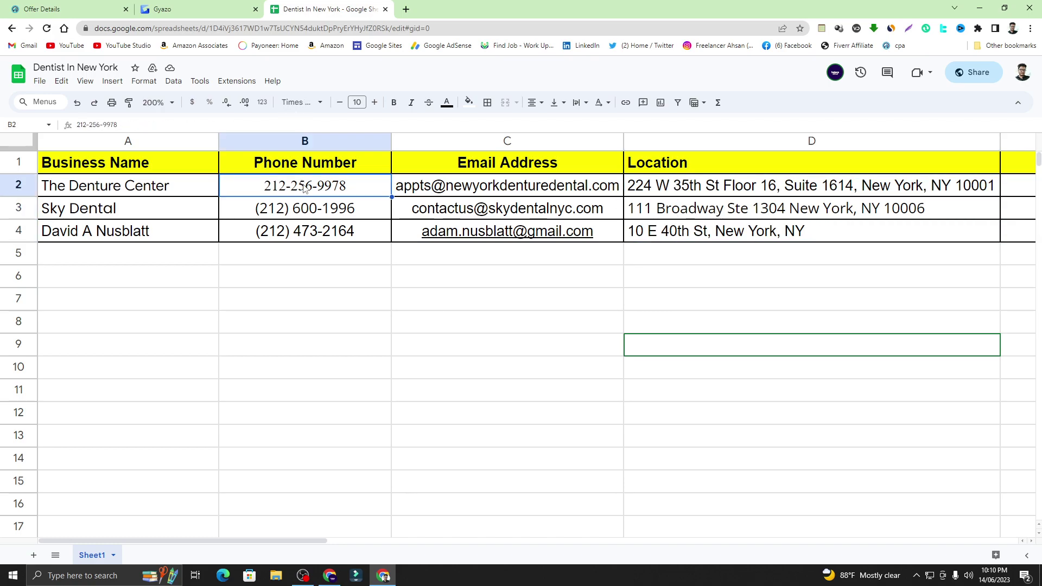
pyautogui.click(311, 207)
pyautogui.click(314, 232)
pyautogui.click(127, 186)
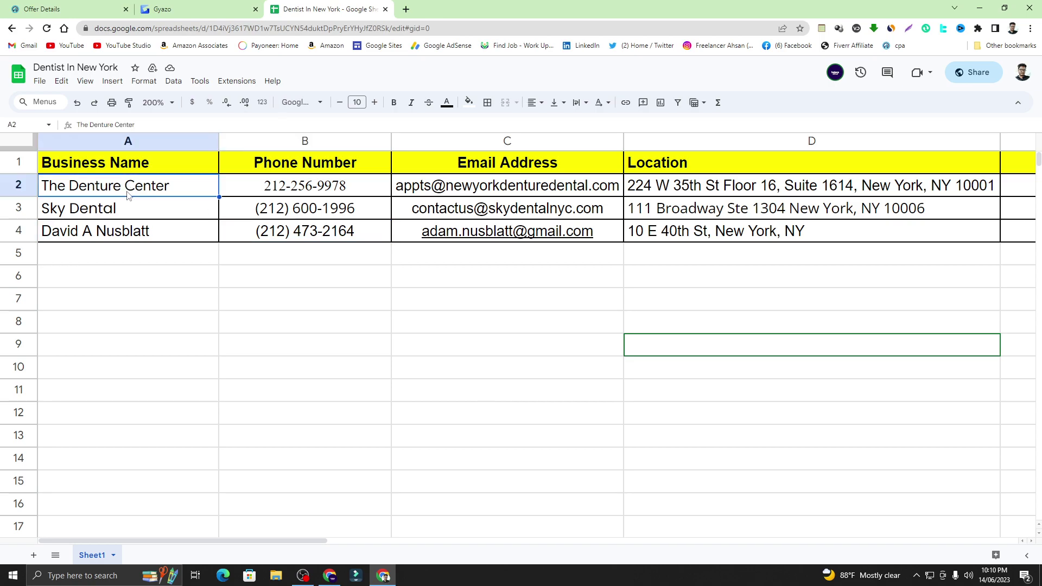
pyautogui.click(131, 207)
pyautogui.click(143, 238)
pyautogui.click(170, 189)
pyautogui.click(190, 212)
pyautogui.click(735, 328)
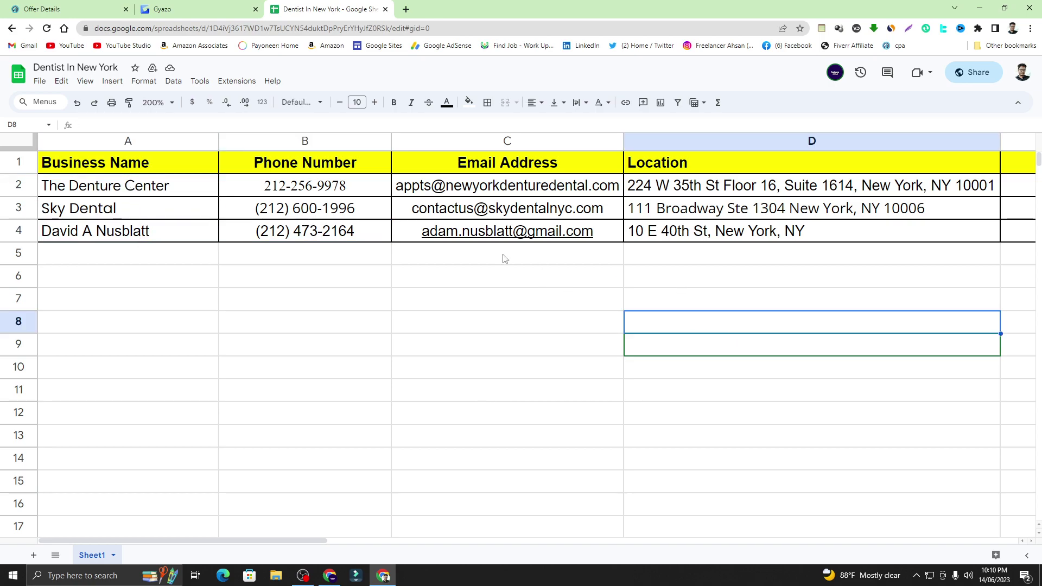
pyautogui.click(421, 262)
pyautogui.click(302, 239)
pyautogui.click(307, 212)
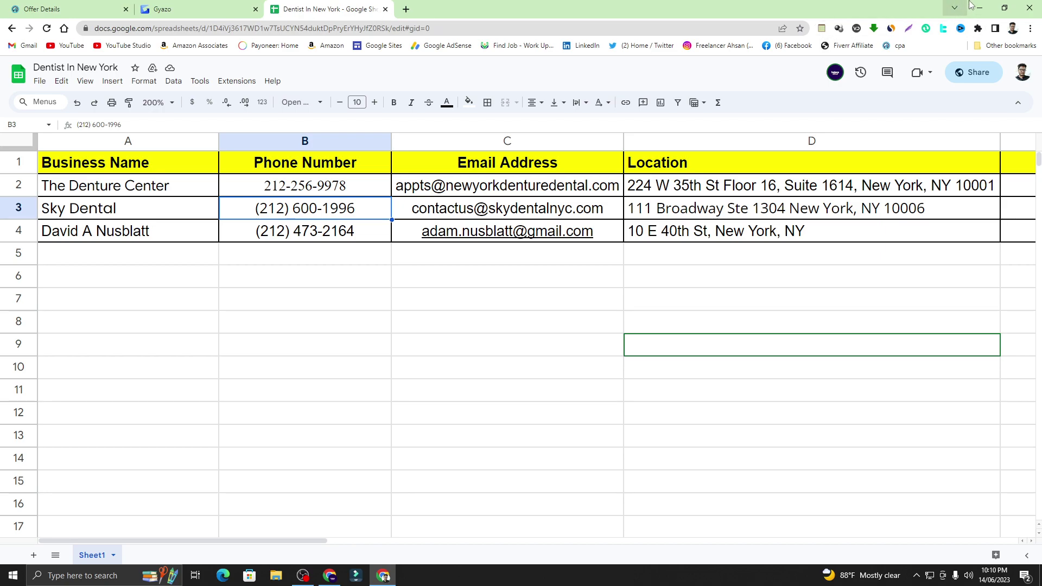
# - Minimize the shared sheet window and go to the 'Data Entry Full Class' YouTube playlist
pyautogui.click(975, 8)
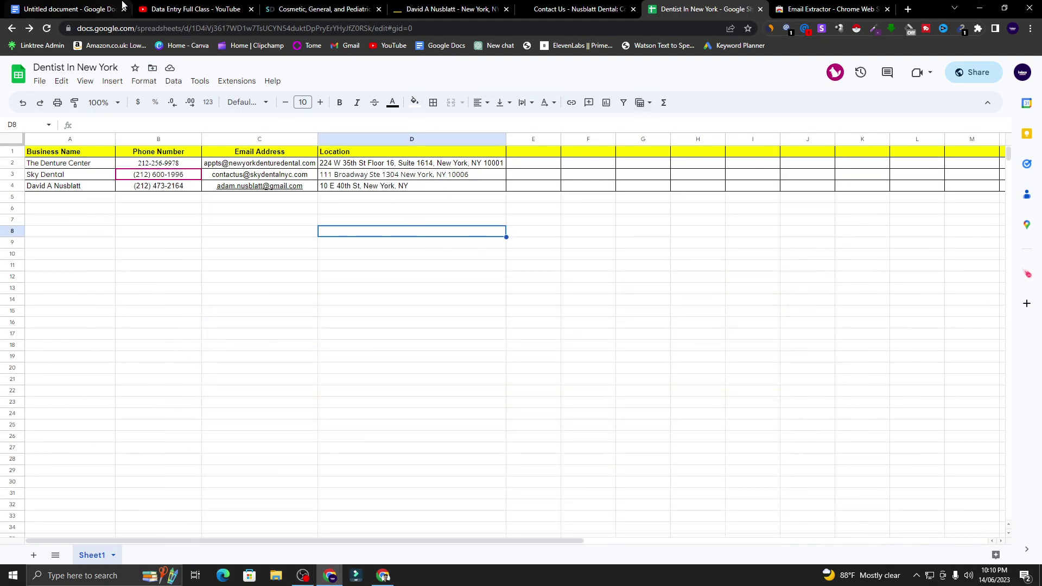
pyautogui.click(76, 4)
pyautogui.click(216, 8)
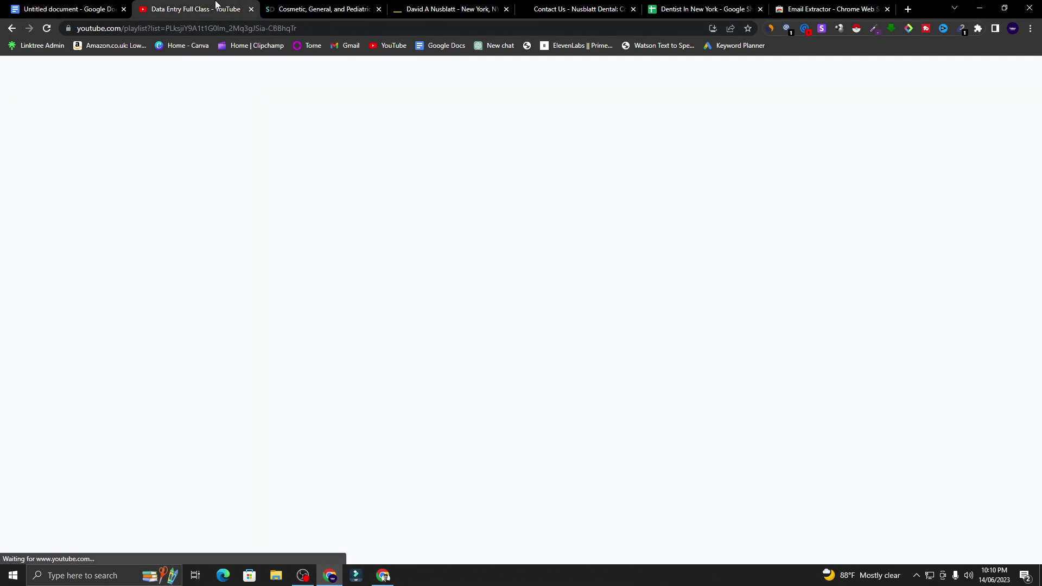